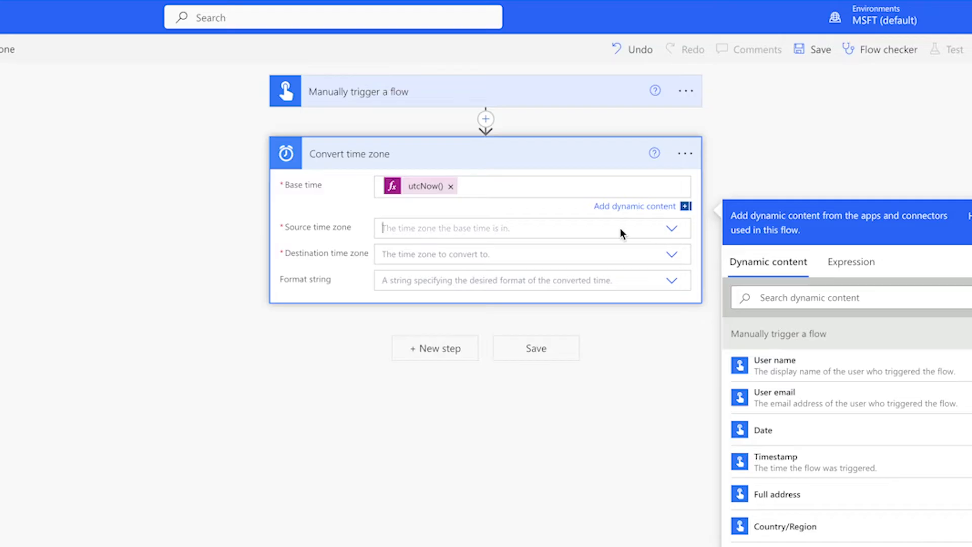
Set the source time zone to (UTC) Coordinated Universal Time and the destination to (UTC-07:00) Mountain Time (US & Canada)
type("coord")
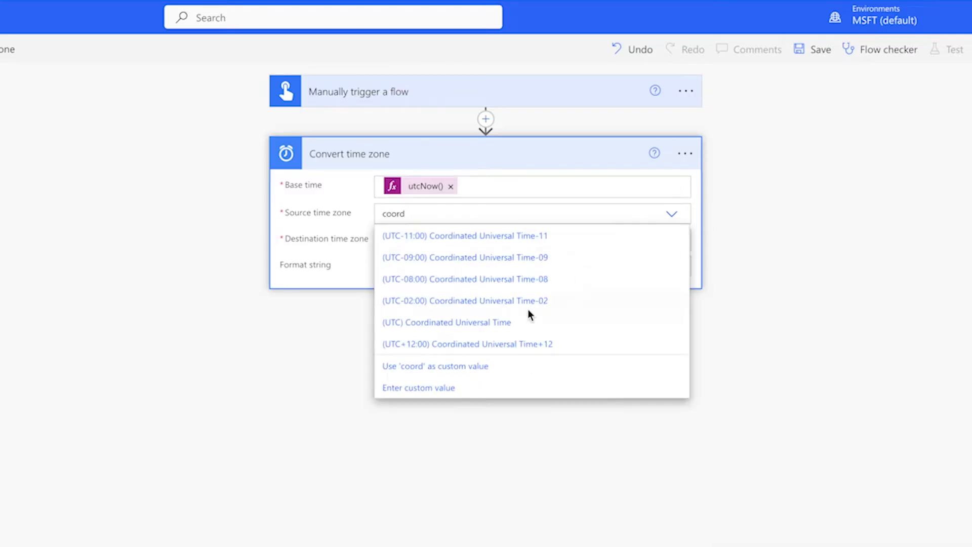
left_click(505, 324)
left_click(447, 240)
type("mount")
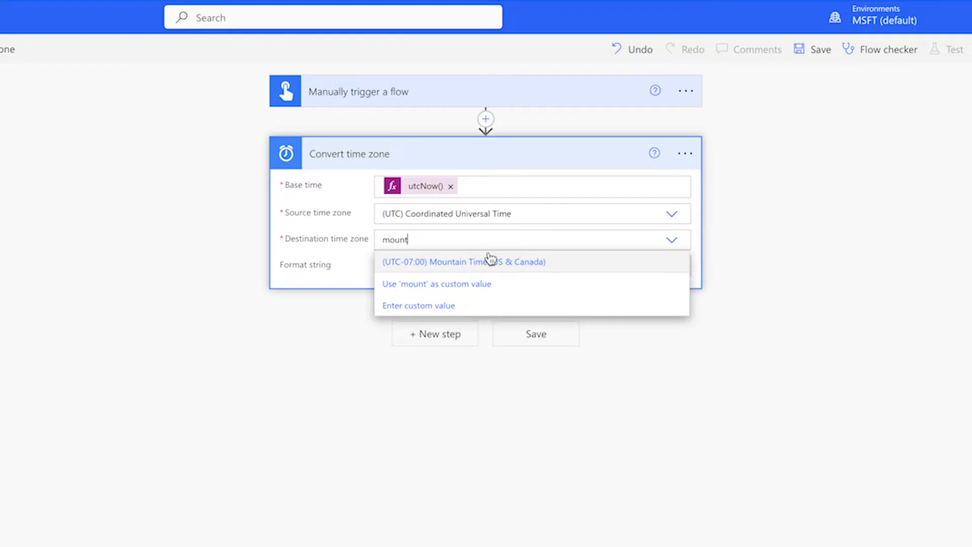
left_click(490, 260)
Set the Convert time zone format string to the round-trip date/time pattern [o]
left_click(485, 265)
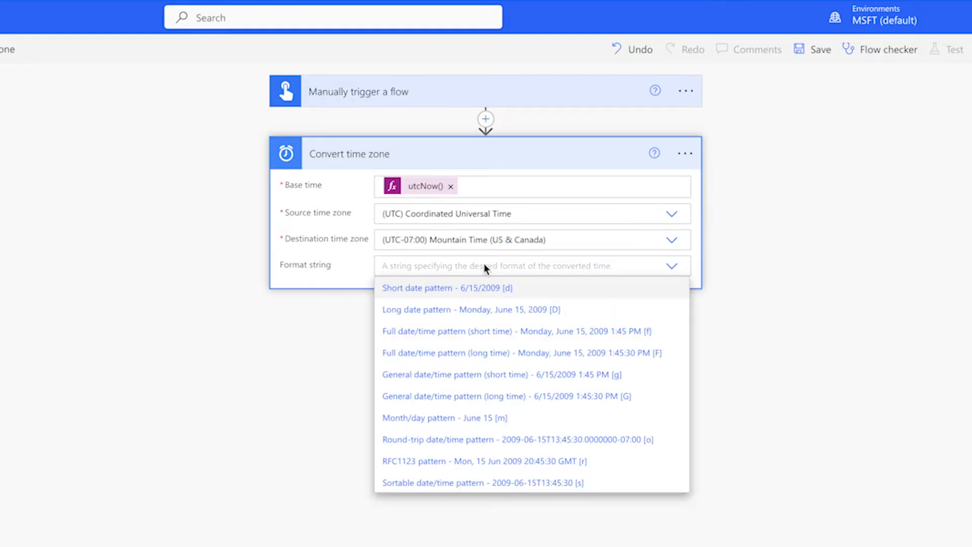
type("round")
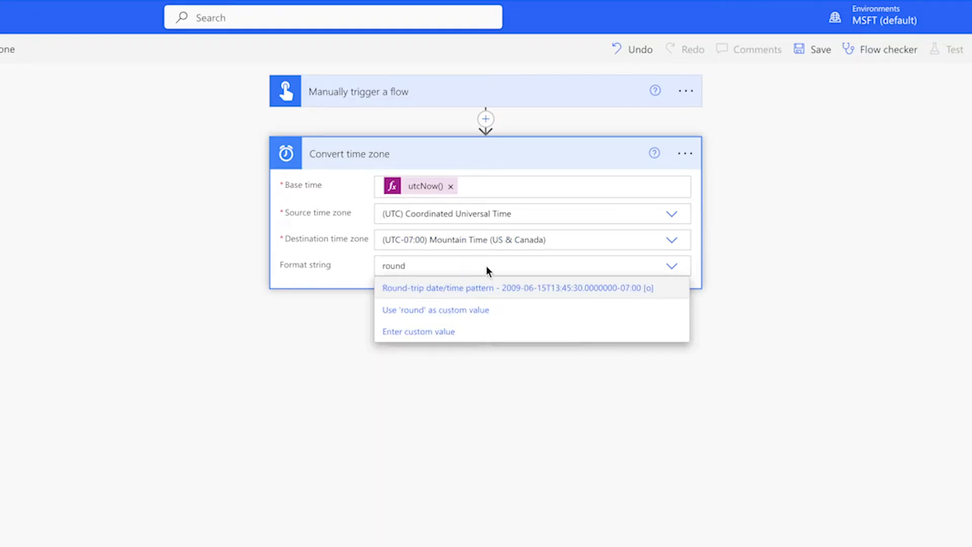
left_click(491, 287)
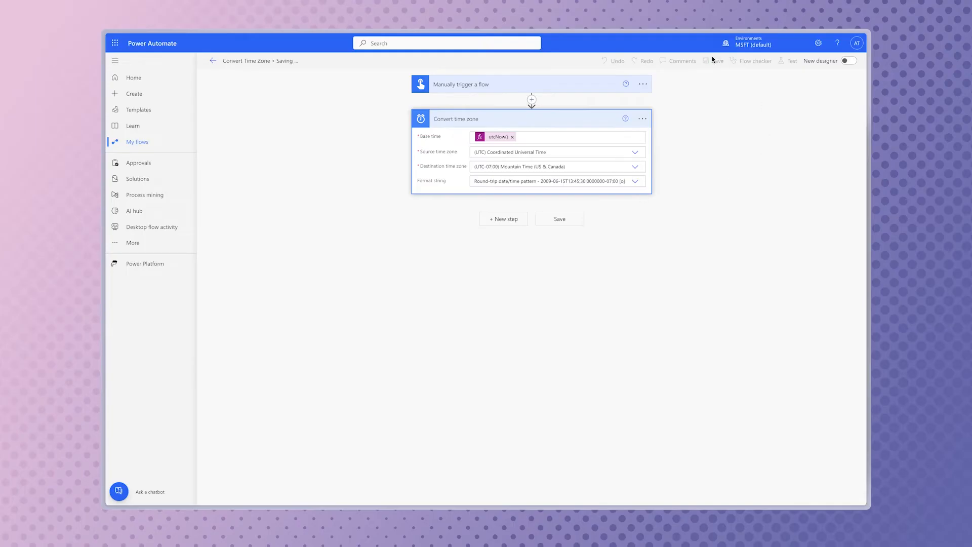
Test the Convert Time Zone flow manually and expand the Convert time zone action's run results
left_click(954, 49)
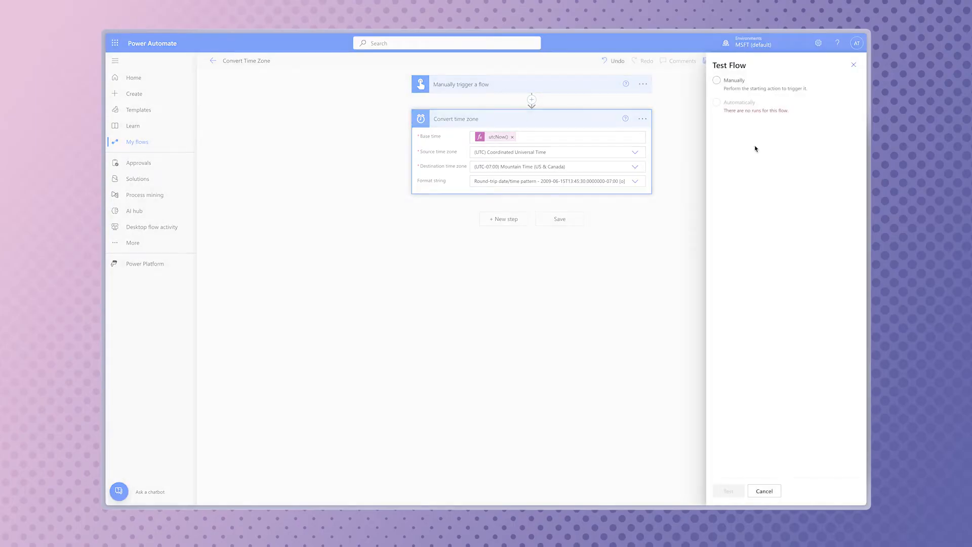
left_click(735, 83)
left_click(733, 487)
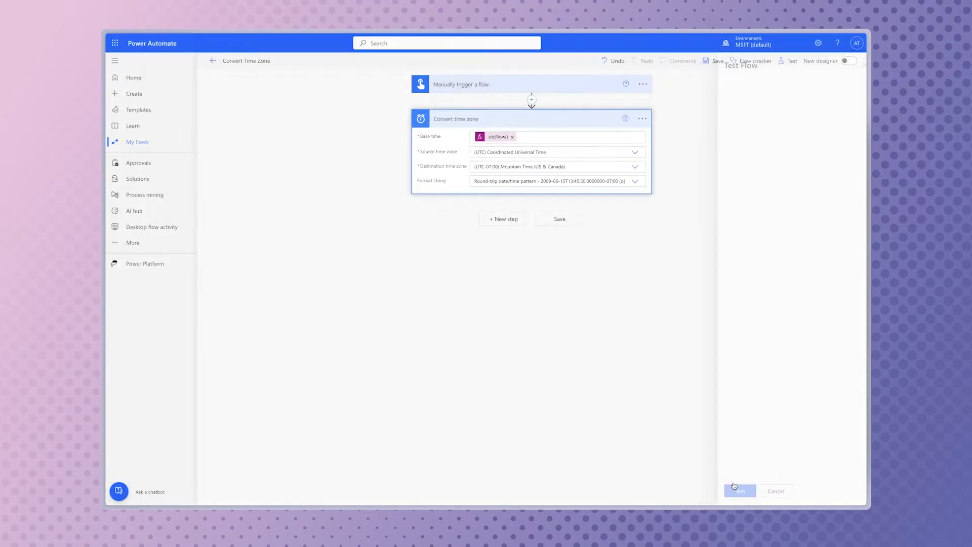
left_click(734, 490)
left_click(733, 490)
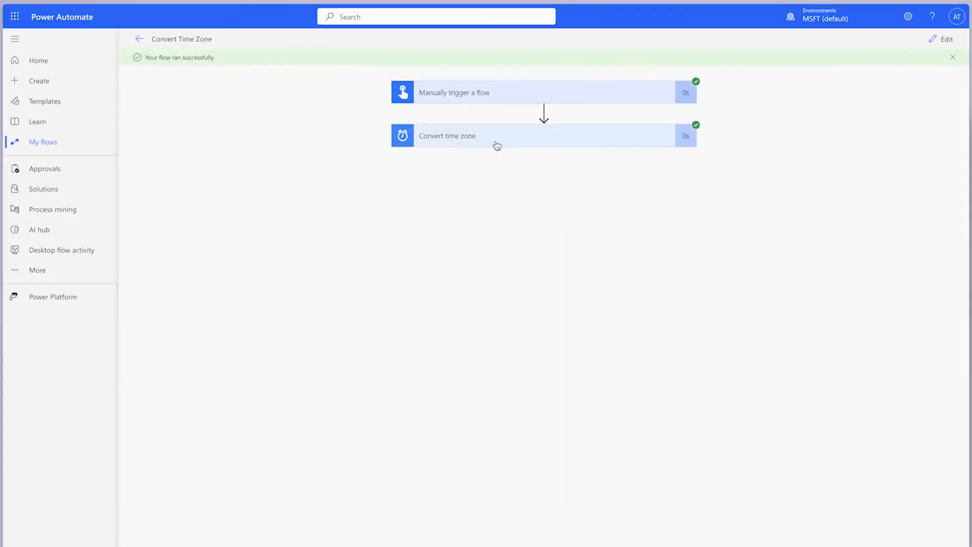
left_click(497, 146)
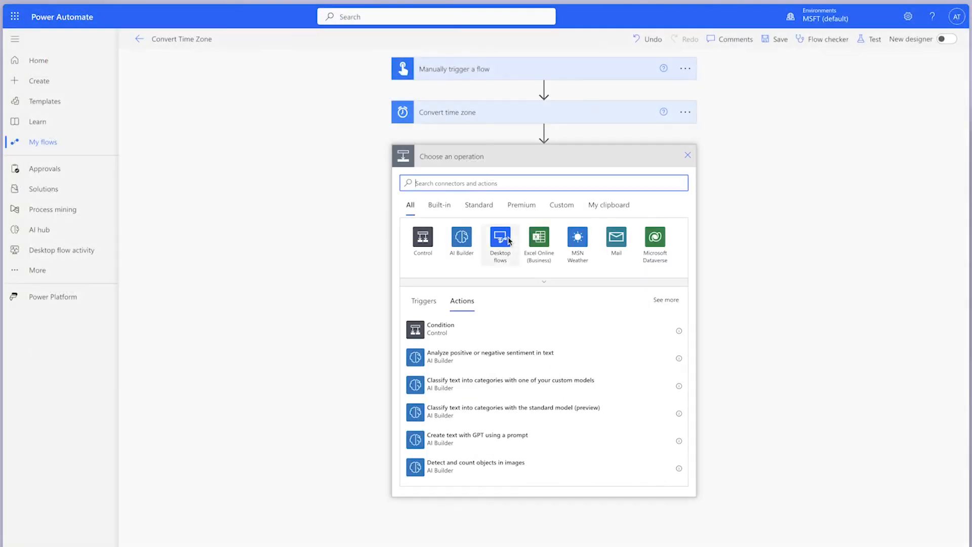
Add a SharePoint Get item action for Simple List on the Power Platform Sandbox site, with Id 1
type("get item")
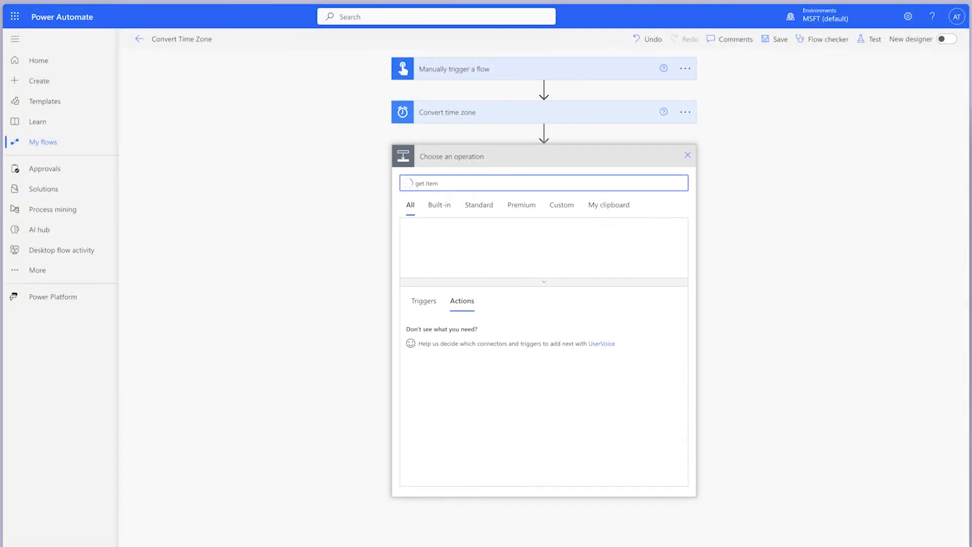
left_click(523, 357)
left_click(666, 181)
left_click(624, 241)
left_click(675, 207)
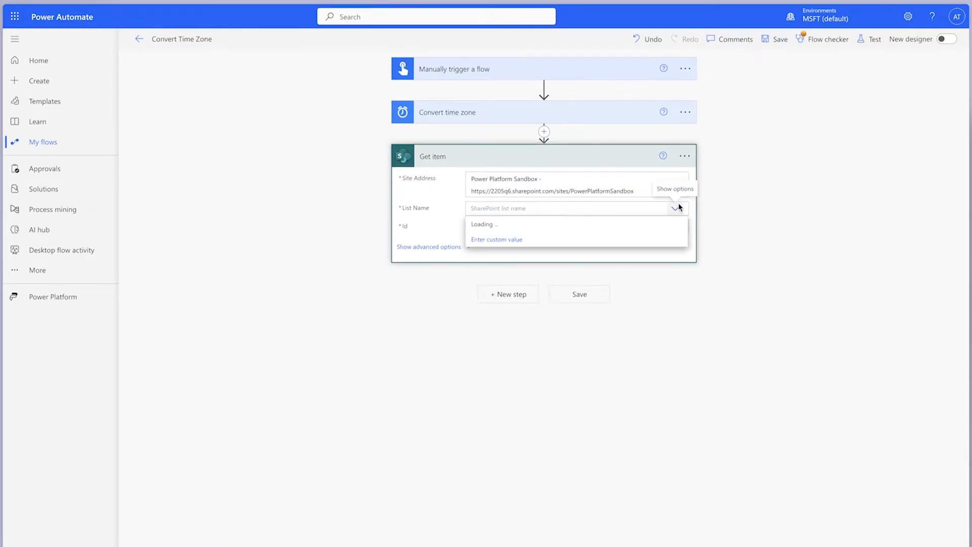
left_click(521, 332)
left_click(651, 226)
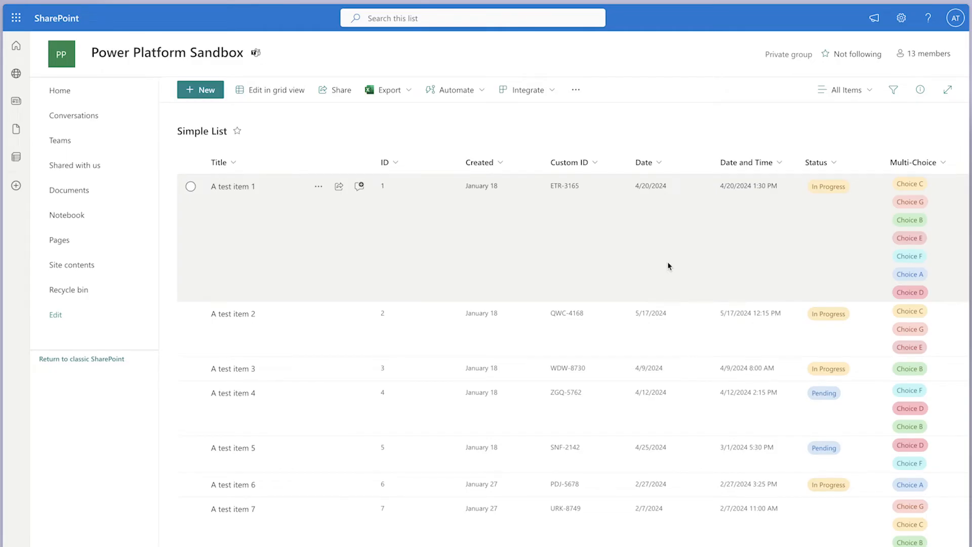
Switch to the SharePoint Simple List and open its settings for showing or hiding columns
scroll(668, 261, "right", 10)
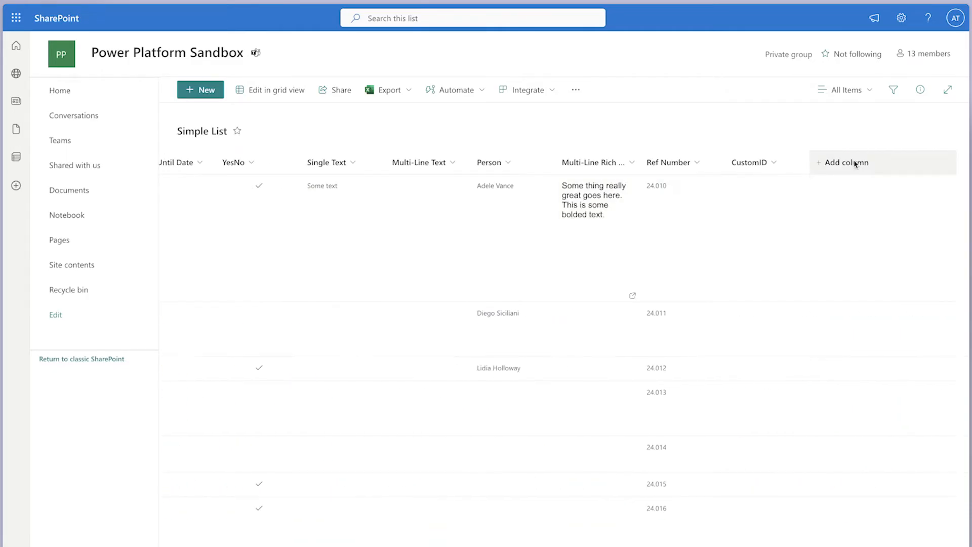
left_click(854, 163)
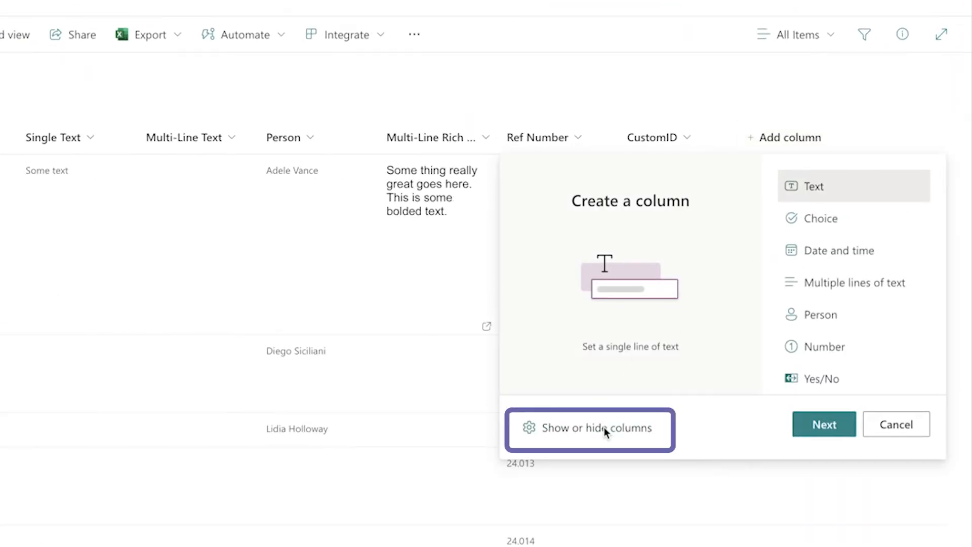
left_click(714, 367)
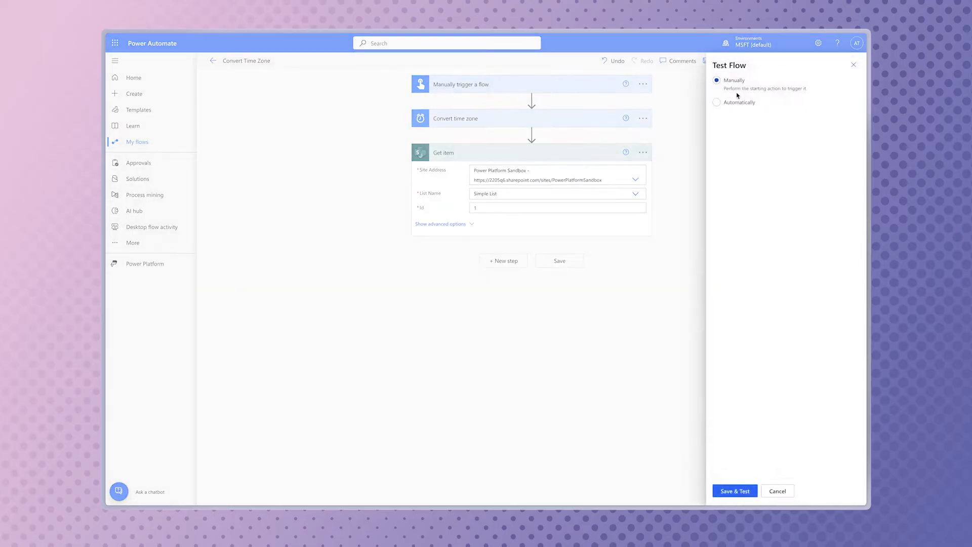
Save and test the flow manually, and examine the outputs of the Get item action
left_click(734, 490)
left_click(753, 490)
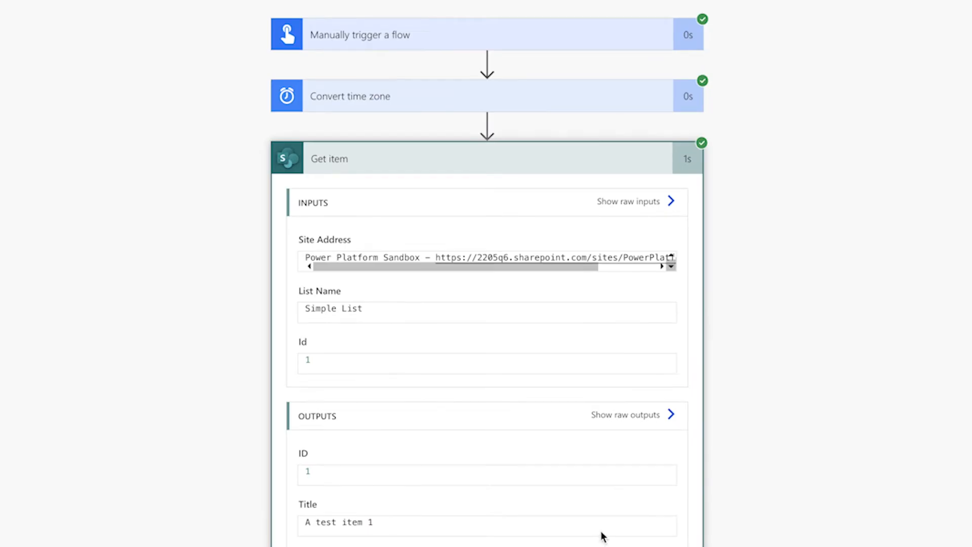
scroll(602, 536, "down", 6)
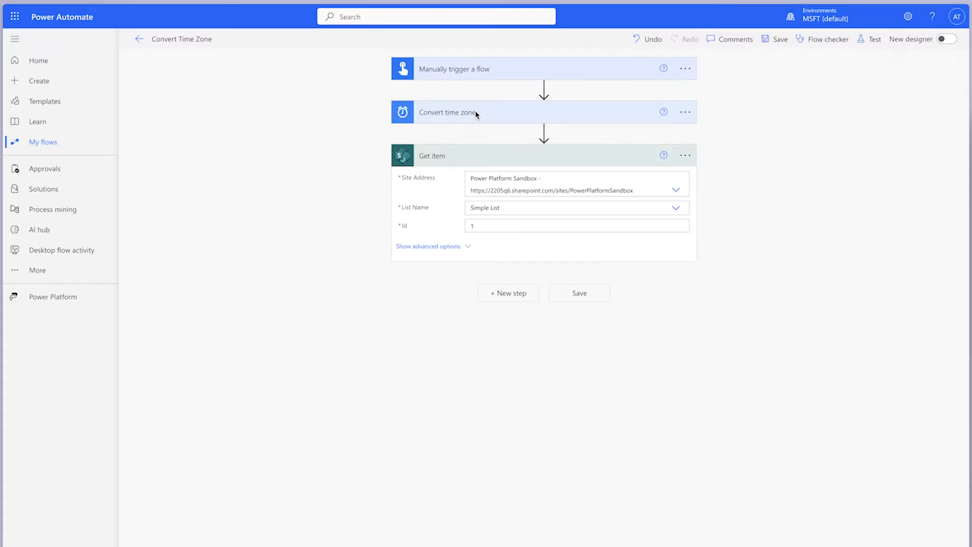
Move the Convert time zone action below Get item and replace its base time with Get item's Date and Time value
left_click_drag(466, 113, 479, 266)
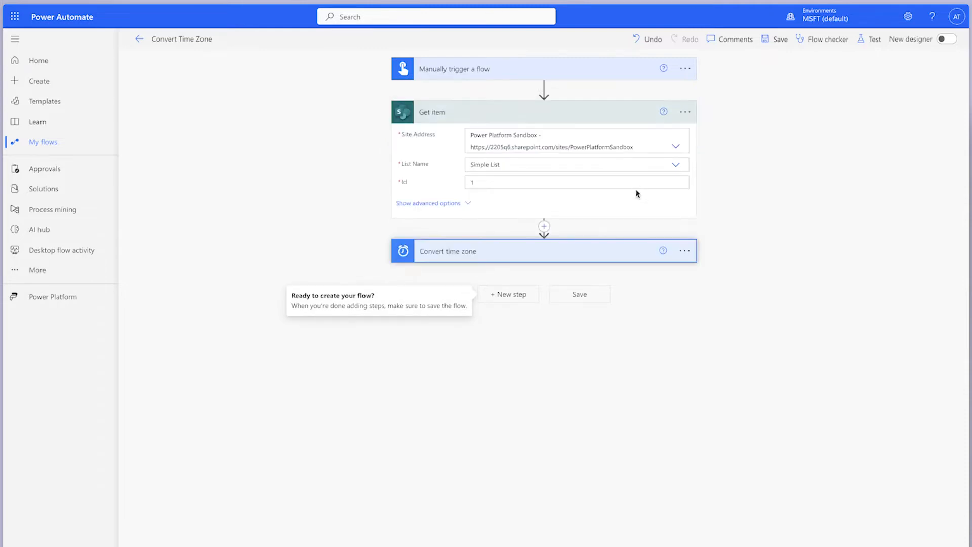
left_click(581, 261)
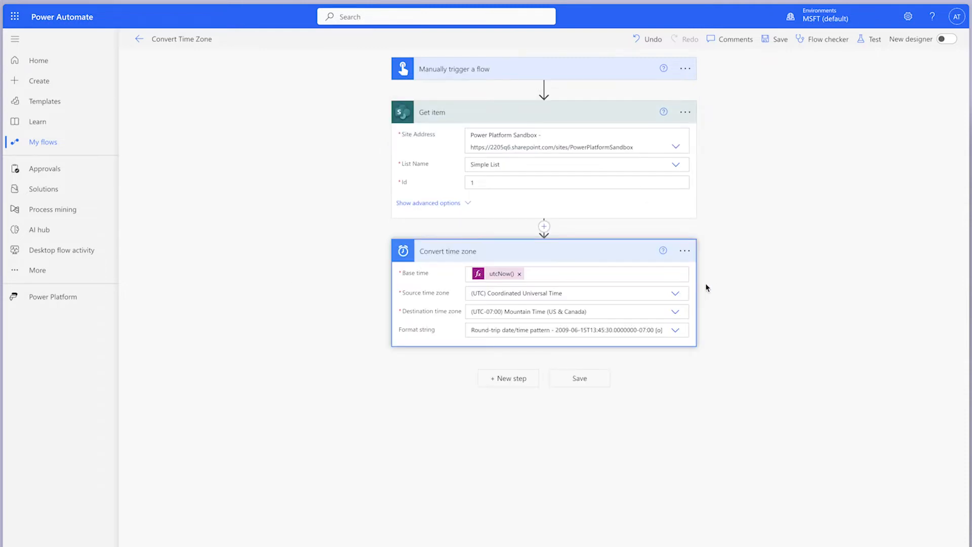
left_click(519, 274)
left_click(762, 351)
type("date")
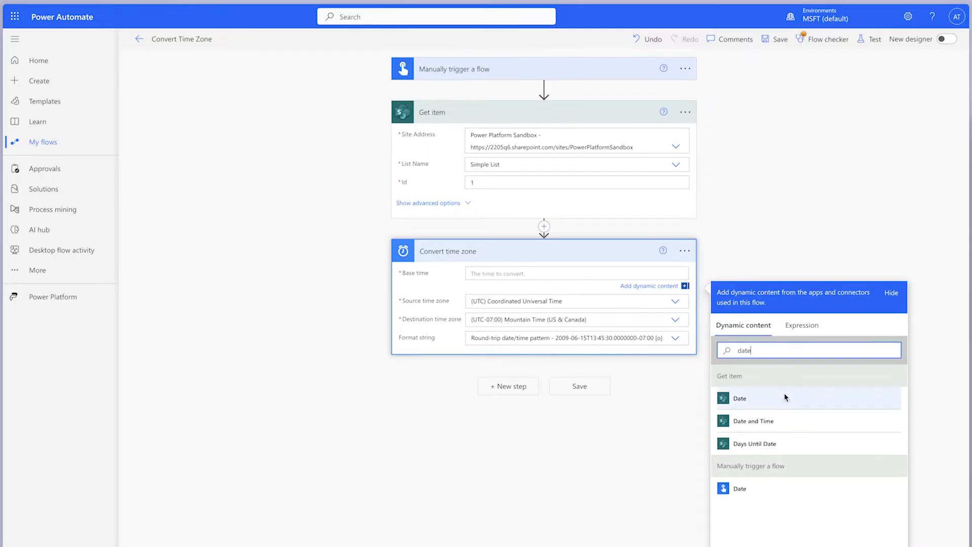
left_click(759, 426)
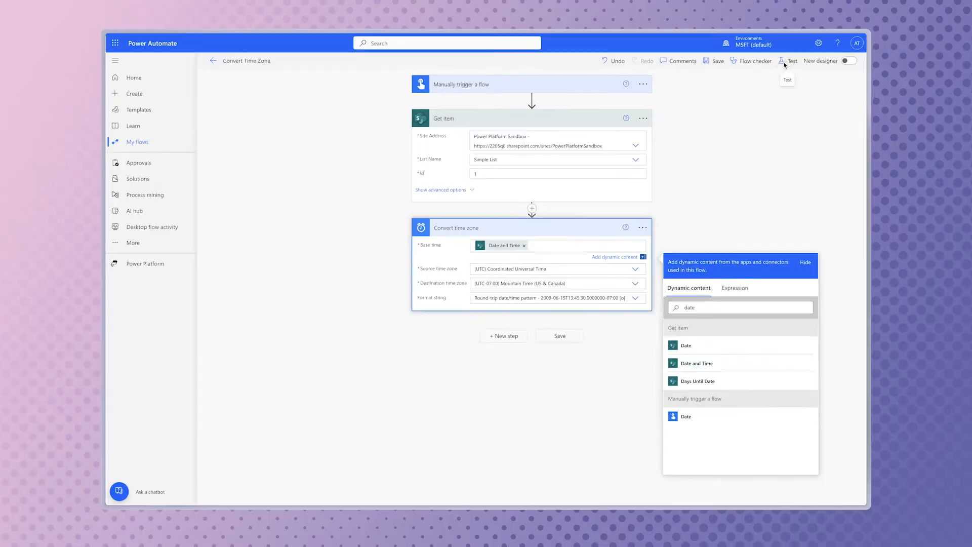
Save and test the reordered flow manually, and open the Convert time zone action's run results
left_click(784, 62)
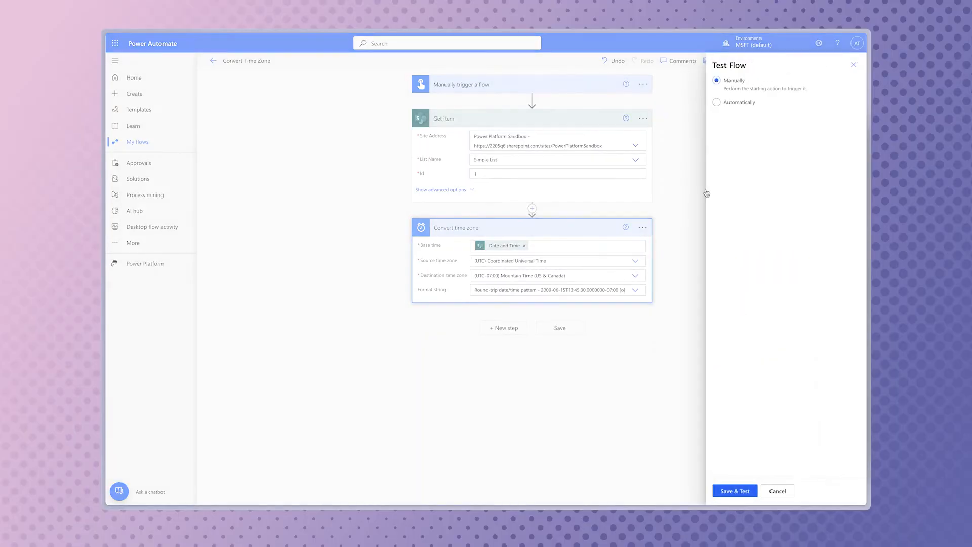
left_click(735, 491)
left_click(749, 490)
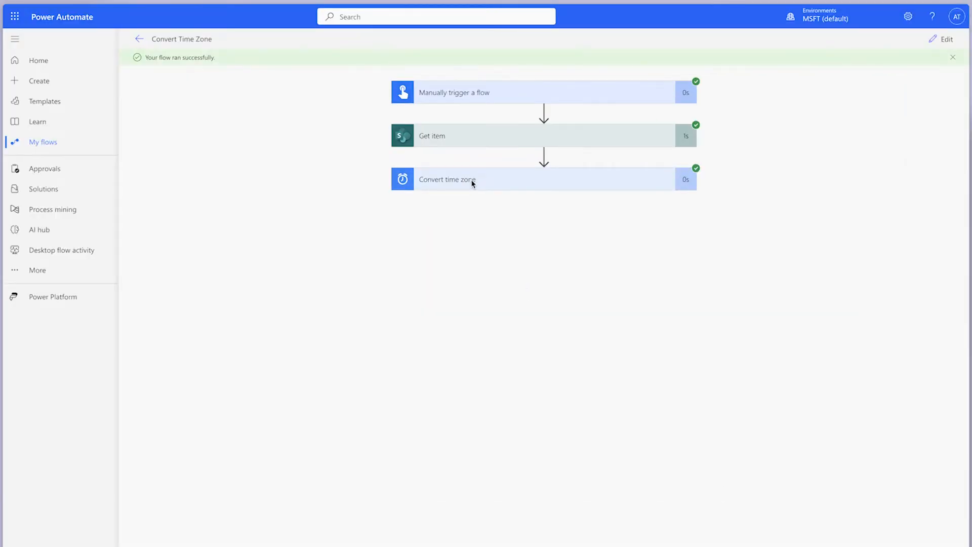
left_click(471, 183)
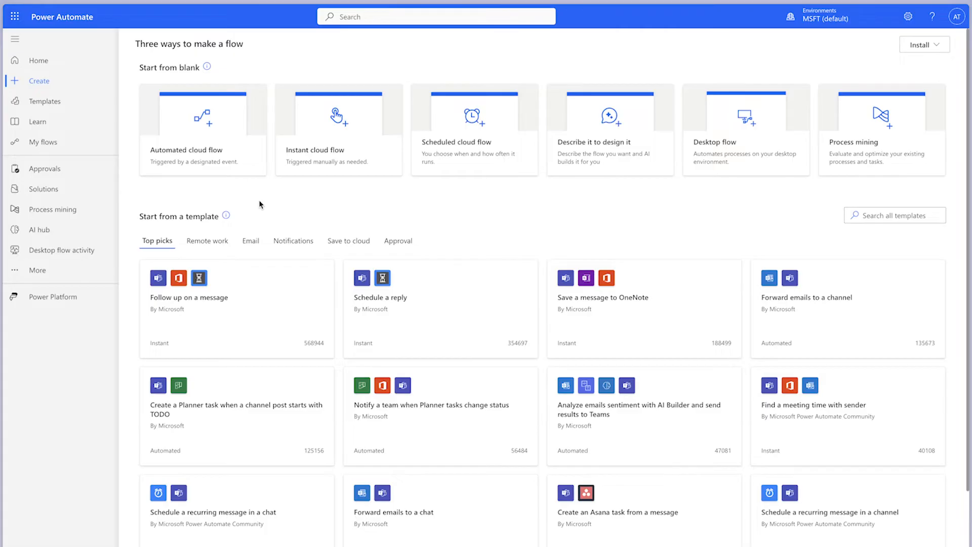
Create a manually triggered instant cloud flow named "Get Items Due in 15 Days" and turn off the new designer
left_click(303, 149)
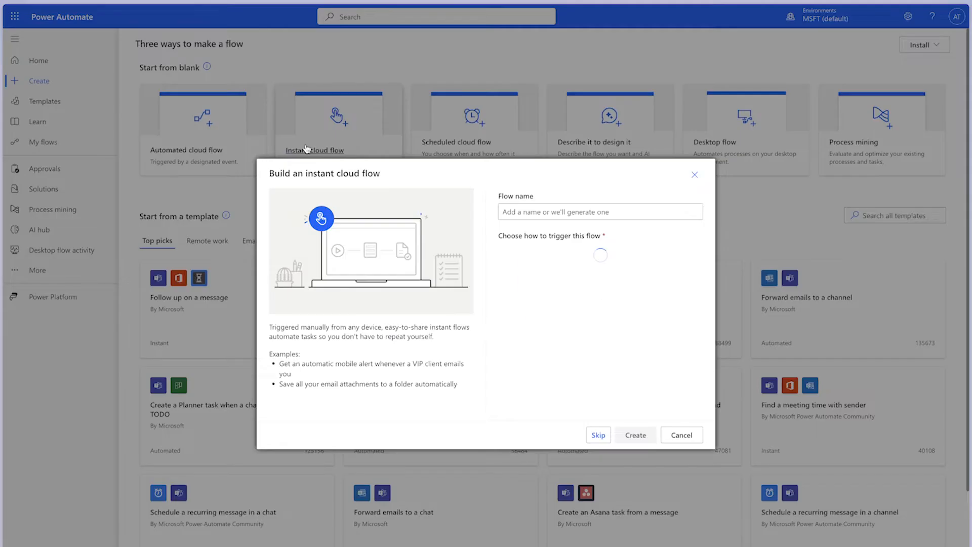
left_click(557, 211)
type("Get ")
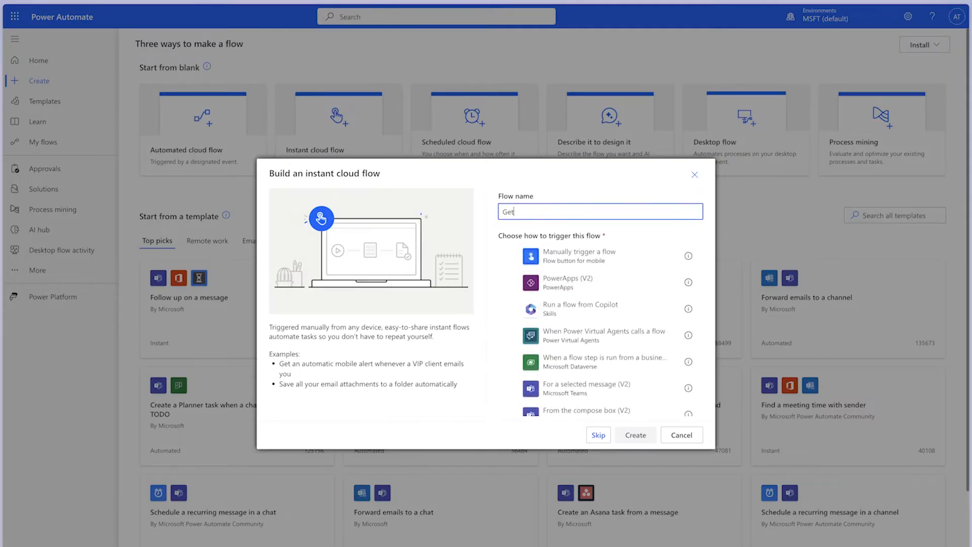
type("Items Due in 15 Days")
left_click(534, 256)
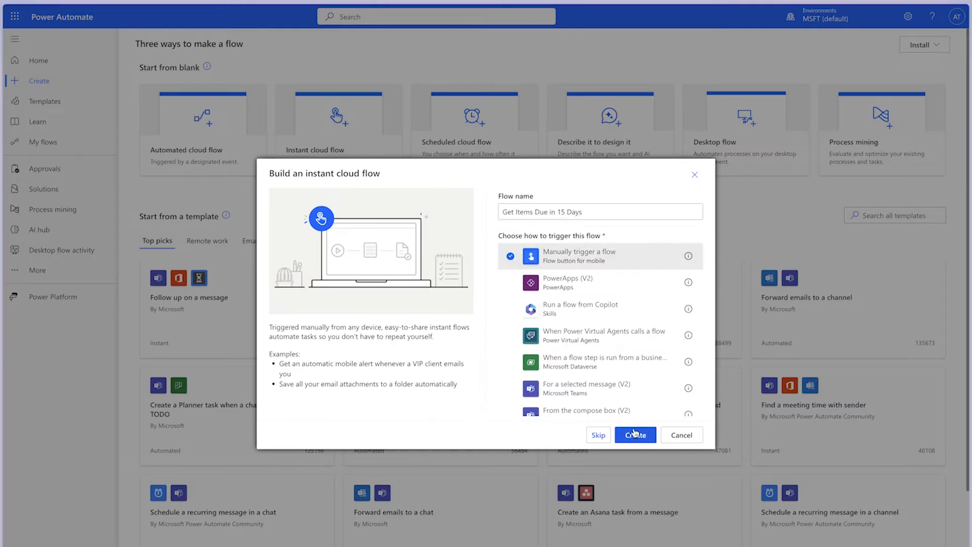
left_click(636, 434)
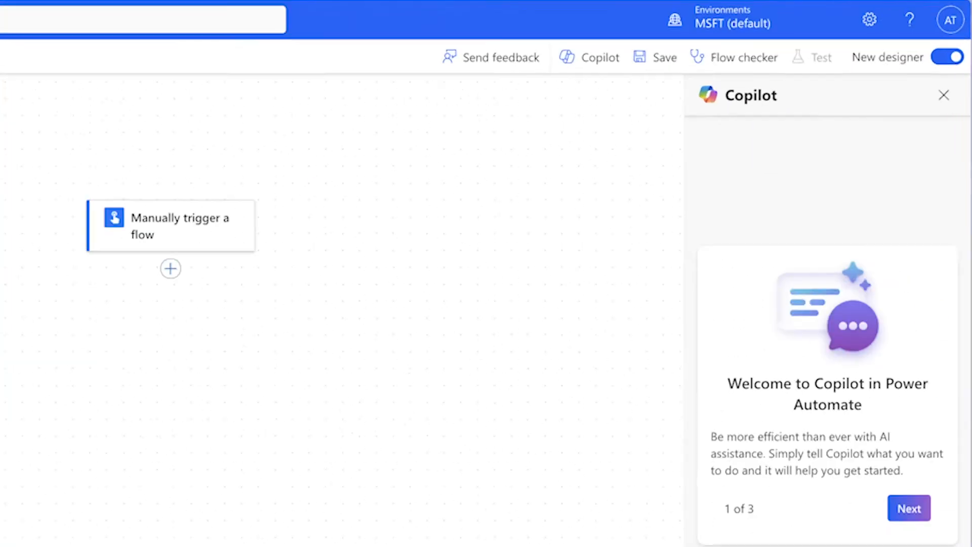
left_click(946, 61)
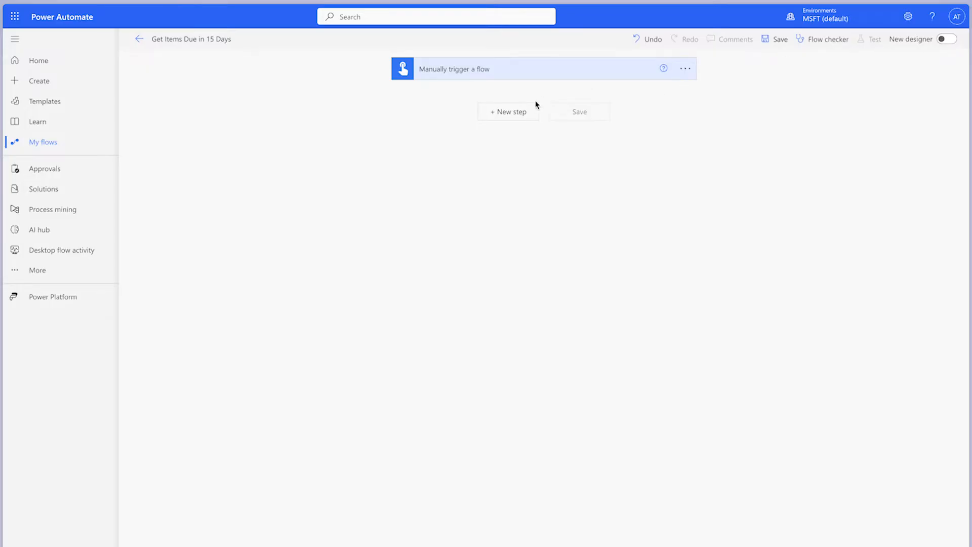
Add a Compose action after the manual trigger
left_click(526, 111)
type("Compose")
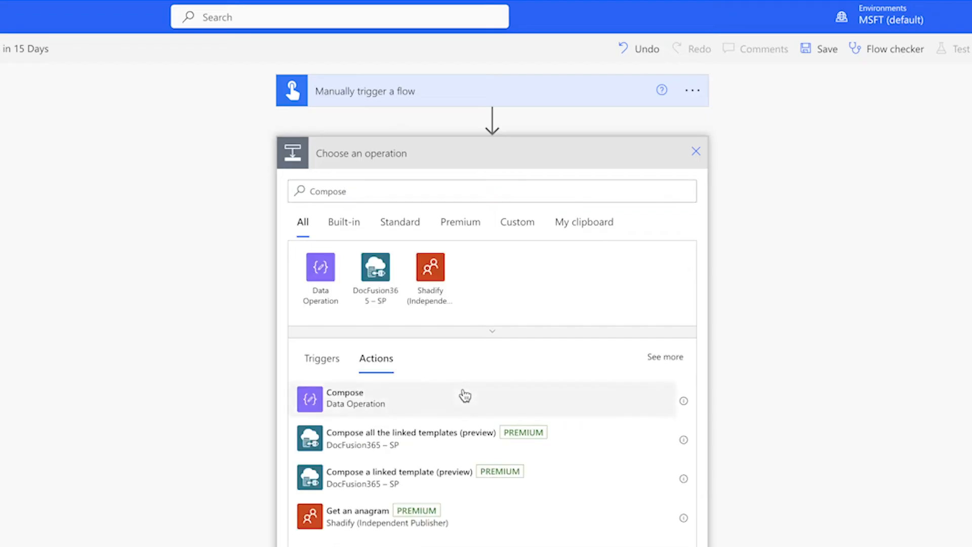
left_click(464, 395)
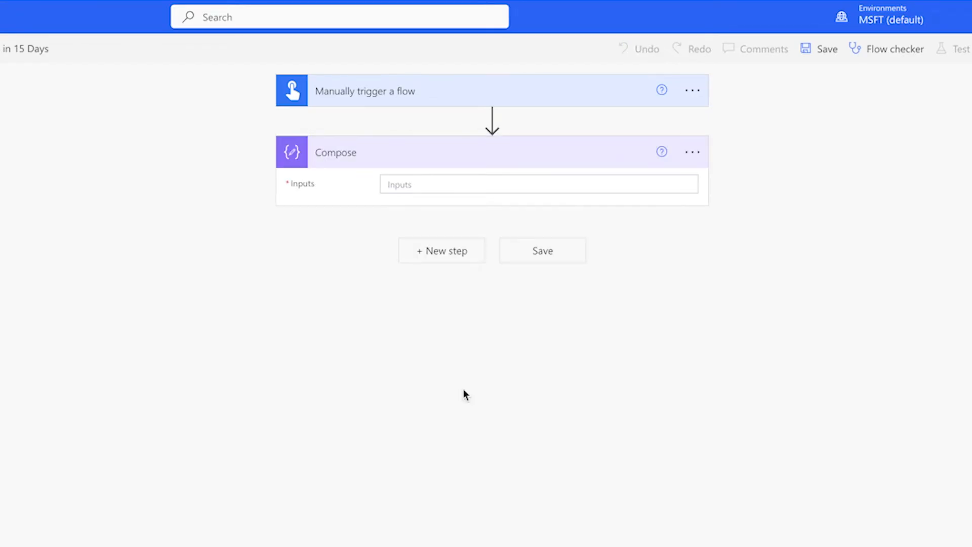
Rename the Compose action "Compose - Days to Add" and set its inputs to 15
left_click(691, 152)
left_click(734, 178)
left_click(629, 161)
type("- Days ")
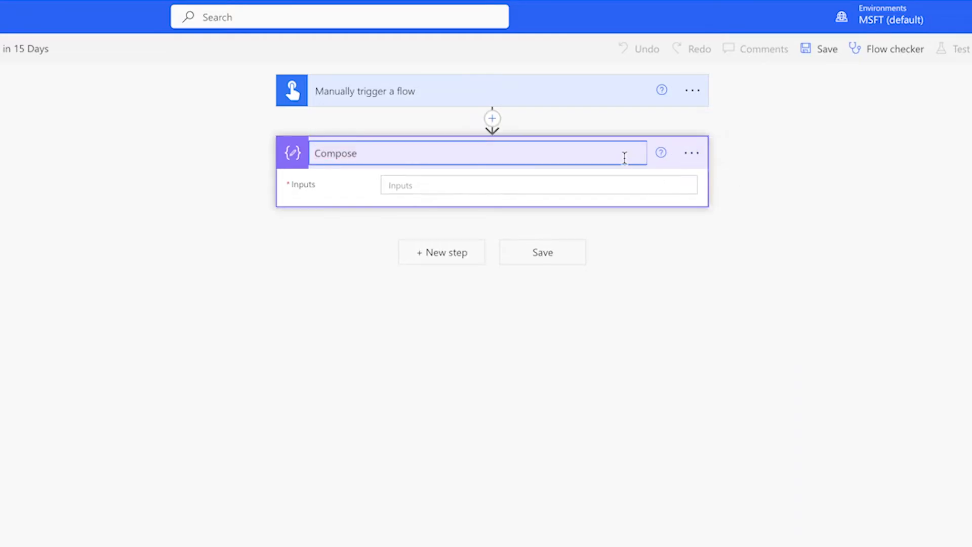
type("to Add")
key("Return")
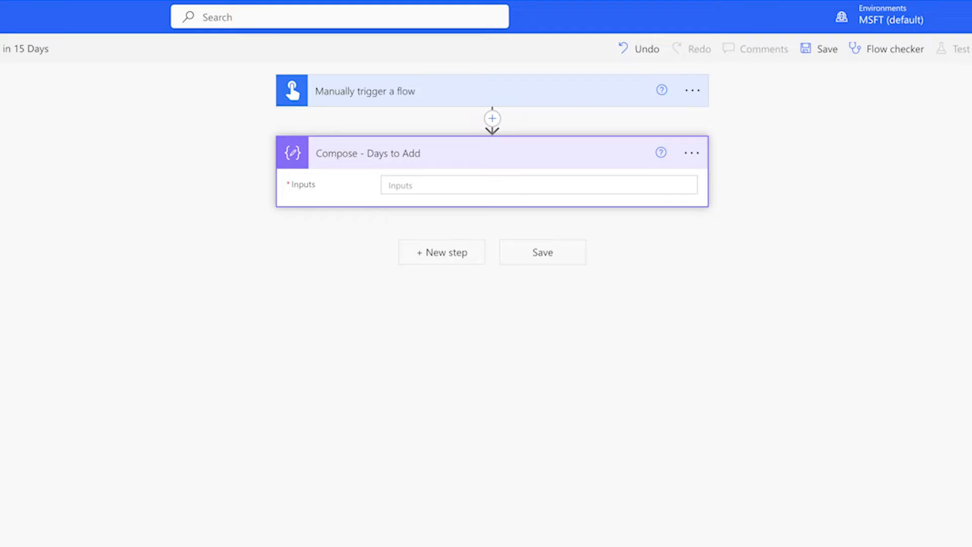
left_click(429, 184)
type("15")
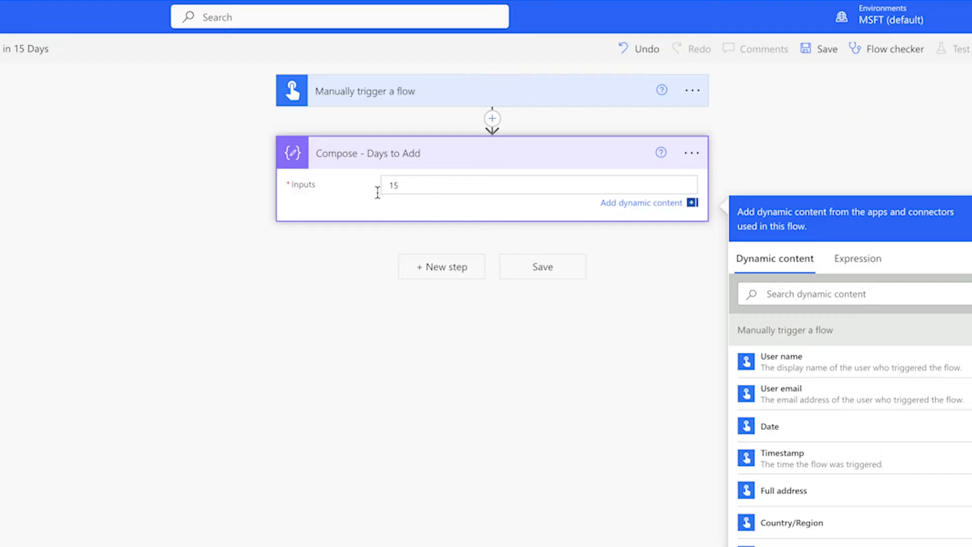
Add a second Compose action below Compose - Days to Add and rename it "Compose - Dynamic Date"
left_click(459, 268)
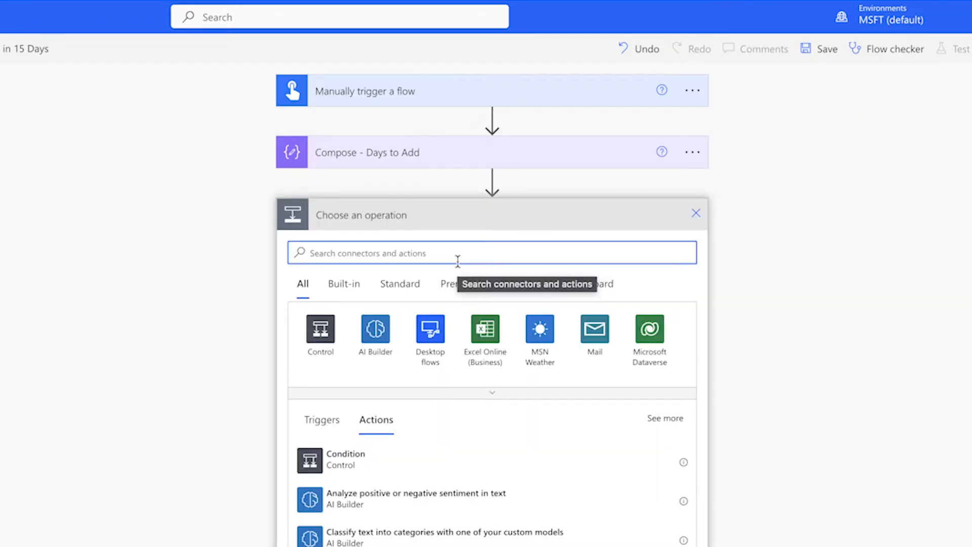
type("Compose")
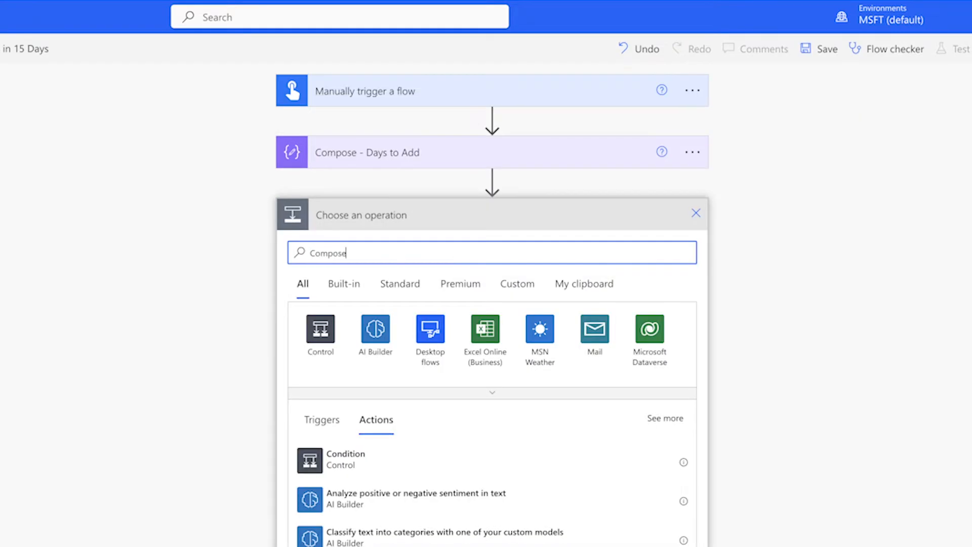
left_click(478, 456)
left_click(700, 221)
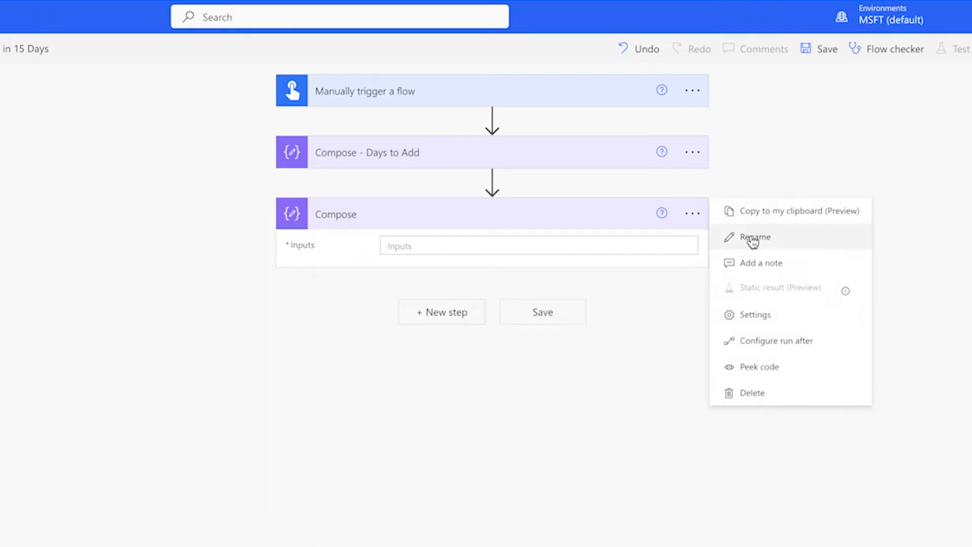
left_click(752, 241)
left_click(609, 213)
type("- Dynac")
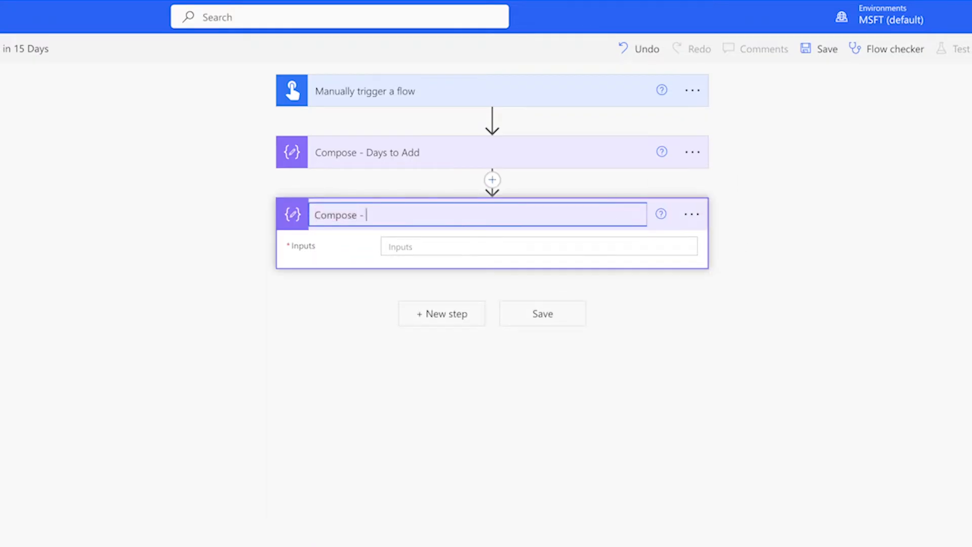
key("BackSpace")
key("BackSpace")
type("mic Date")
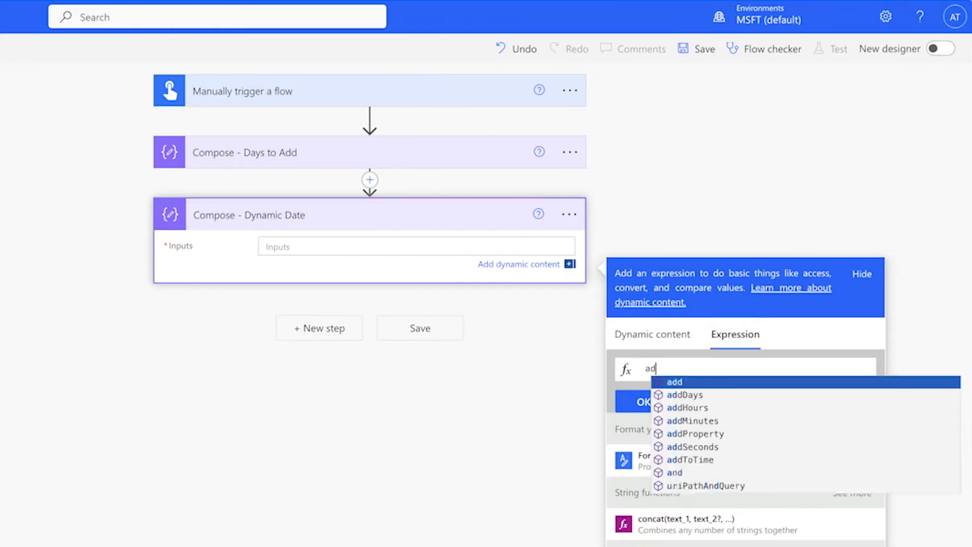
Set the Compose - Dynamic Date inputs to the expression addDays(utcNow(),outputs('Compose_-_Days_to_Add'),'yyyy-MM-dd')
type("dDays(")
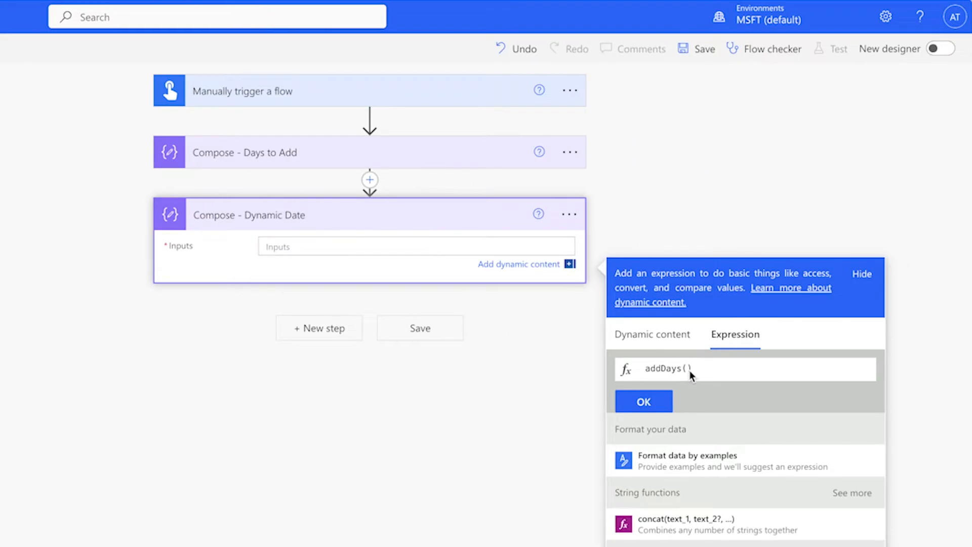
type("utc")
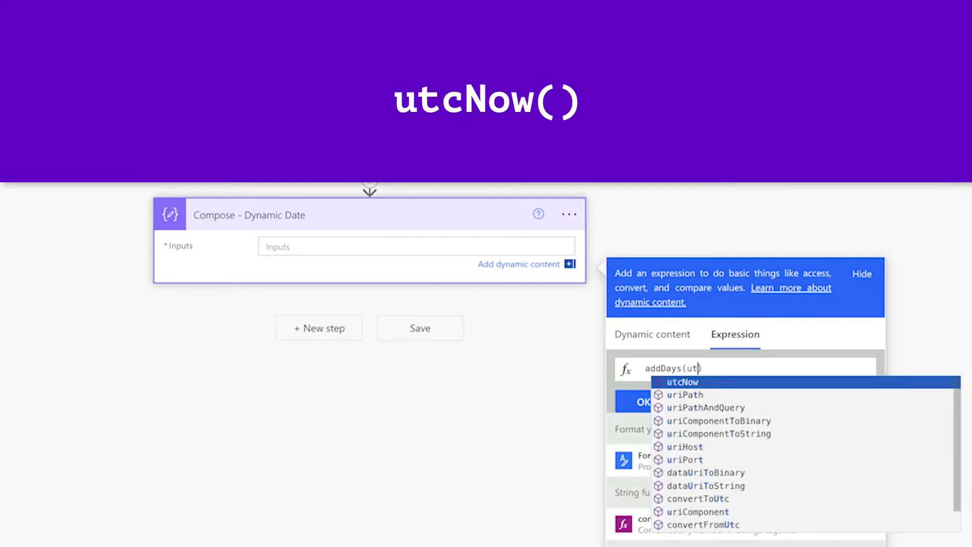
type("Now()")
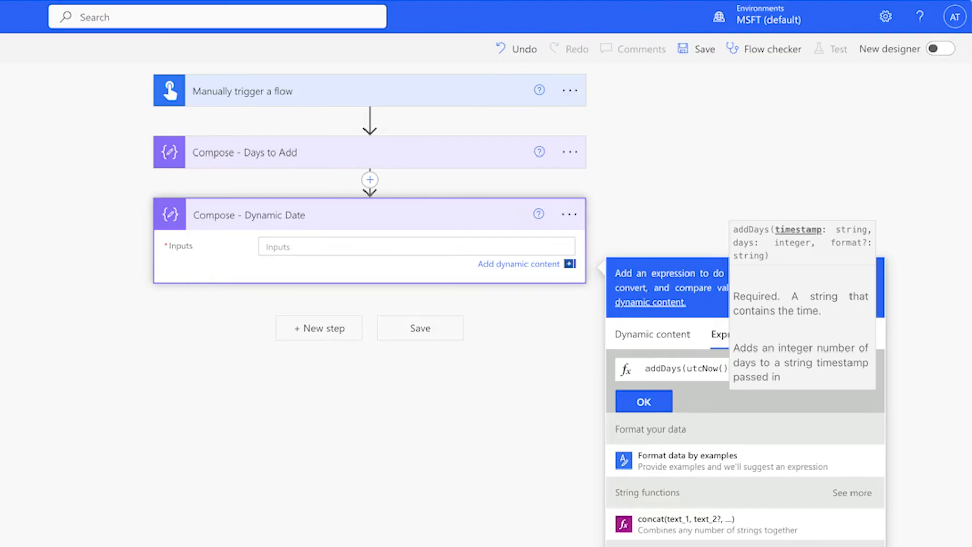
type(",")
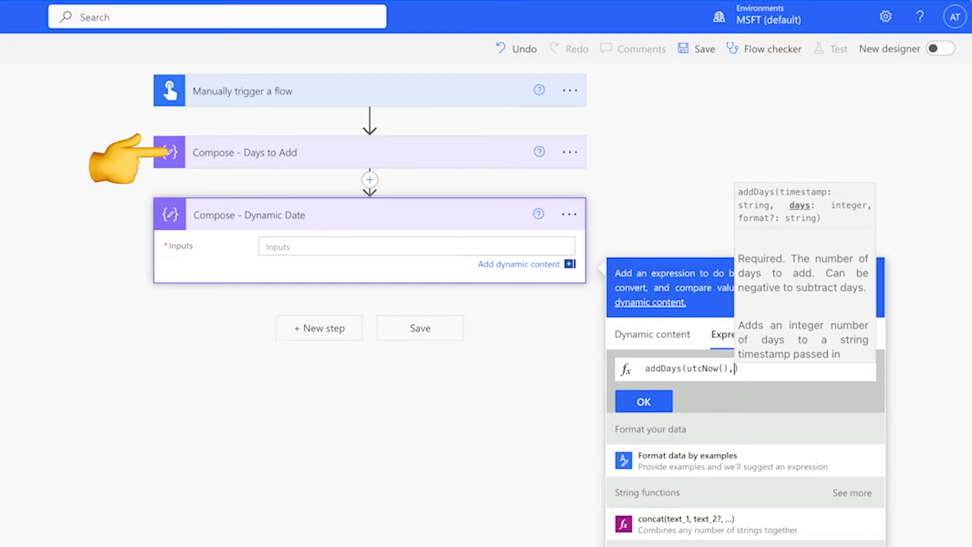
left_click(667, 341)
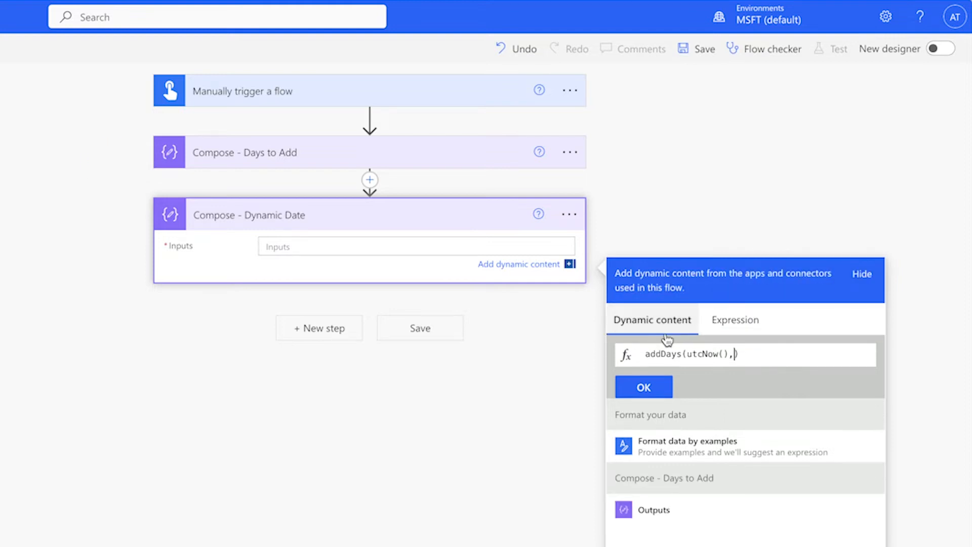
left_click(723, 509)
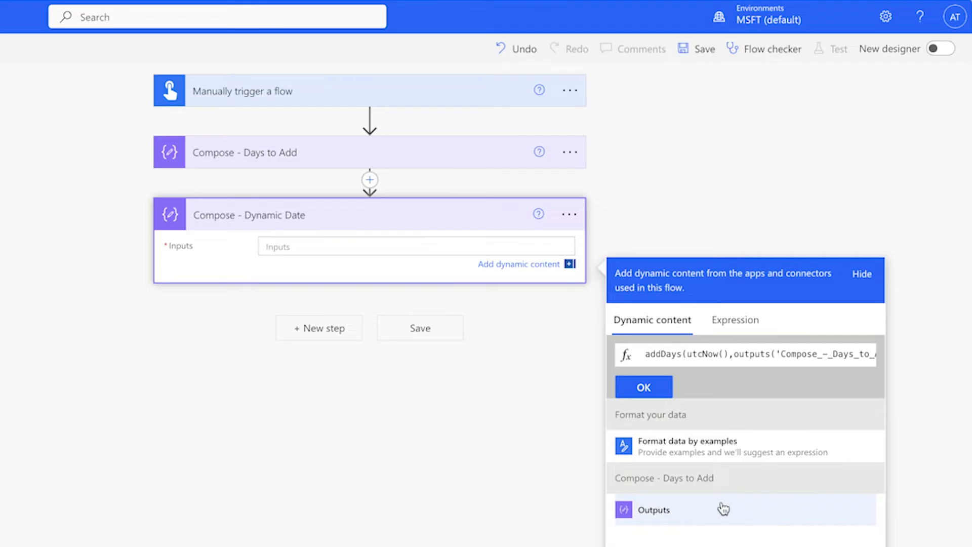
type(",'")
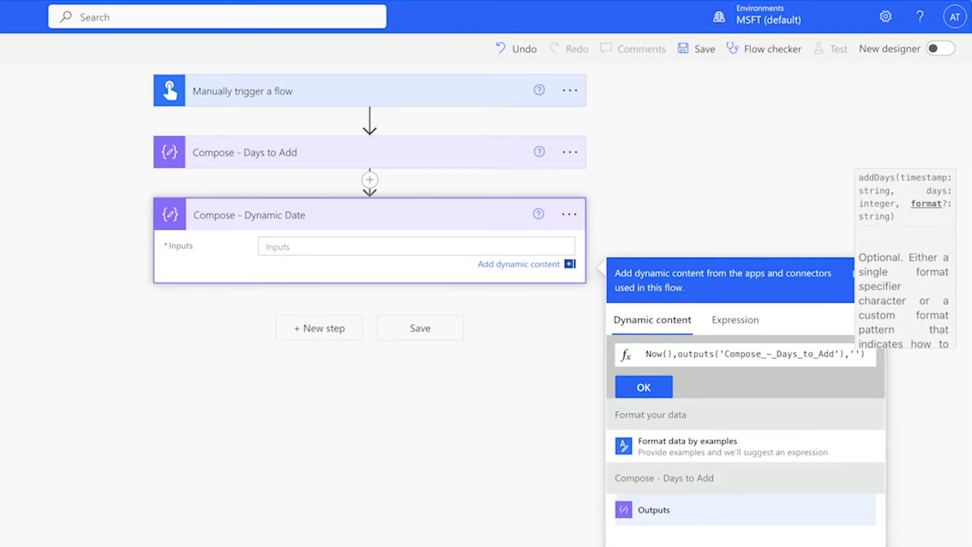
type("yyyy")
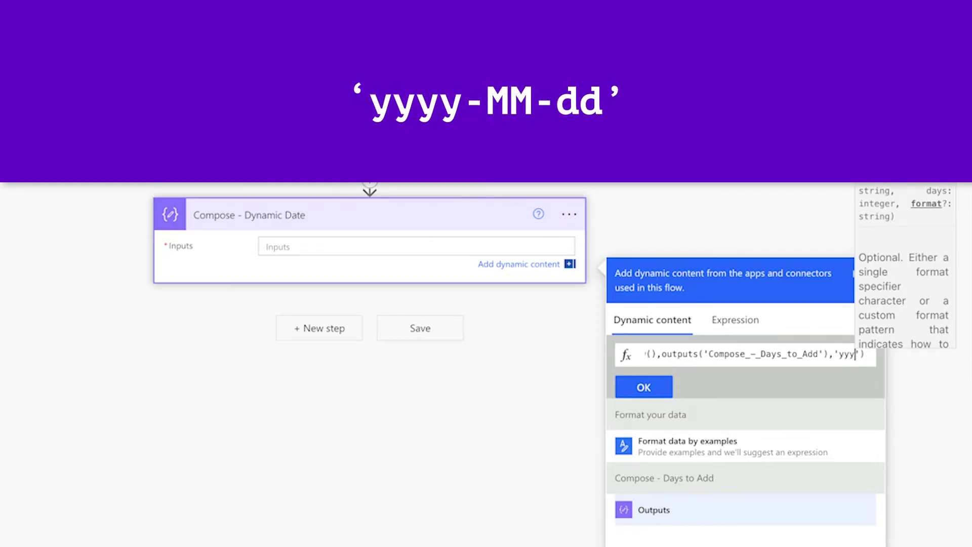
type("-MM-dd")
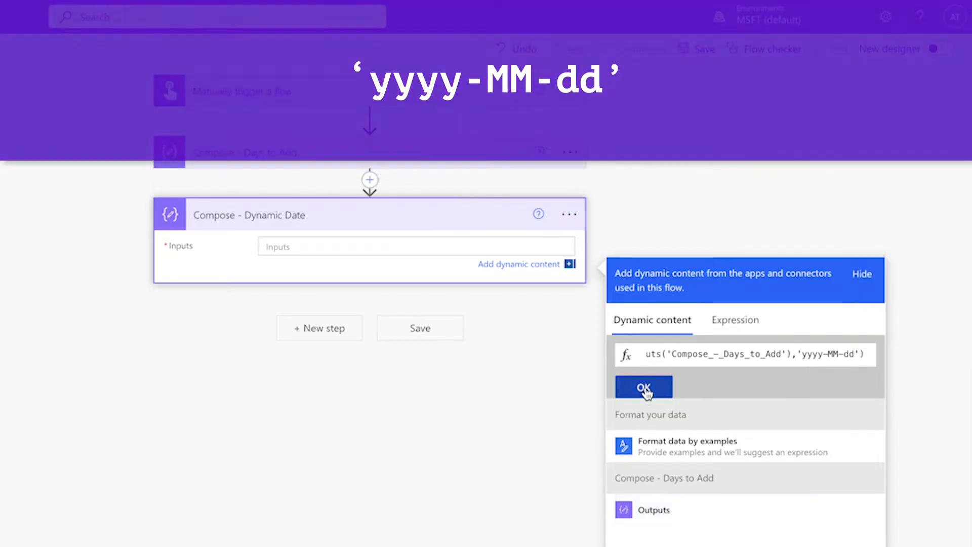
left_click(644, 388)
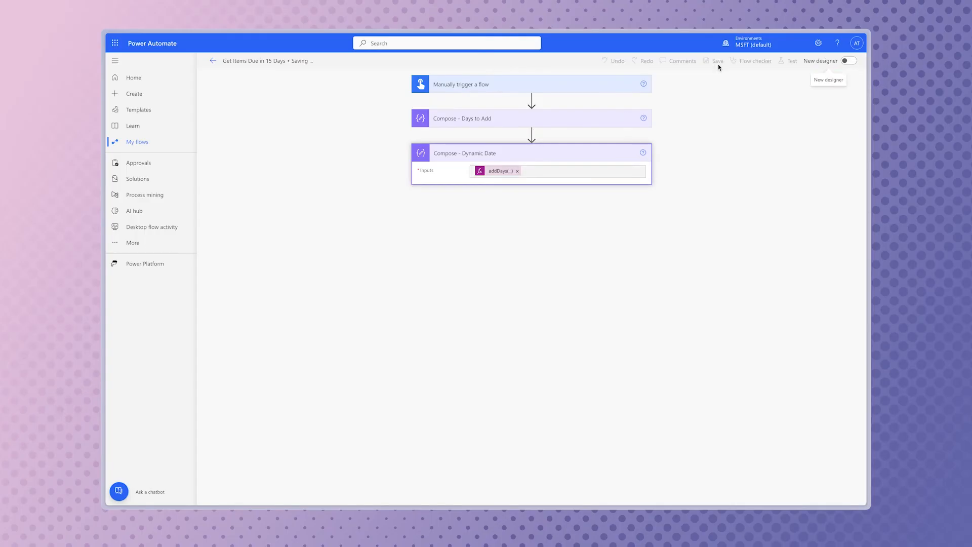
Save and test the flow, and open the run results of Compose - Dynamic Date
left_click(791, 61)
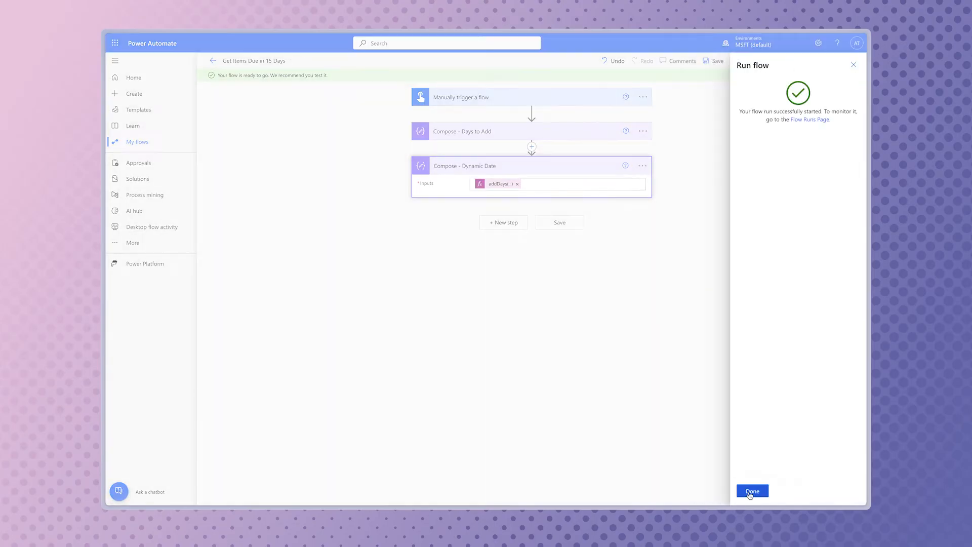
left_click(752, 491)
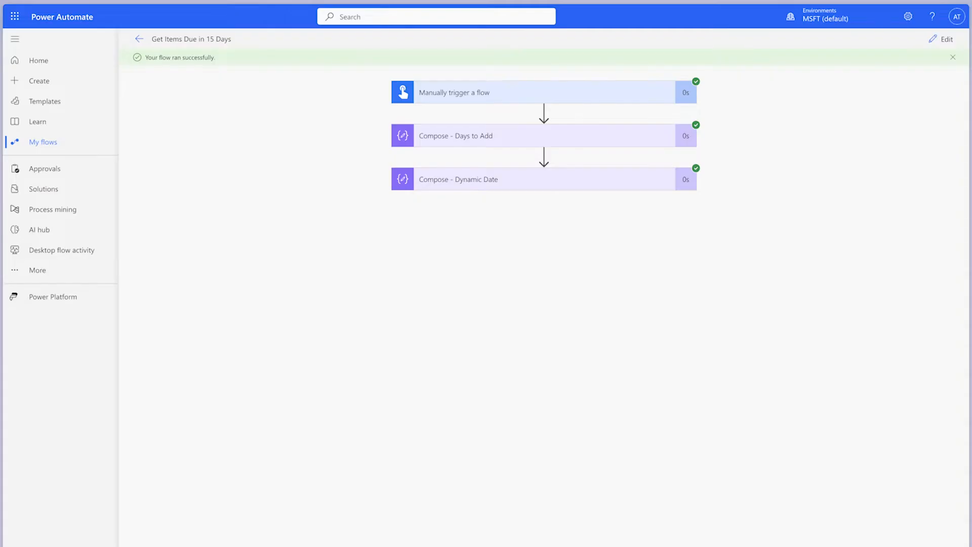
left_click(564, 182)
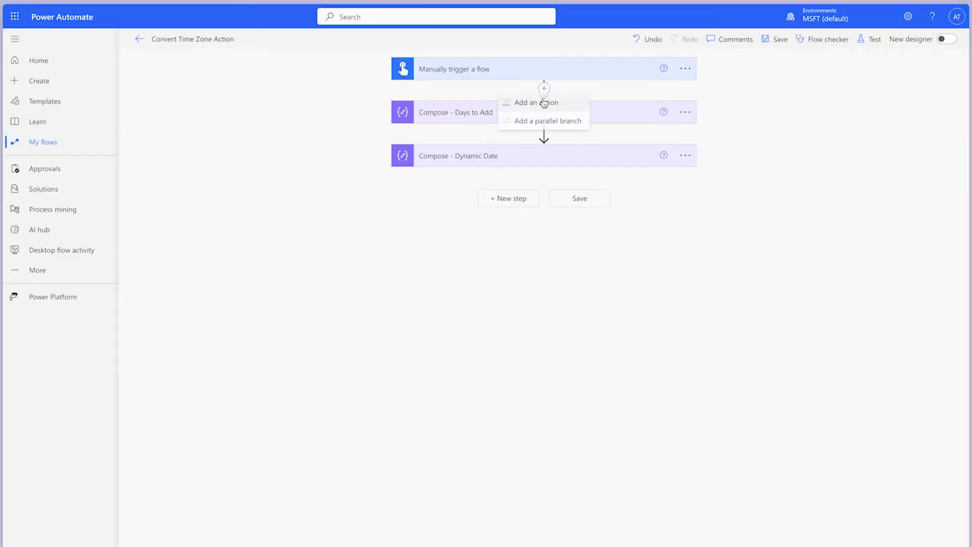
In the Convert Time Zone Action flow, insert a Convert time zone action between the manual trigger and Compose - Days to Add
left_click(539, 101)
type("convert")
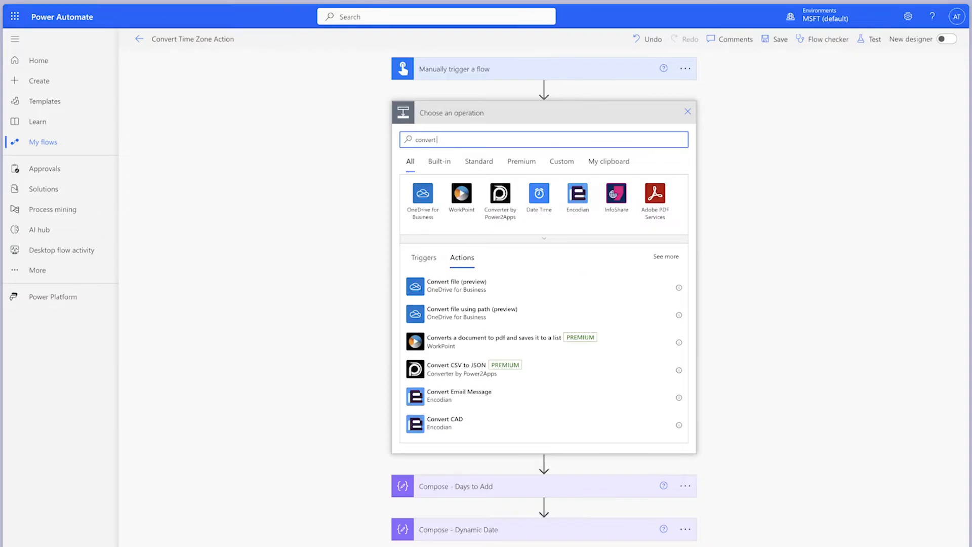
type(" time zone")
left_click(550, 286)
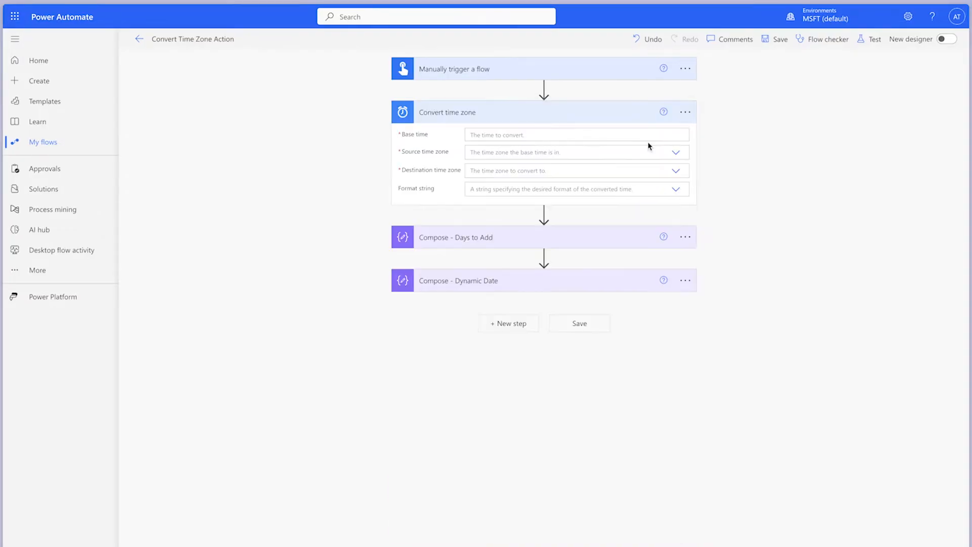
Set the base time to utcNow(), converting from Coordinated Universal Time to Mountain Time (US & Canada) in the round-trip date/time pattern
left_click(648, 137)
left_click(802, 187)
type("utcNow()")
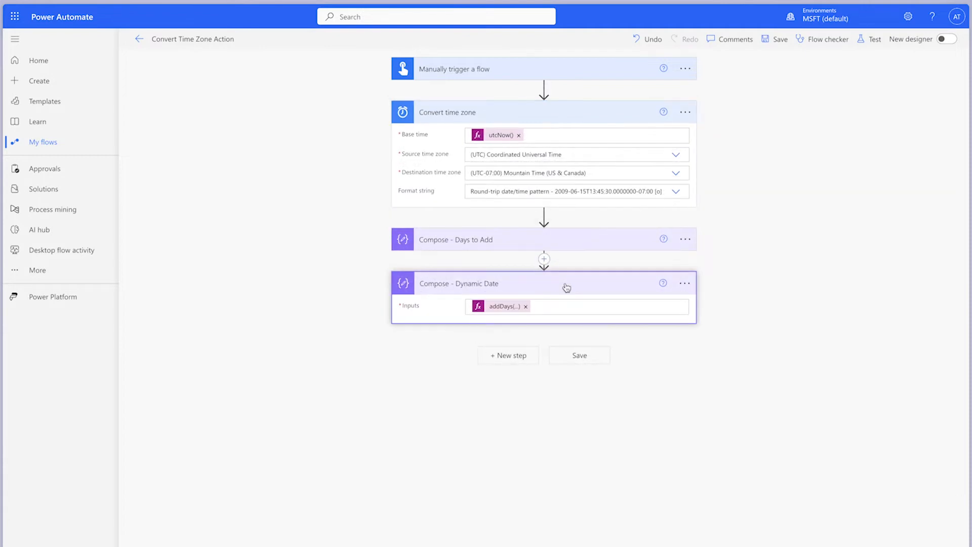
Replace utcNow() in the Compose - Dynamic Date expression with the Converted time output of Convert time zone
left_click(505, 307)
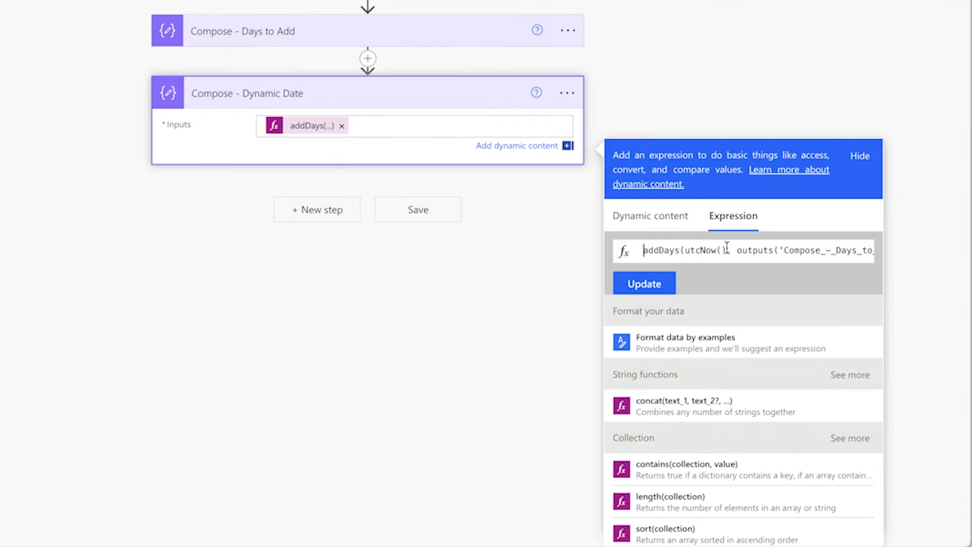
left_click_drag(798, 394, 767, 385)
left_click(682, 222)
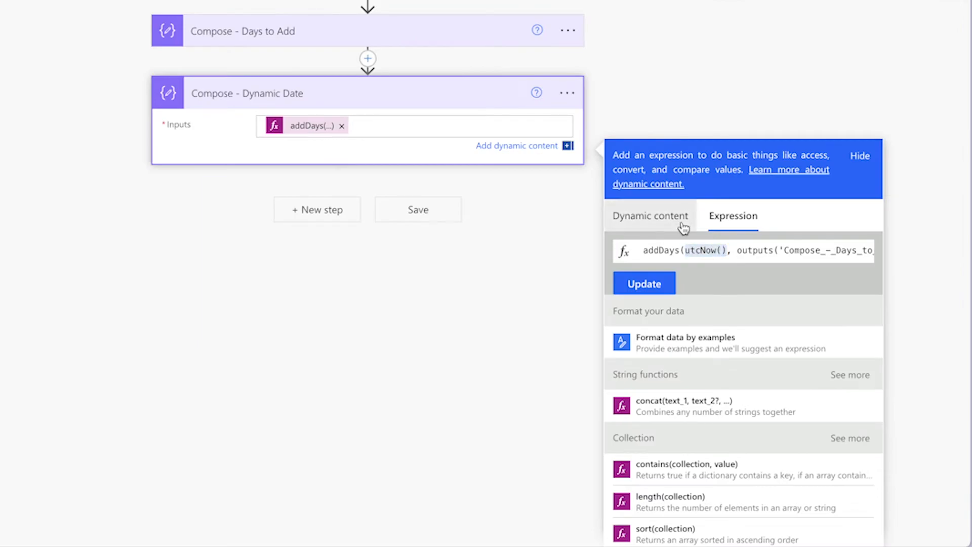
left_click(781, 452)
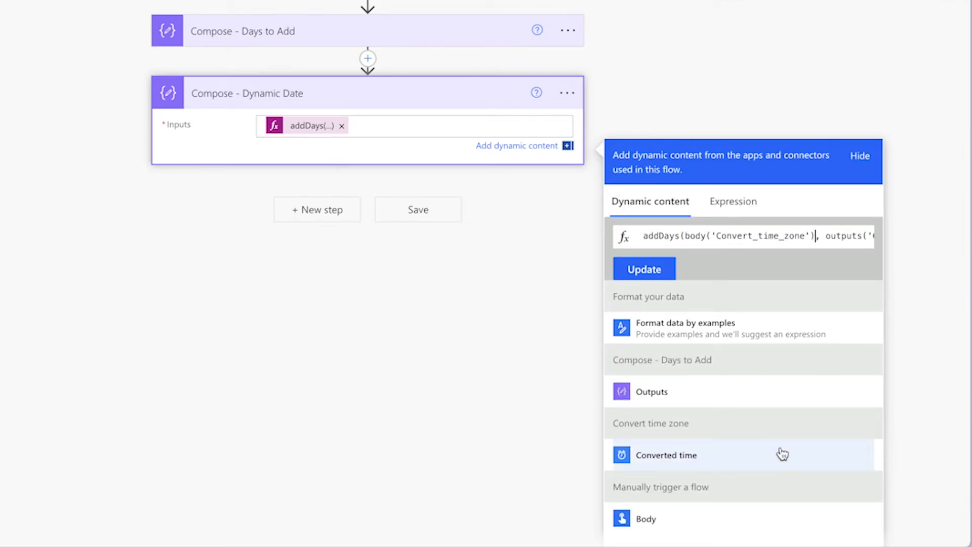
left_click(656, 276)
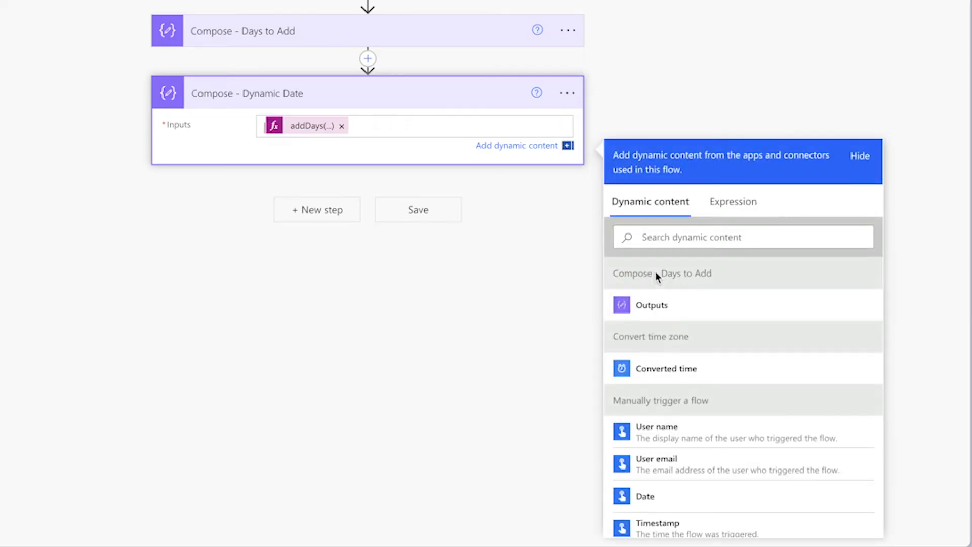
left_click(799, 205)
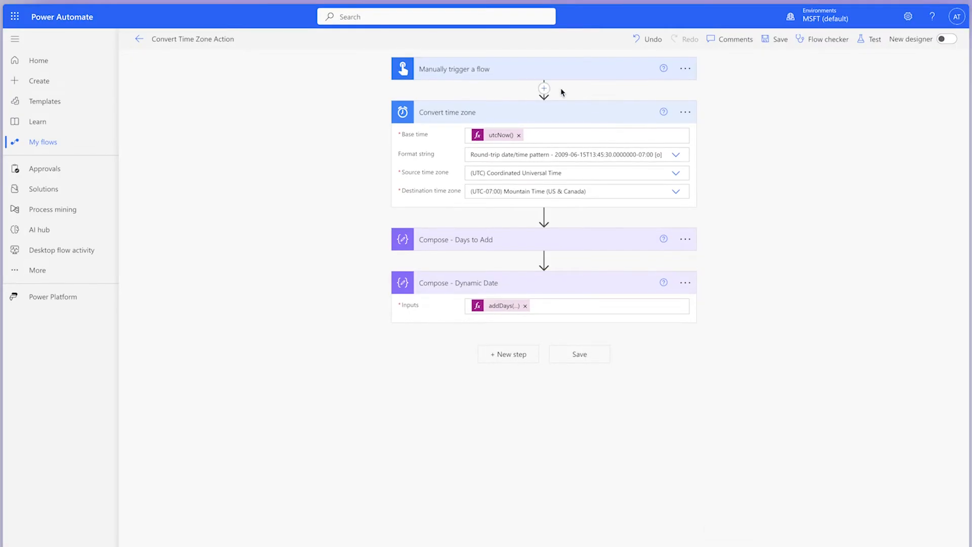
Insert a Scope below the manual trigger and move Convert time zone and both Compose actions into it in order
left_click(544, 89)
left_click(543, 100)
type("scope")
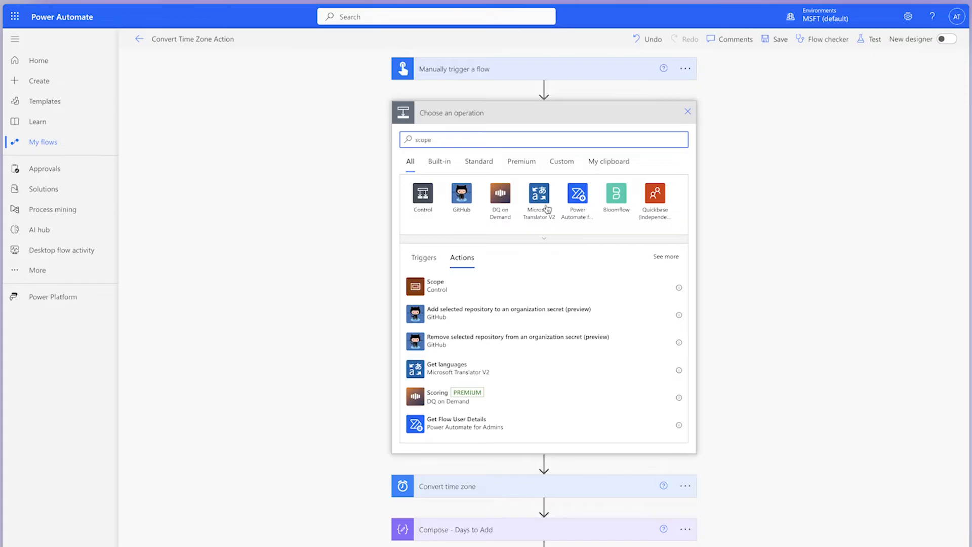
left_click(536, 285)
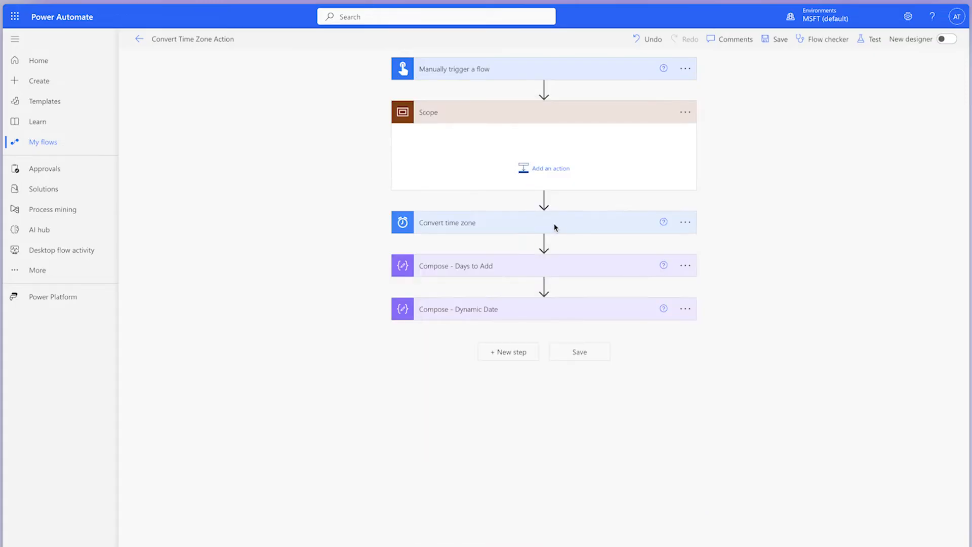
left_click_drag(549, 226, 547, 154)
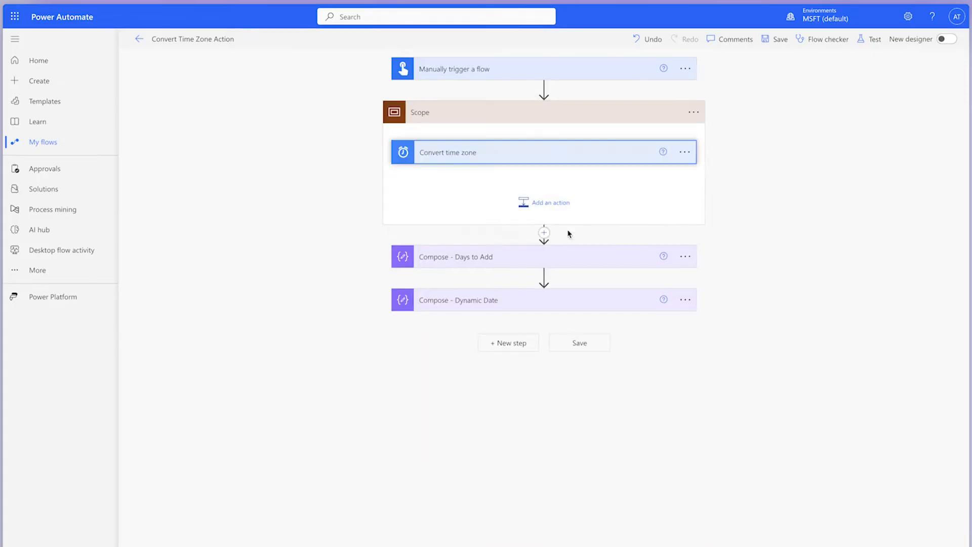
left_click_drag(549, 258, 549, 190)
left_click_drag(545, 298, 547, 231)
Rename the scope "Scope - Dynamic Date"
left_click(694, 112)
left_click(749, 147)
left_click(635, 119)
type("- Dynamic Date")
left_click(779, 139)
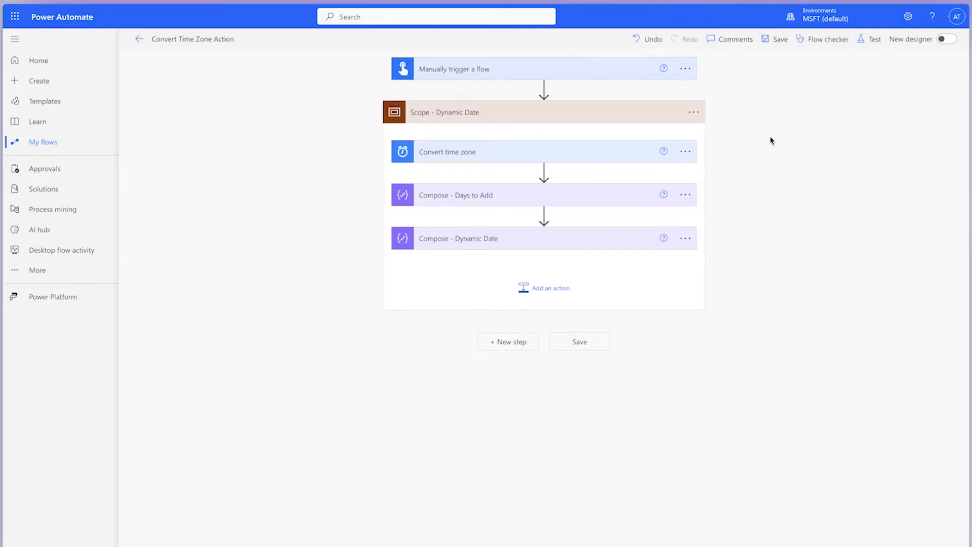
Copy Scope - Dynamic Date to the clipboard and insert it below the manual trigger in the notification flow for invoices due in 15 days
left_click(694, 112)
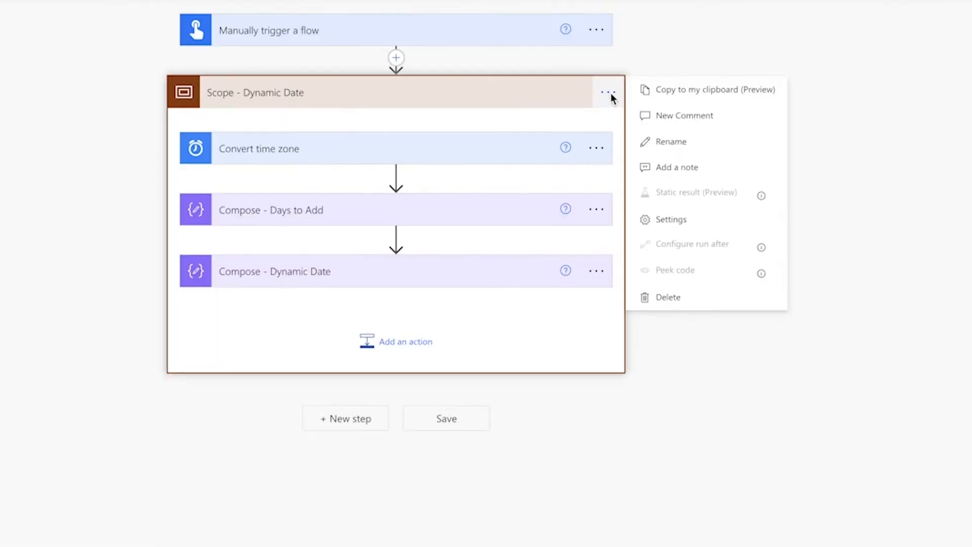
left_click(668, 96)
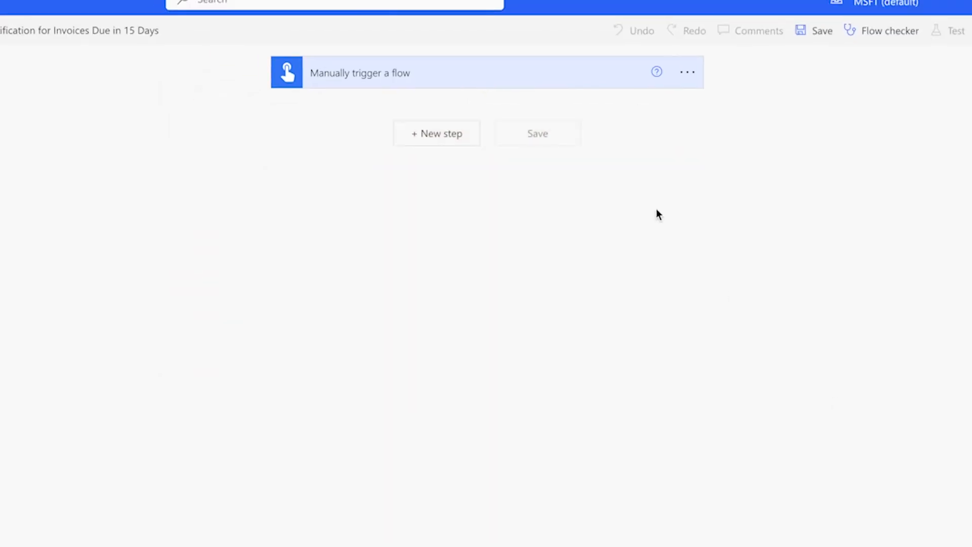
left_click(452, 135)
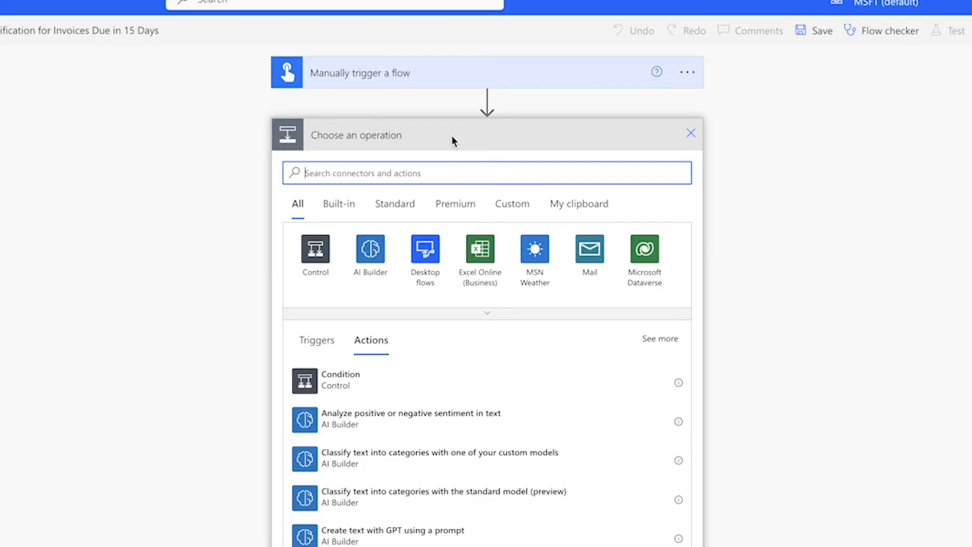
left_click(587, 205)
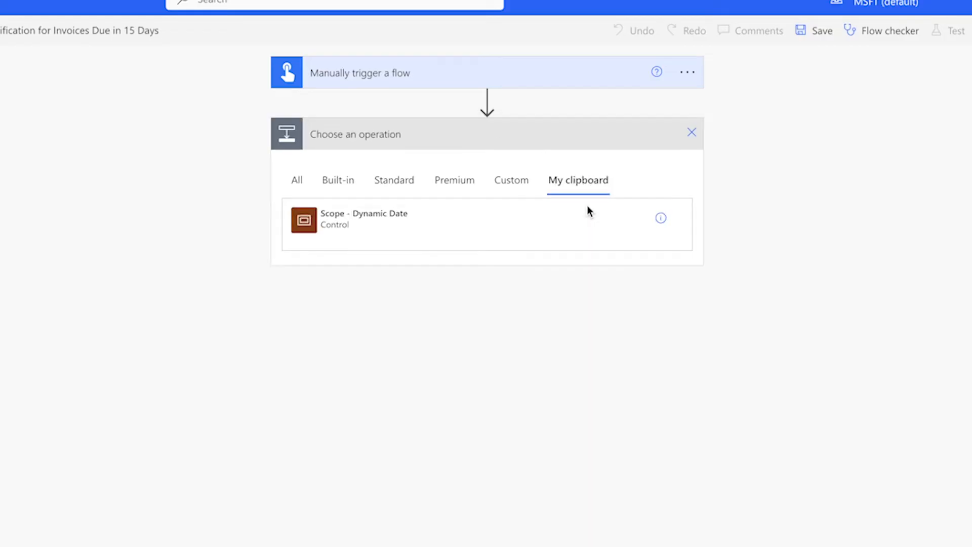
left_click(359, 217)
left_click(473, 145)
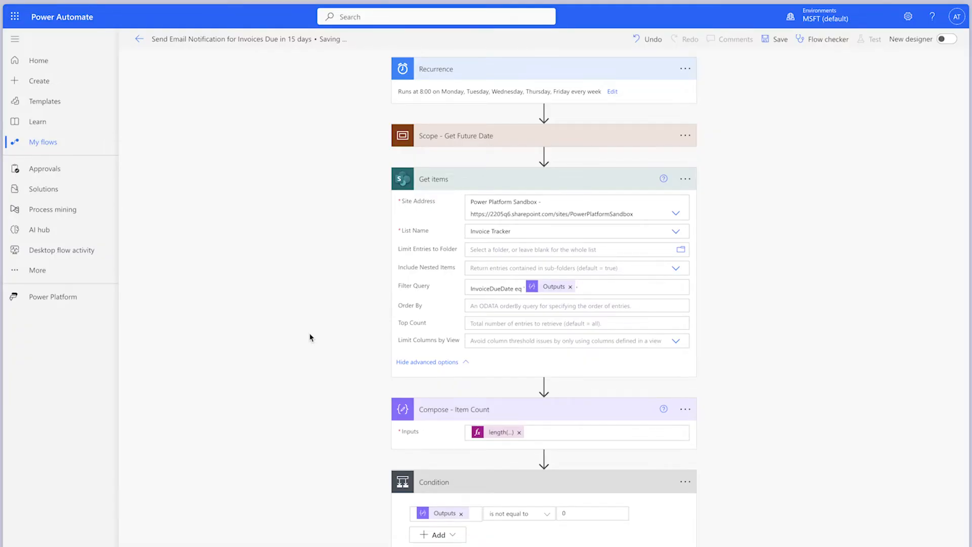
Expand Scope - Get Future Date in the recurring invoice notification flow to examine its actions
left_click(693, 145)
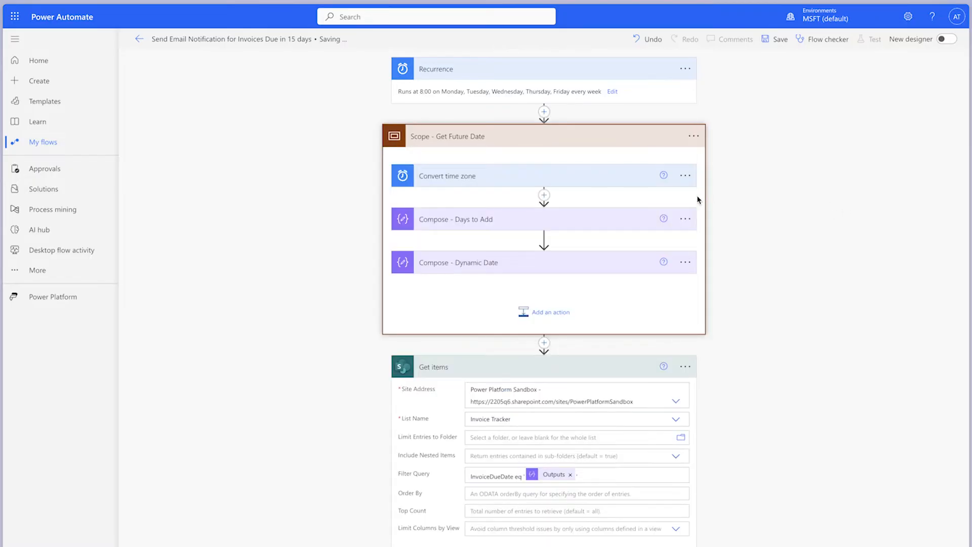
Expand Convert time zone and both Compose actions in Scope - Get Future Date and examine their inputs and the Get items filter query
left_click(624, 179)
left_click(600, 299)
left_click(593, 373)
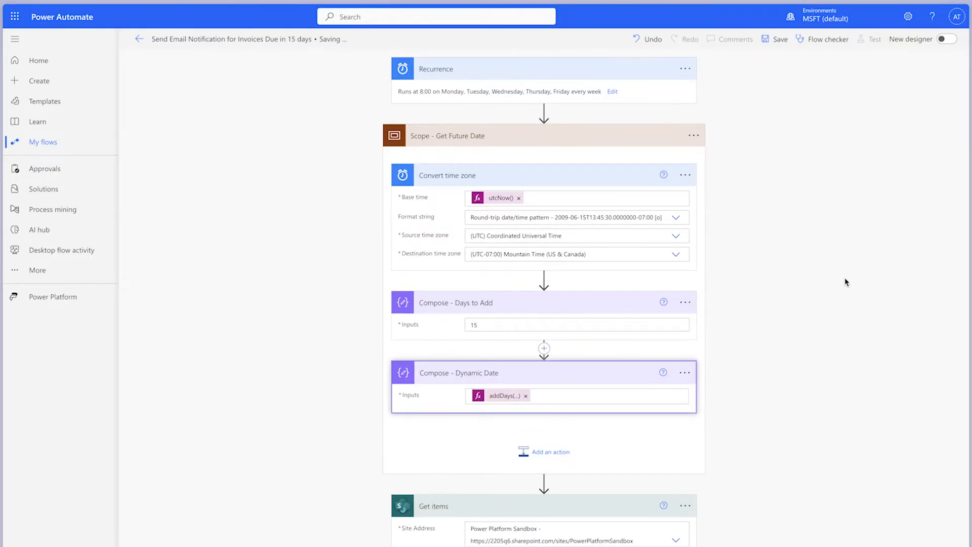
scroll(845, 282, "down", 5)
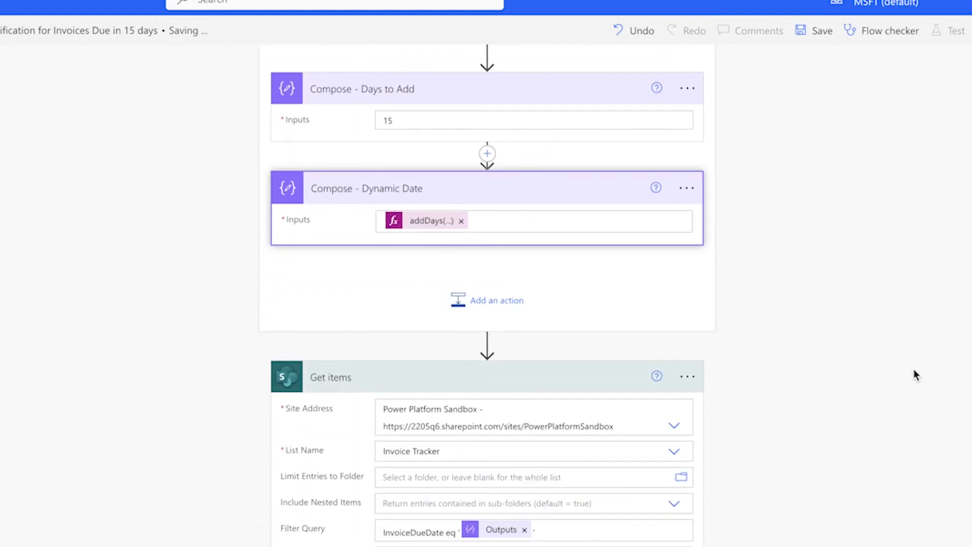
scroll(913, 369, "down", 4)
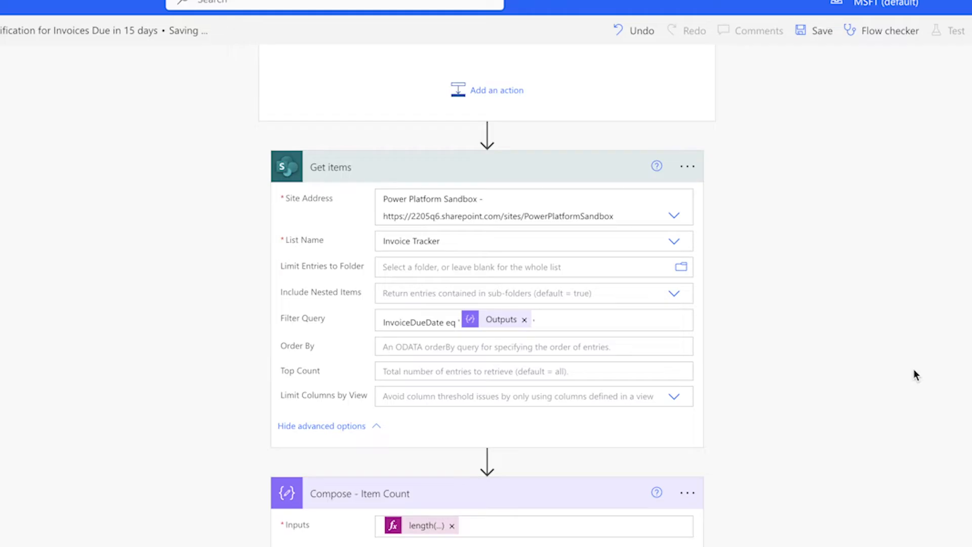
scroll(913, 374, "down", 2)
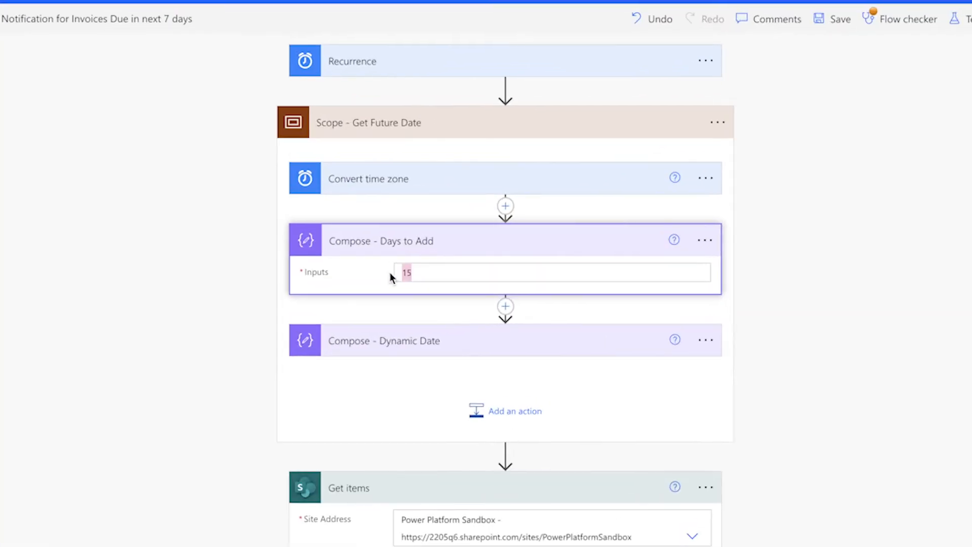
Set the Compose - Days to Add input to 7 in the next 7 days flow and collapse Scope - Get Future Date
type("7")
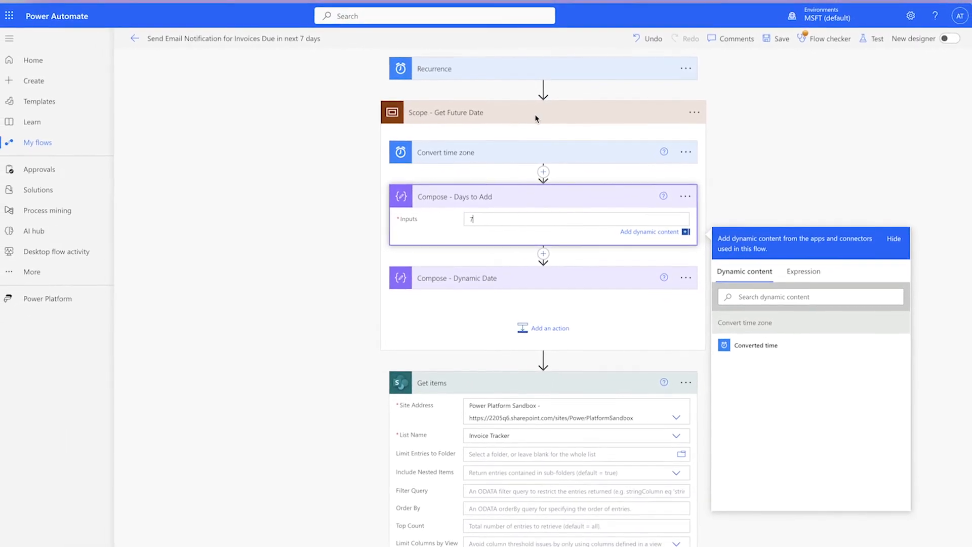
left_click(535, 115)
Begin the Get items Filter Query with InvoiceDueDate ge and an opening single quote
left_click(576, 263)
type("I")
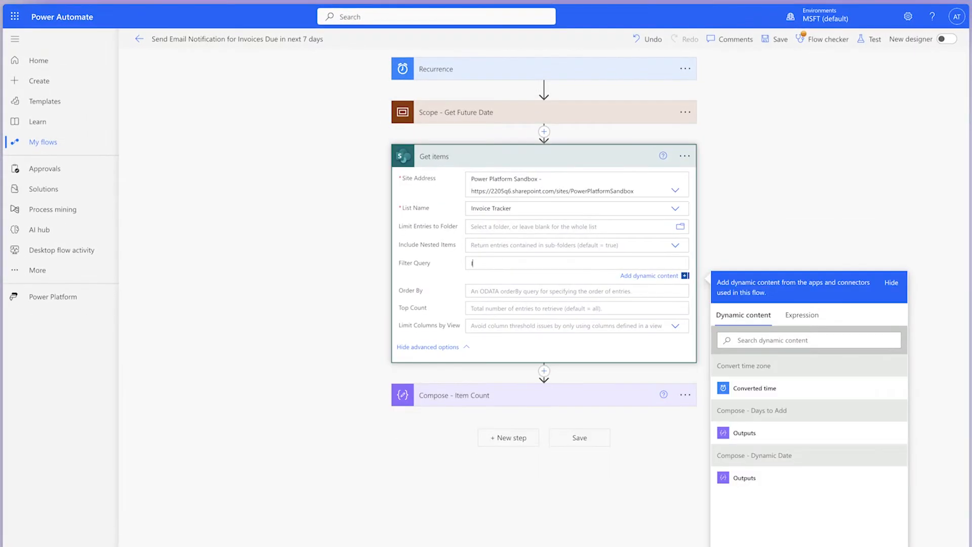
type("nvoiceDueDate g")
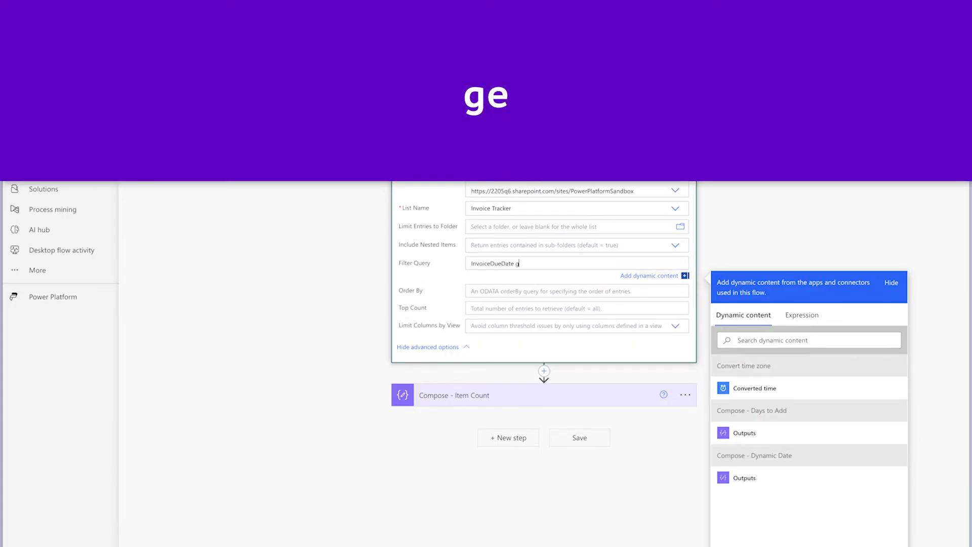
type("e '")
Insert the expression formatDateTime(body('Convert_time_zone'),'yyyy-MM-dd') after the opening quote in the Filter Query
left_click(809, 316)
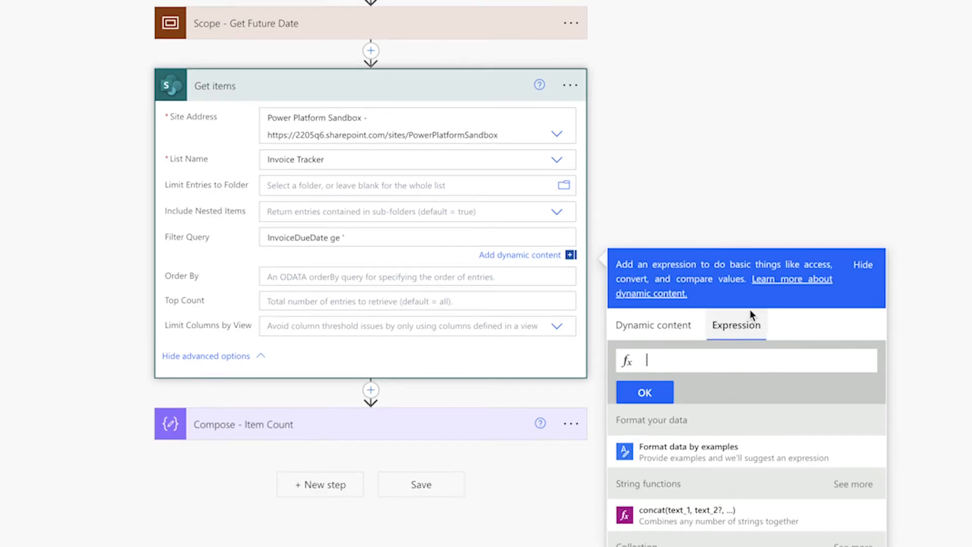
type("form")
key("Tab")
type("(")
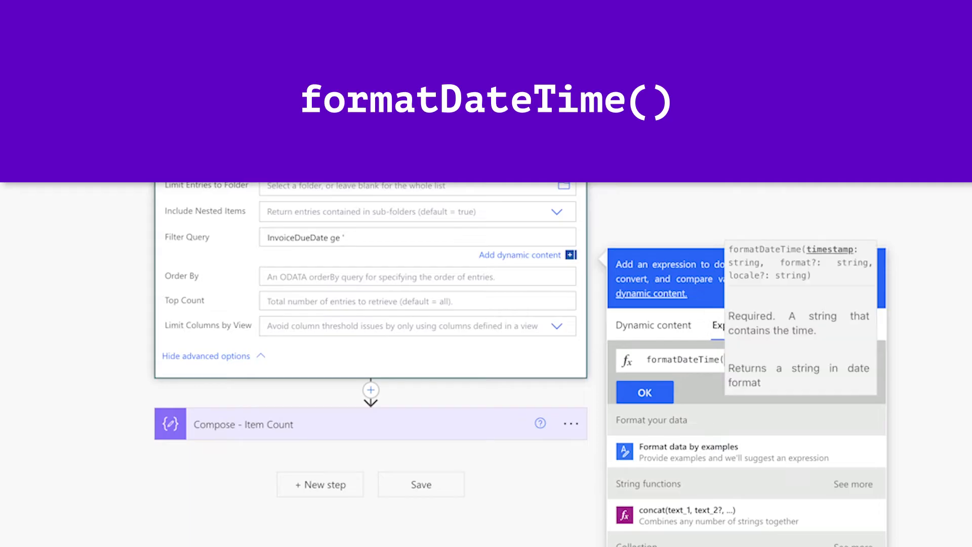
left_click(655, 328)
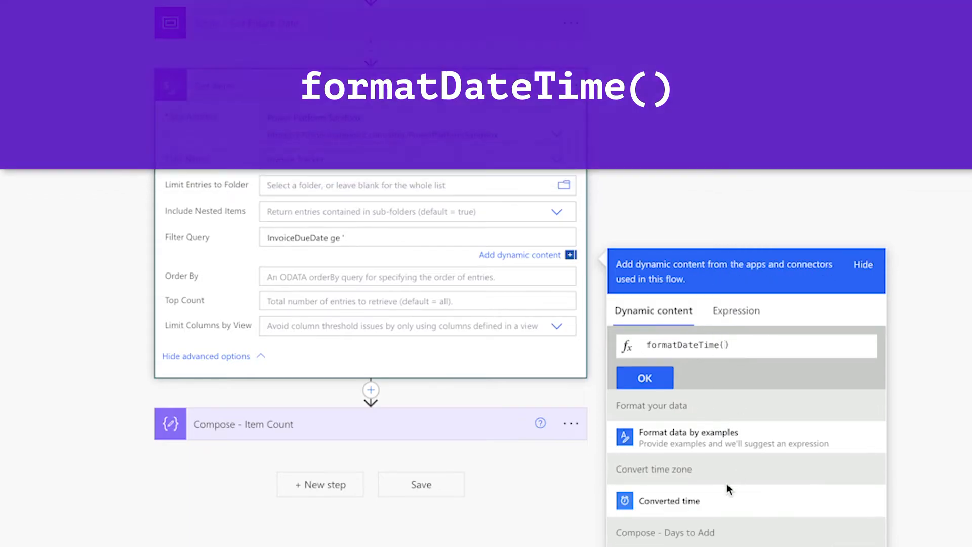
left_click(724, 488)
type(",'")
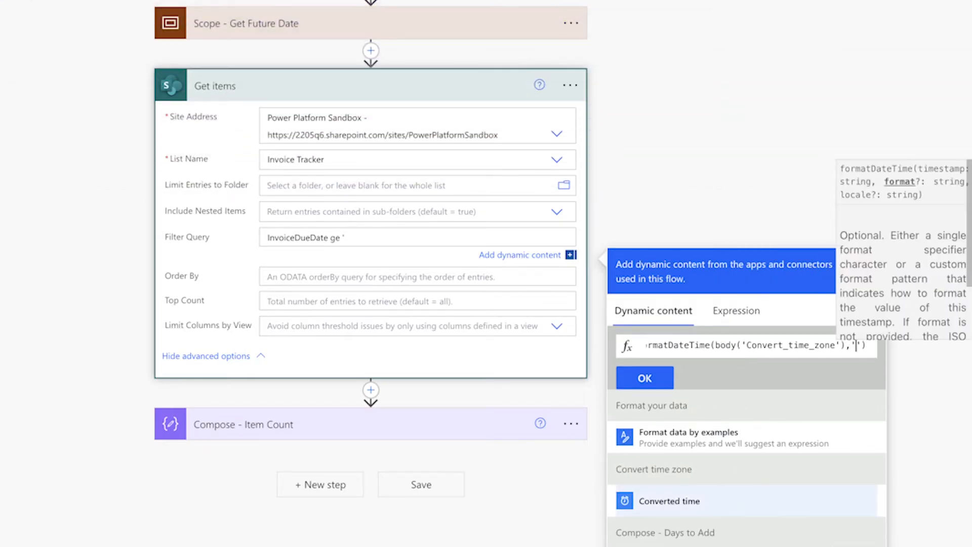
type("yyyy-MM-dd")
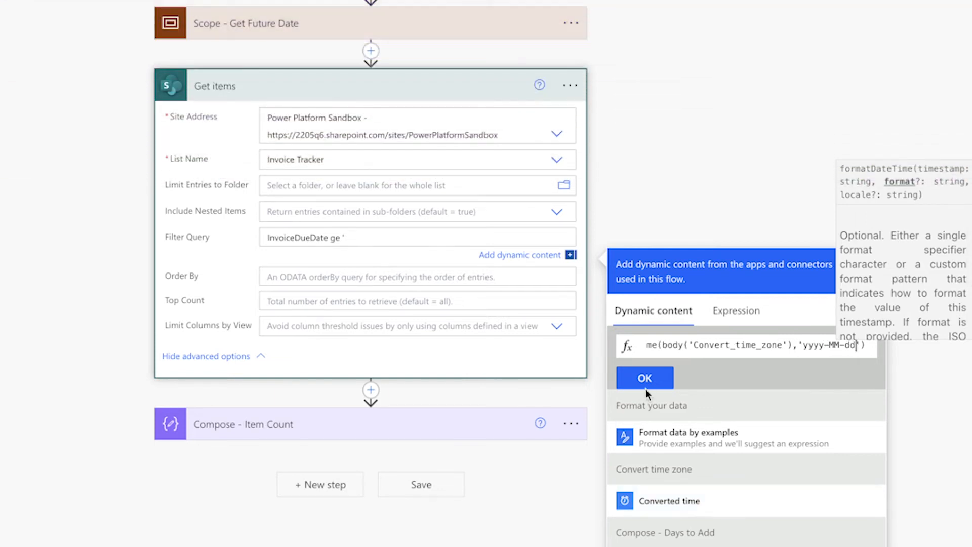
left_click(646, 384)
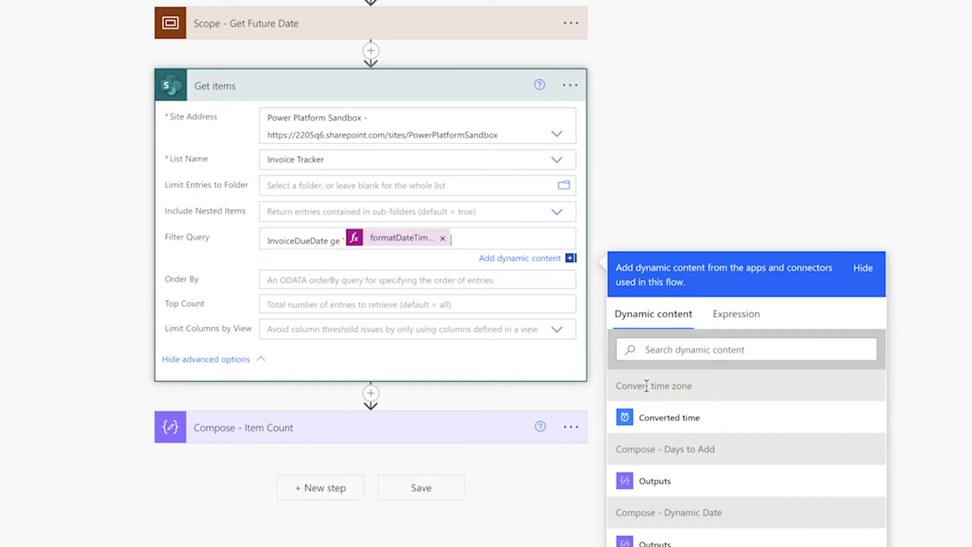
Close the quote and add the condition and InvoiceDueDate lt ' followed by the Compose - Dynamic Date Outputs
type("' and InvoiceDueDate")
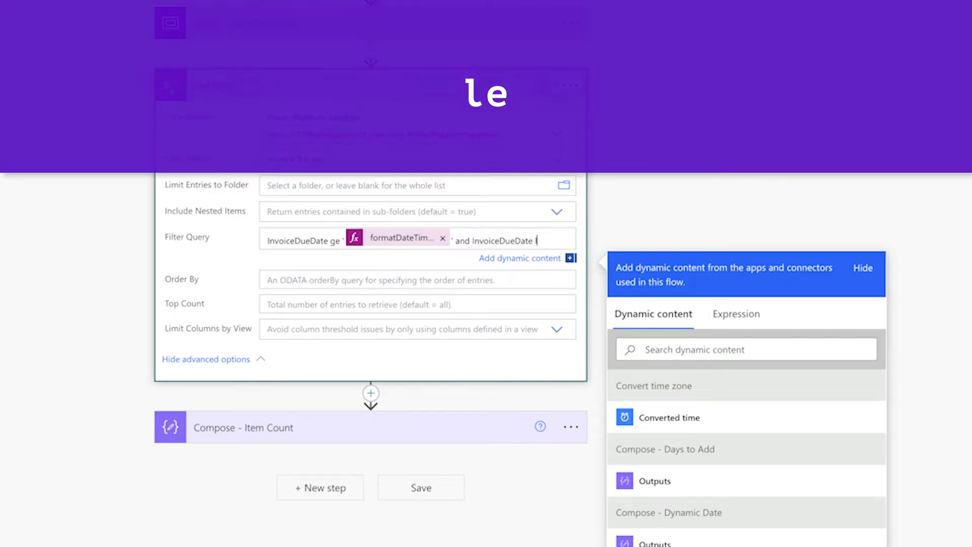
type(" lt")
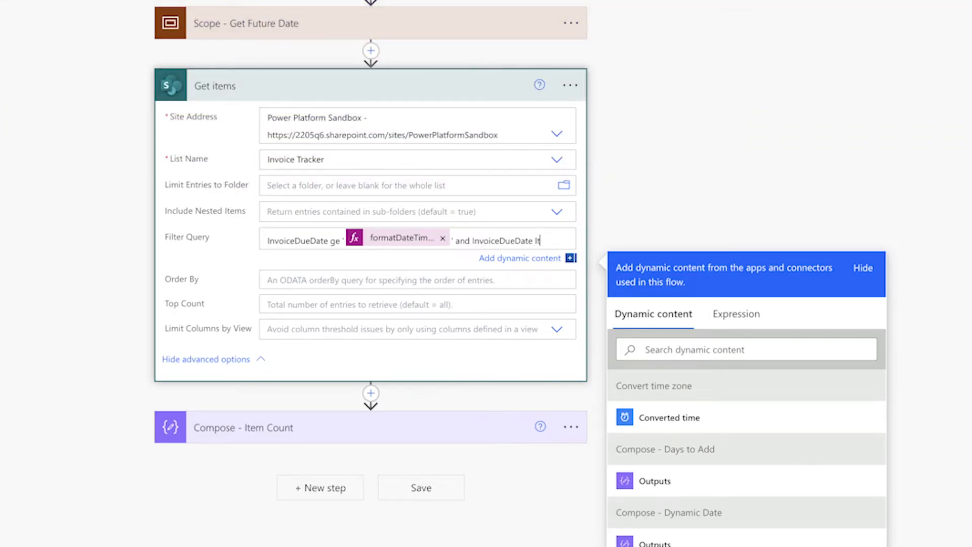
left_click(721, 541)
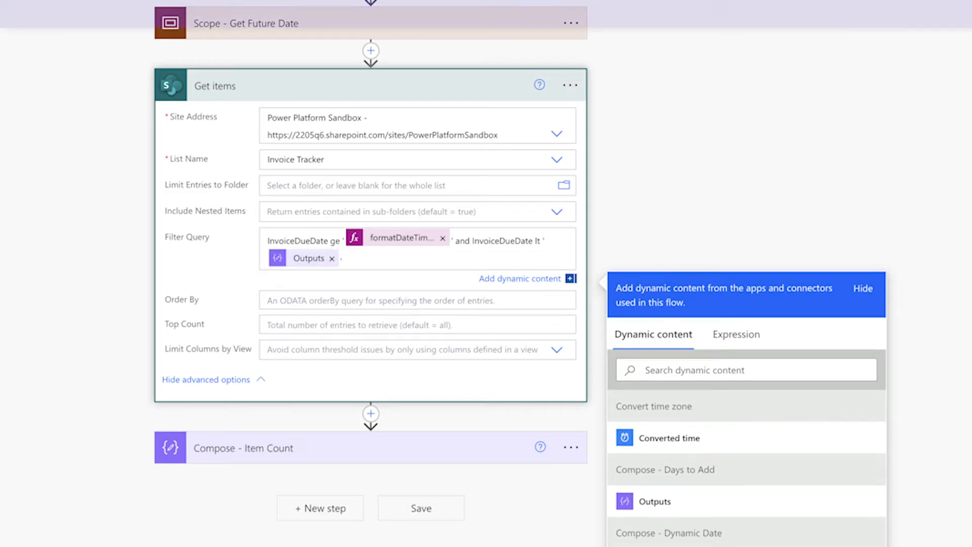
Close the quote around the Outputs and append and Status eq 'Sent for Payment' to the Filter Query
type("' and")
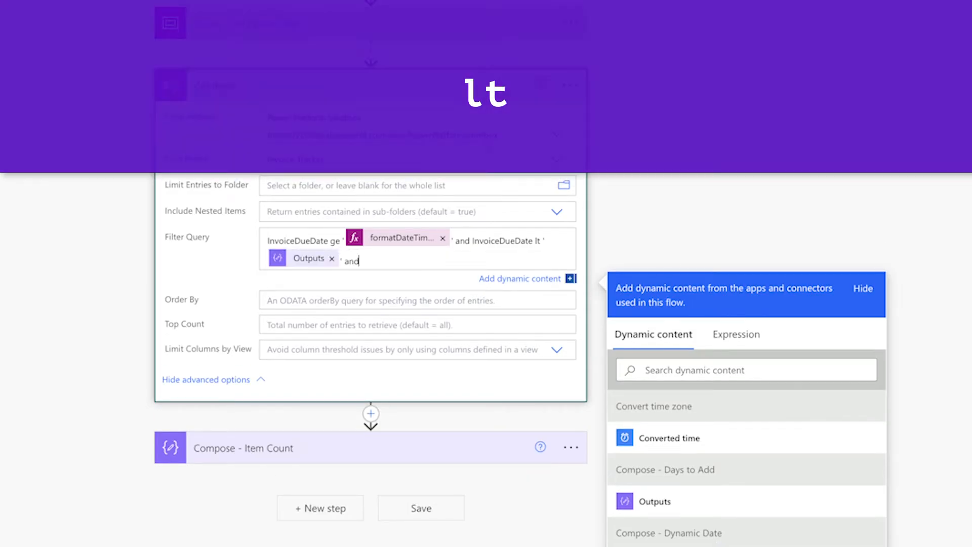
type(" Status eq '")
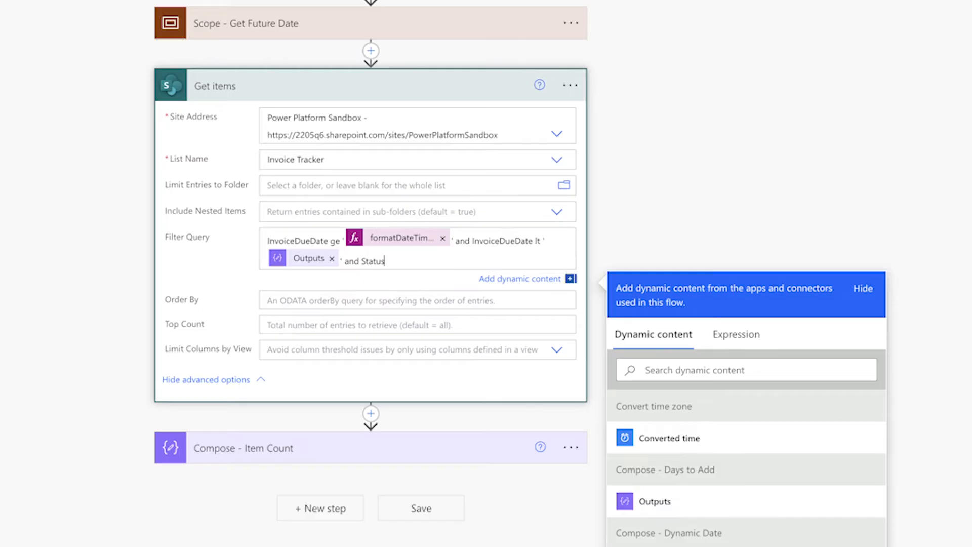
type("Sent for Payment'")
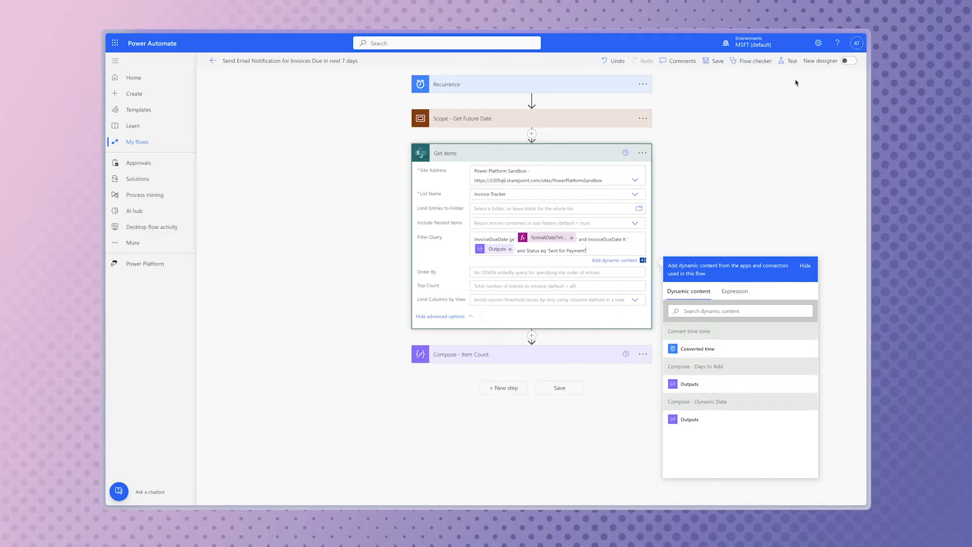
Save the flow and start a manual test run
left_click(791, 61)
left_click(729, 84)
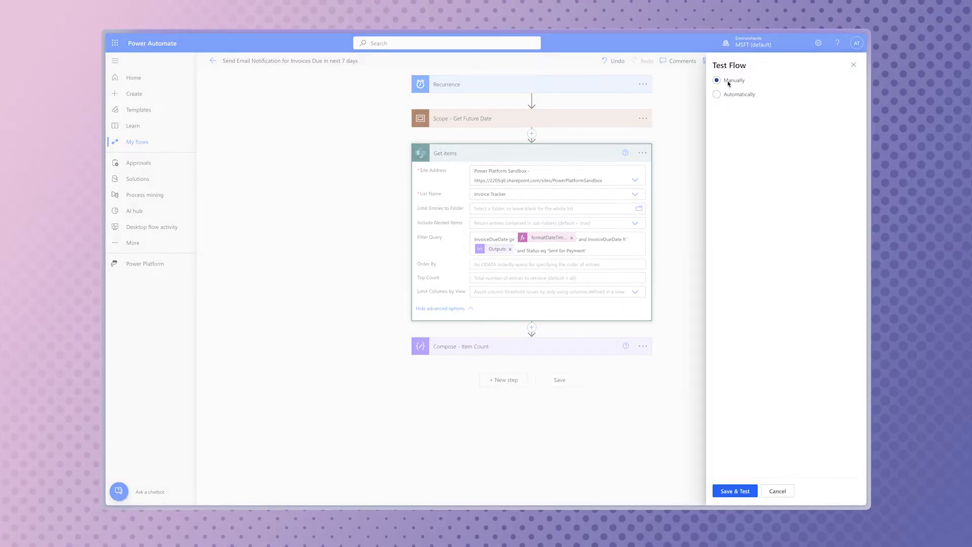
left_click(747, 490)
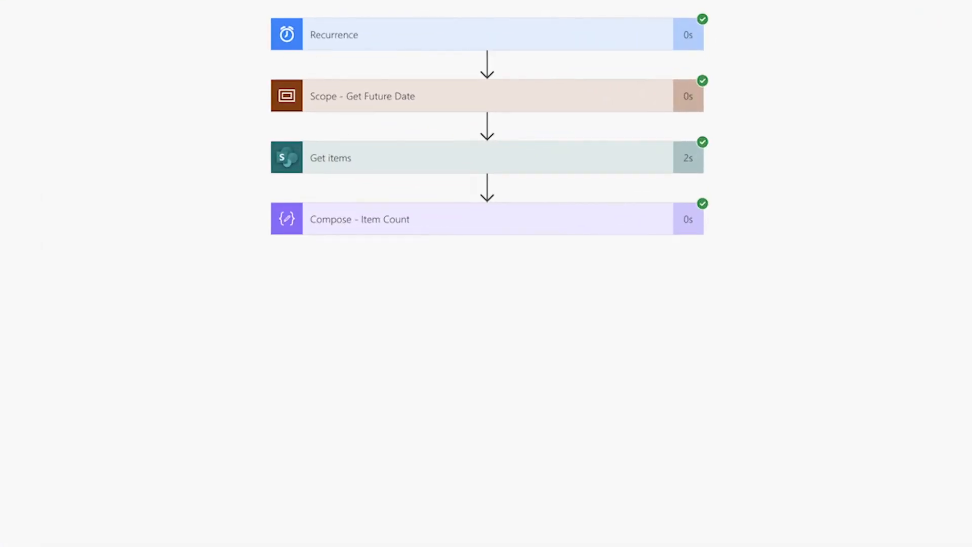
Inspect the run results of Compose - Item Count and the full resolved Filter Query of Get items
left_click(582, 228)
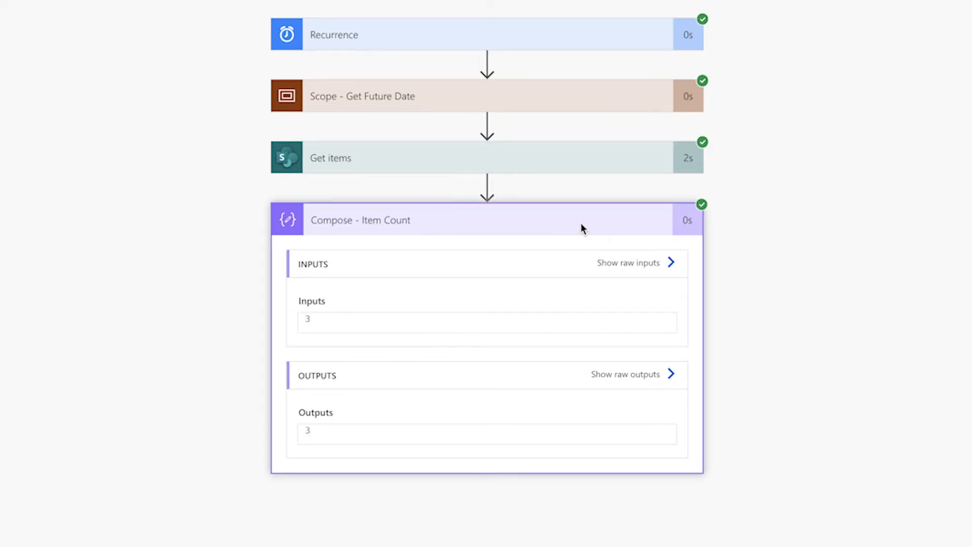
left_click(574, 163)
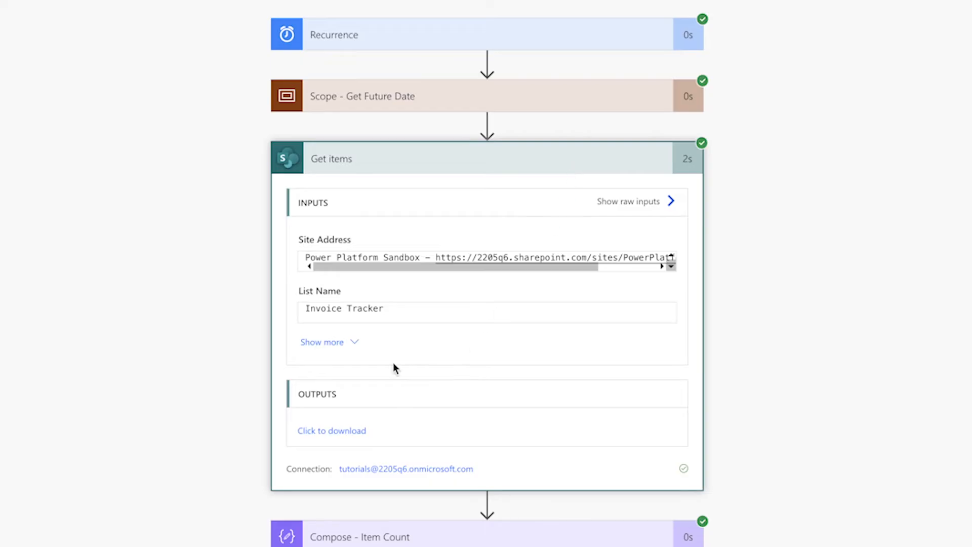
left_click(339, 342)
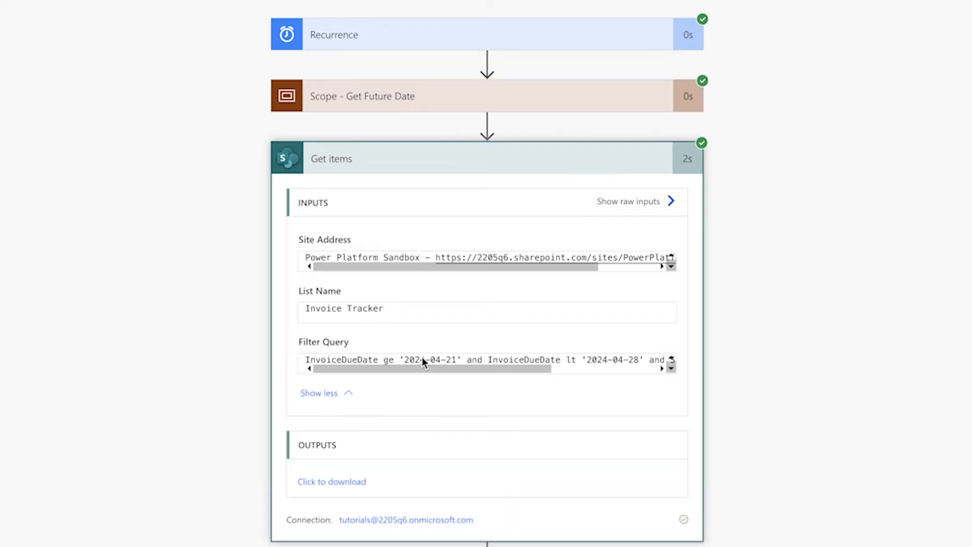
scroll(436, 358, "right", 5)
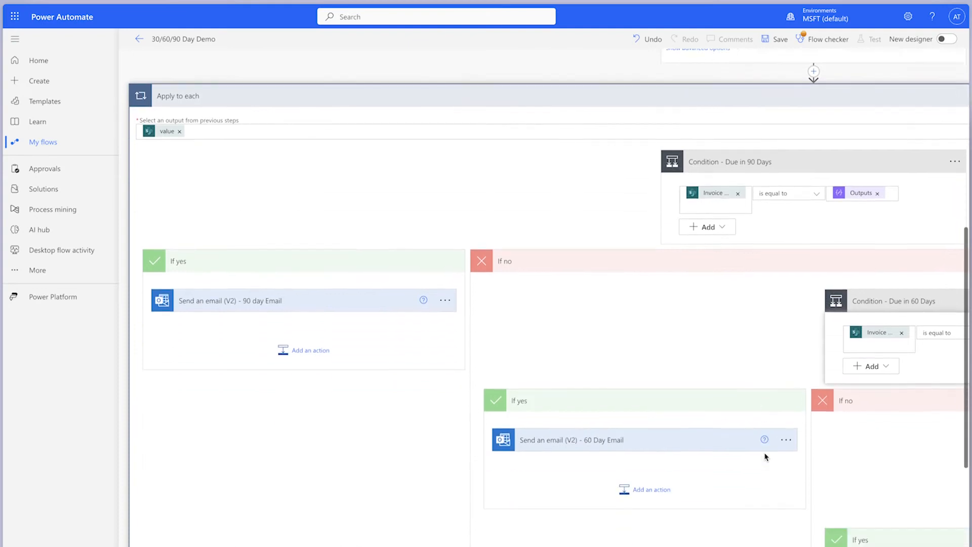
Examine the nested 90, 60 and 30 day conditions in the 30/60/90 Day Demo flow
scroll(764, 455, "down", 1)
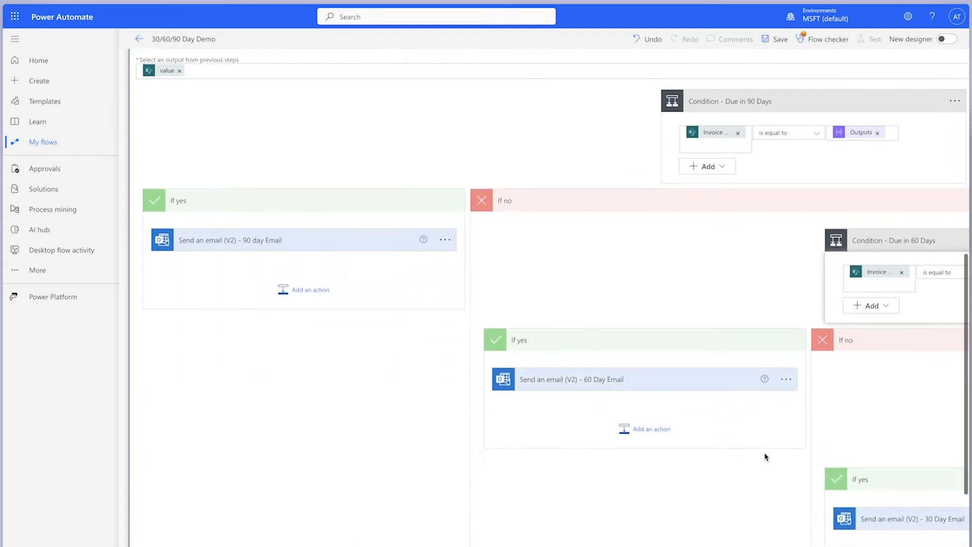
scroll(764, 455, "right", 3)
scroll(764, 456, "right", 5)
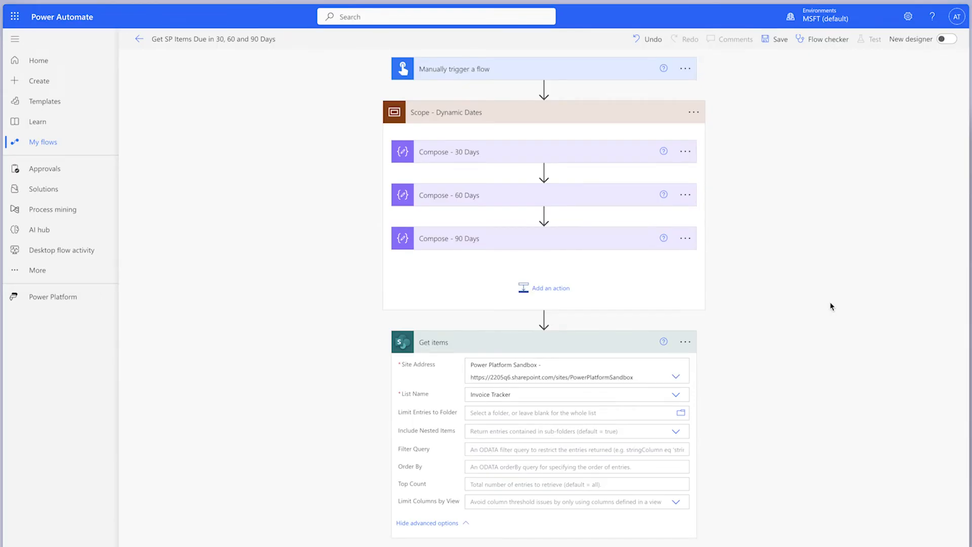
Expand Compose - 30 Days, 60 Days and 90 Days in Scope - Dynamic Dates to examine their addDays expressions
left_click(542, 152)
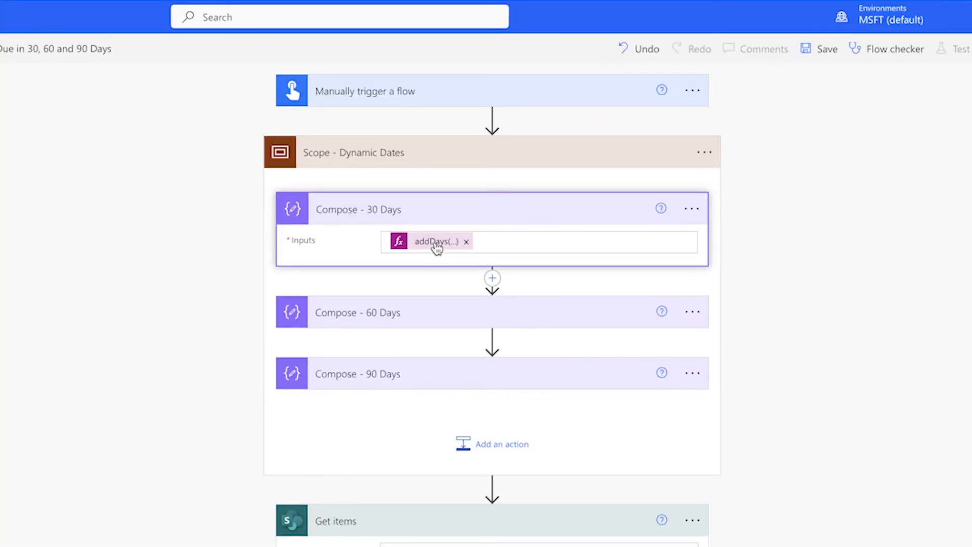
left_click(448, 319)
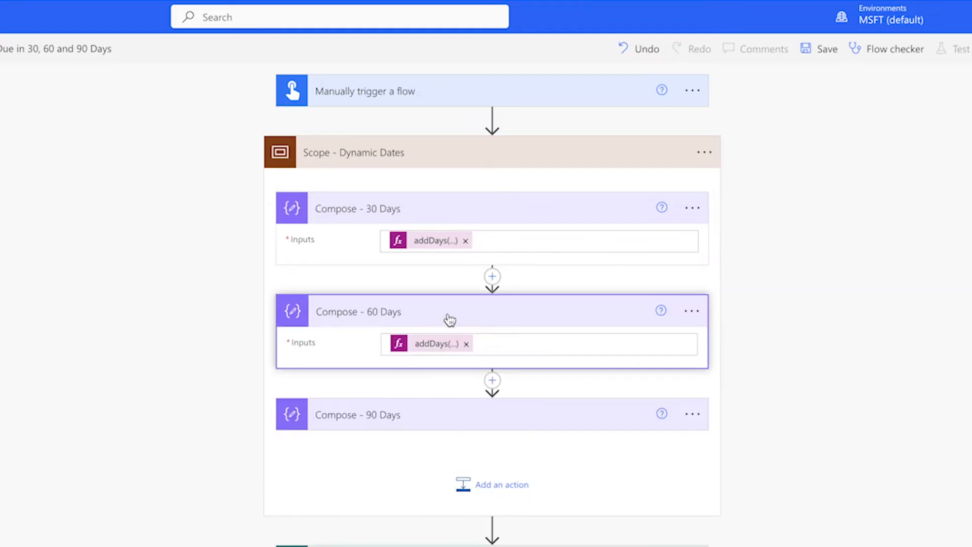
left_click(443, 412)
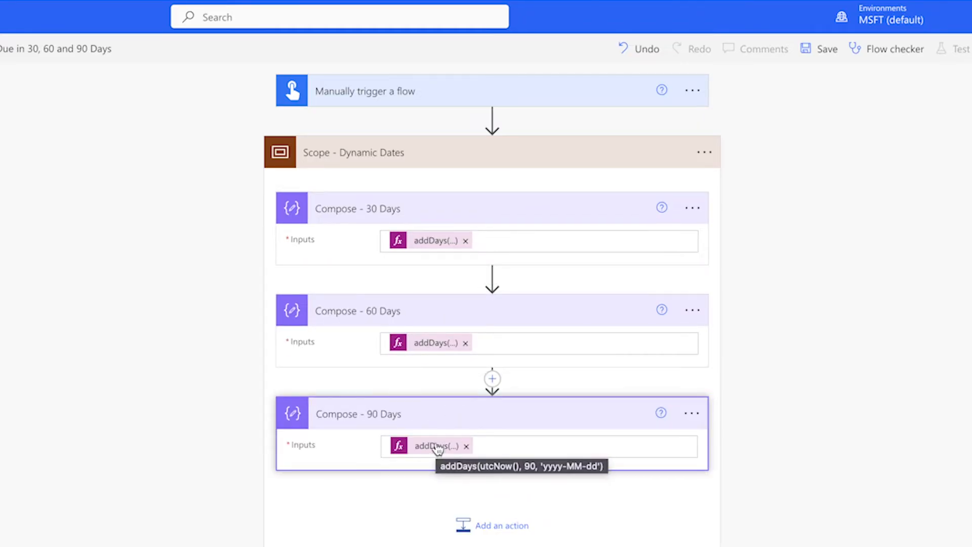
Begin the Get items Filter Query with InvoiceStatus eq 'Sent for Payment' and (InvoiceDueDate eq ' followed by the Compose - 30 Days Outputs
scroll(865, 356, "down", 2)
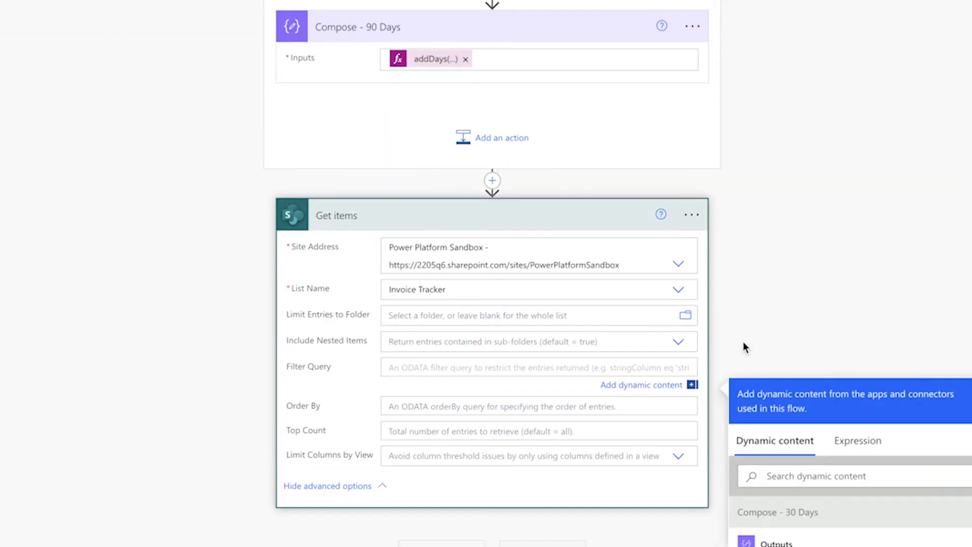
scroll(805, 324, "down", 3)
type("InvoiceSta")
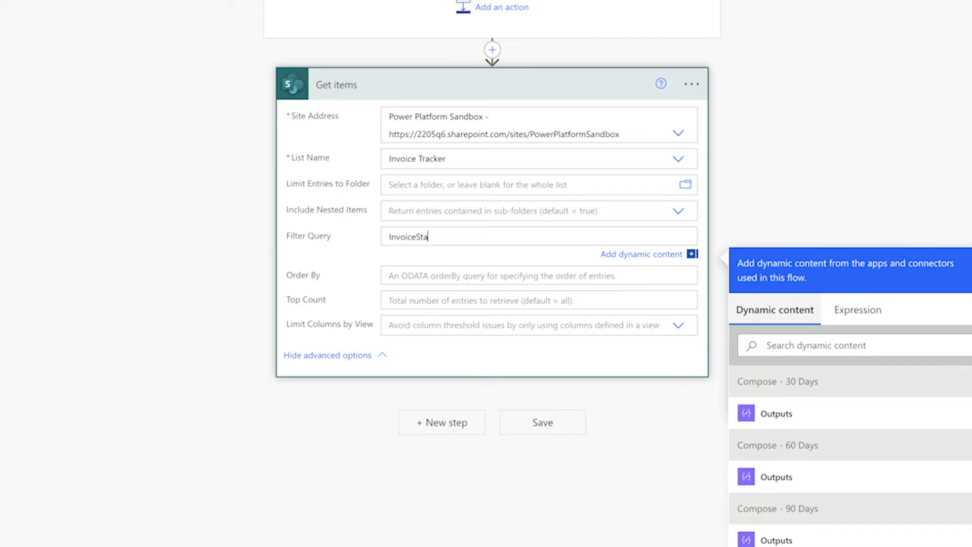
type("tus eq 'Sent for Payment' and (InvoiceDueDate")
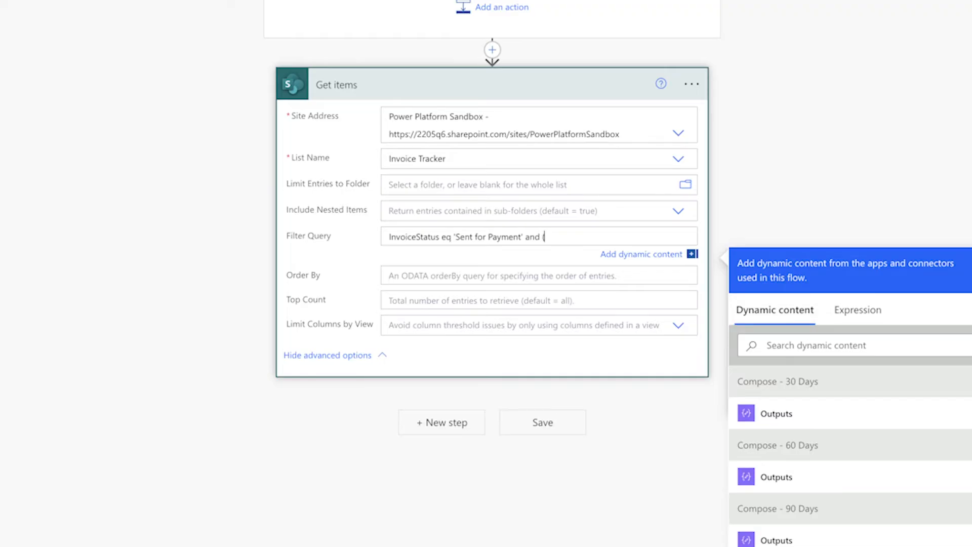
type(" eq '")
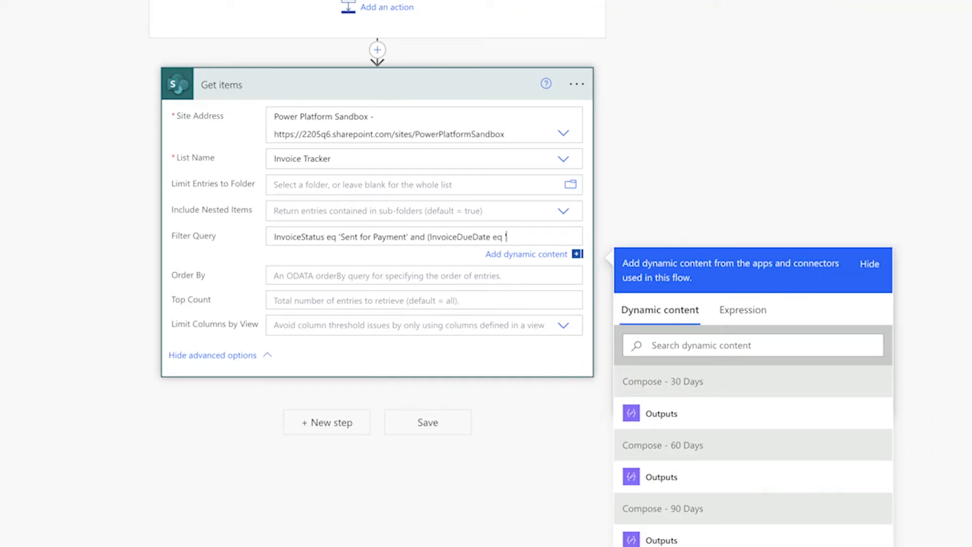
left_click(669, 414)
Close the quote and add the alternative or InvioceDuedate eq ' followed by the Compose - 60 Days Outputs
type("' or")
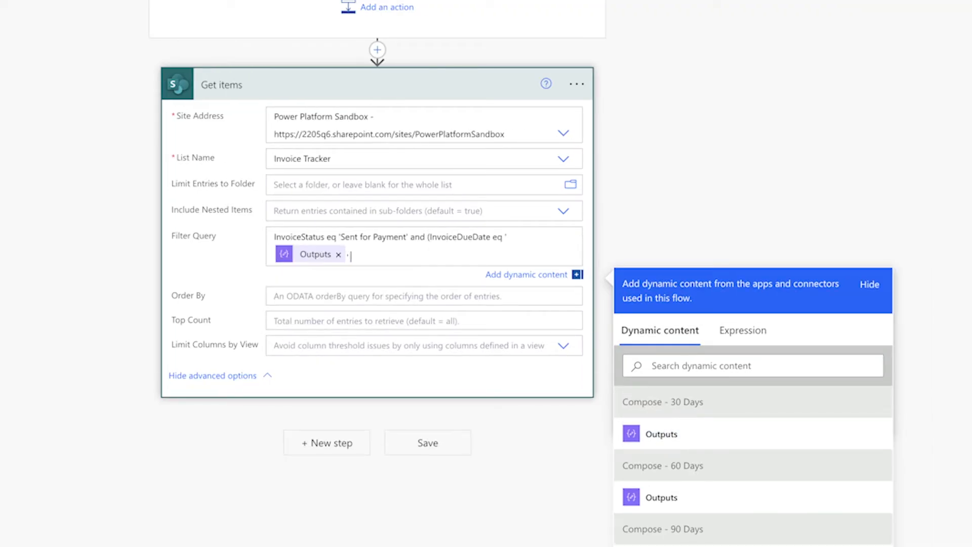
type(" InvioceDuedate eq '")
scroll(729, 439, "down", 1)
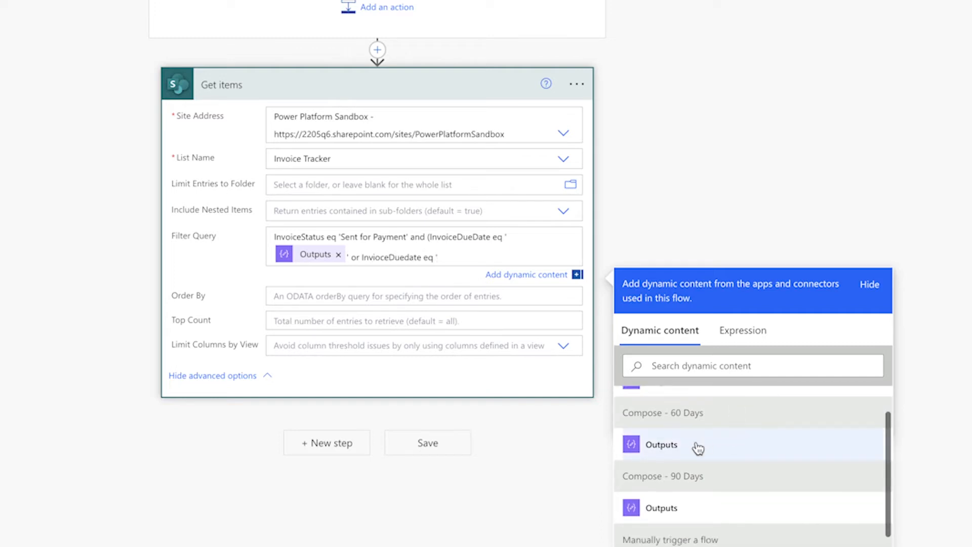
left_click(698, 446)
Close the 60-day quote and add the alternative or InvoiceDueDate eq ' with the quoted Compose - 90 Days Outputs
type("' or InvoiceDueDa")
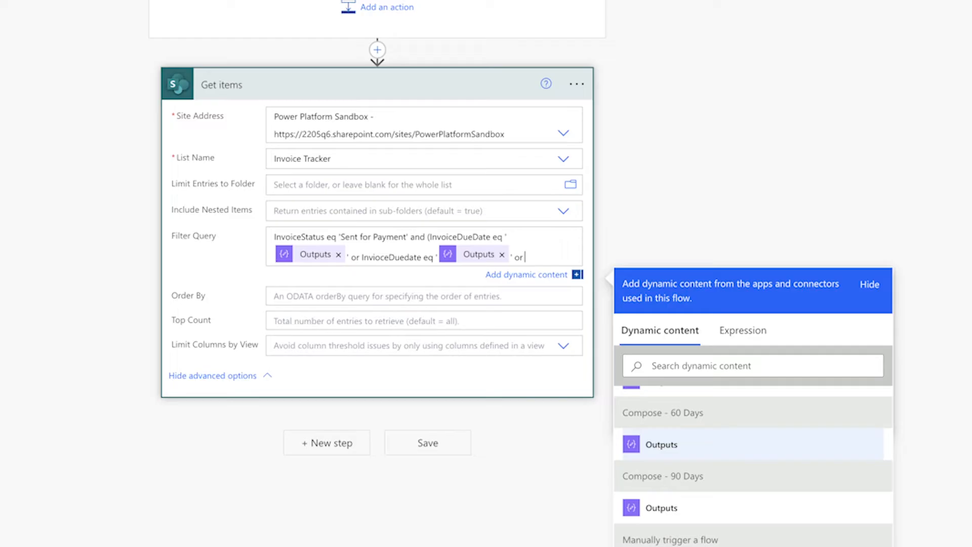
type("te eq '")
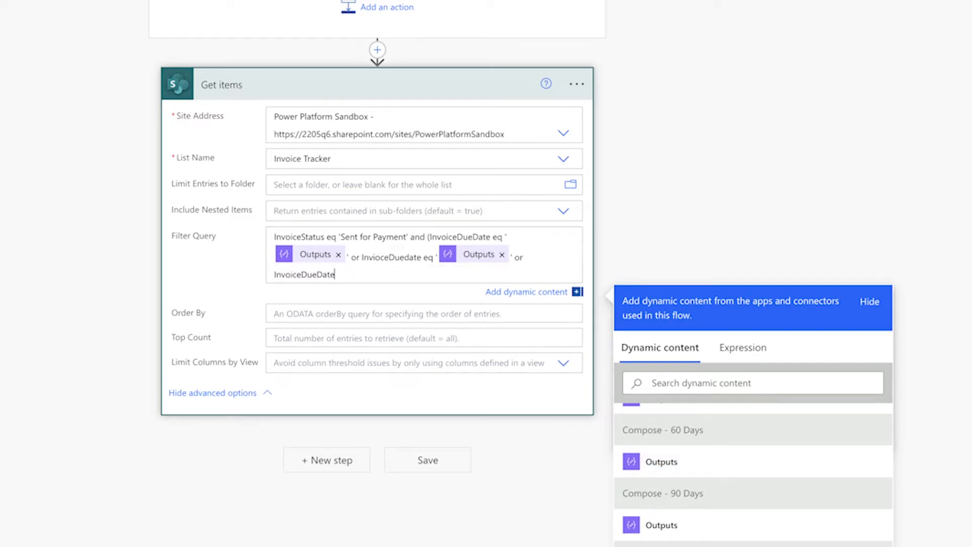
scroll(704, 438, "down", 1)
left_click(686, 463)
type("' Outputs")
Examine the Compose - Item Count, the Condition and the Send an email action in the 30, 60 and 90 Days flow
scroll(686, 462, "down", 3)
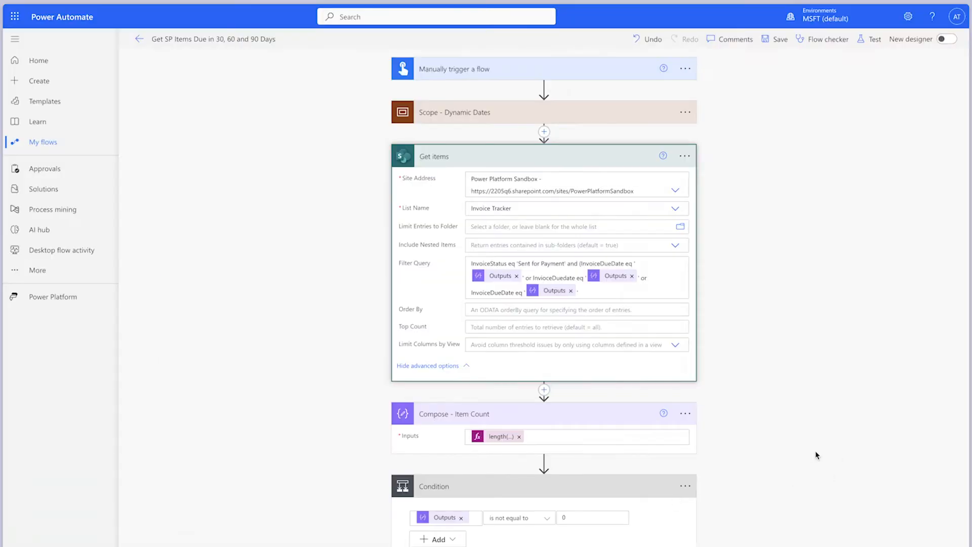
scroll(748, 351, "down", 3)
scroll(808, 456, "down", 2)
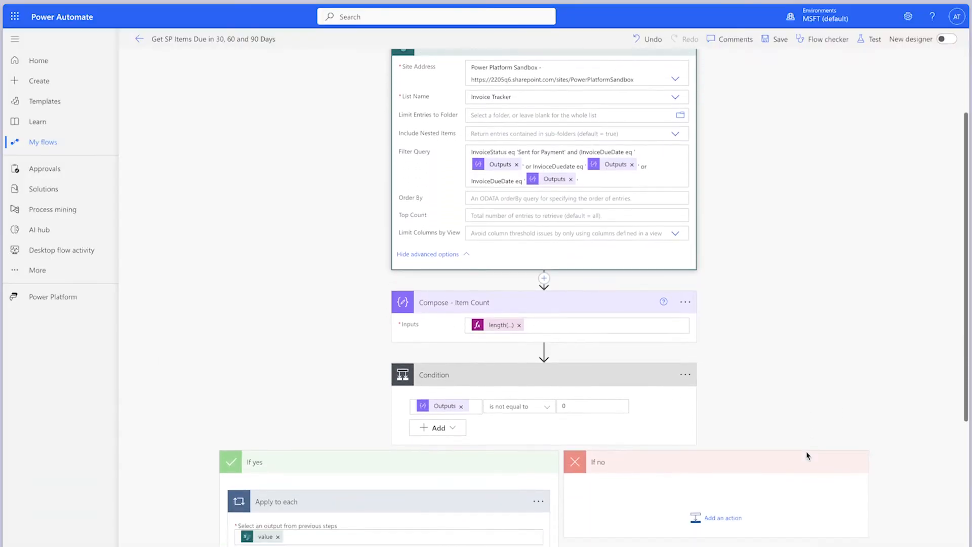
scroll(808, 456, "down", 5)
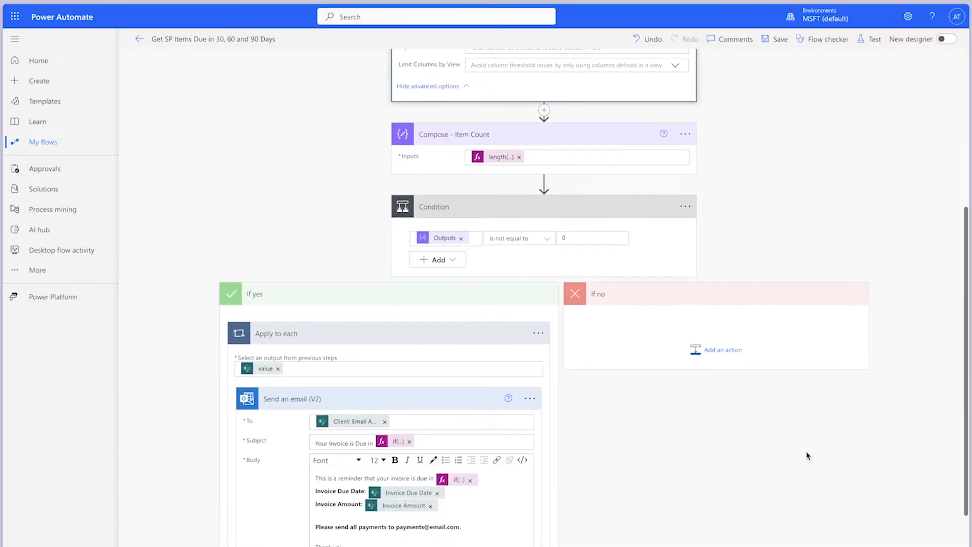
scroll(808, 456, "down", 2)
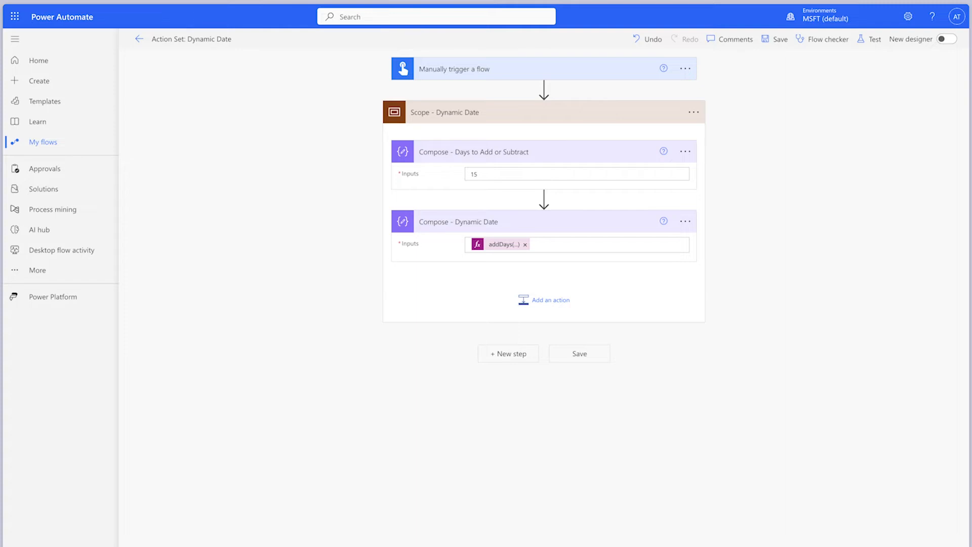
Set Compose - Days to Add or Subtract to -10 and test the flow manually to examine the Compose - Dynamic Date result
left_click(506, 174)
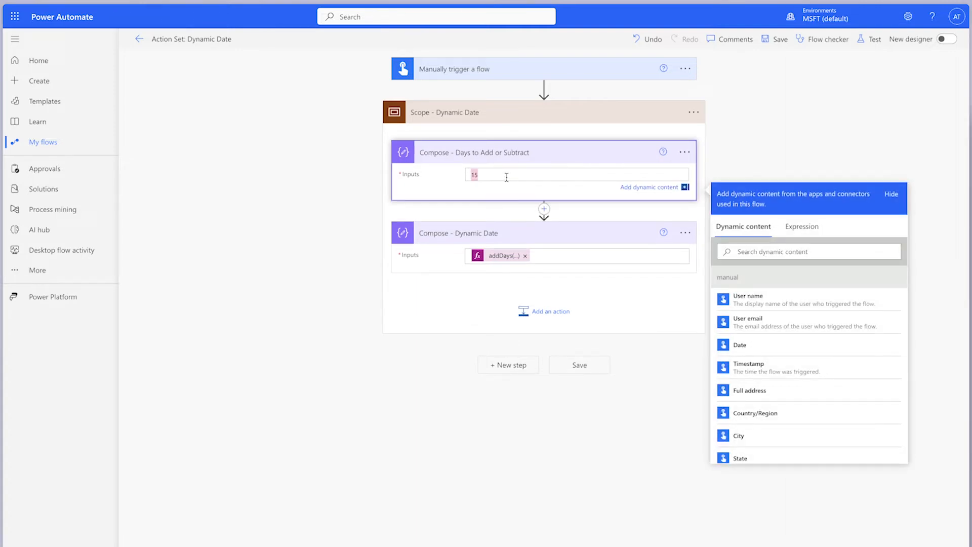
type("-1")
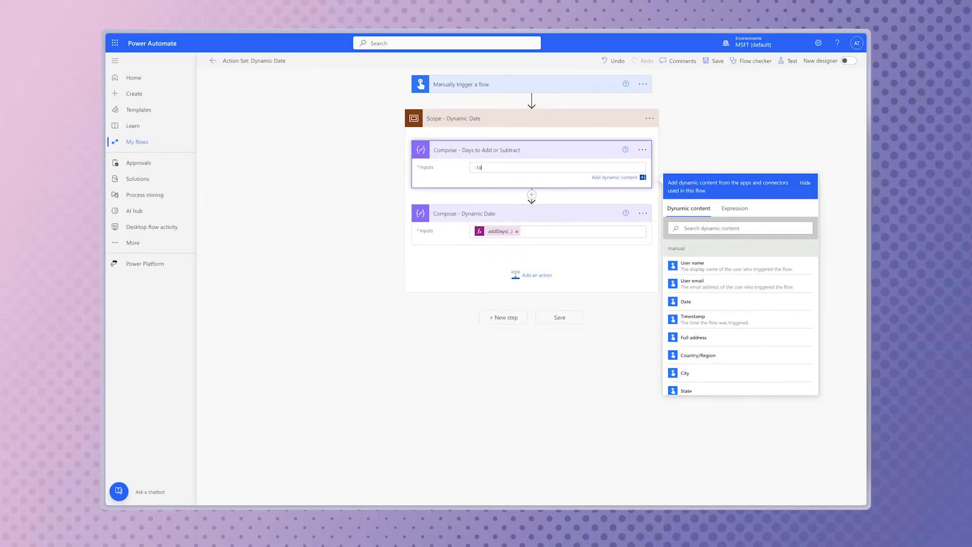
left_click(869, 40)
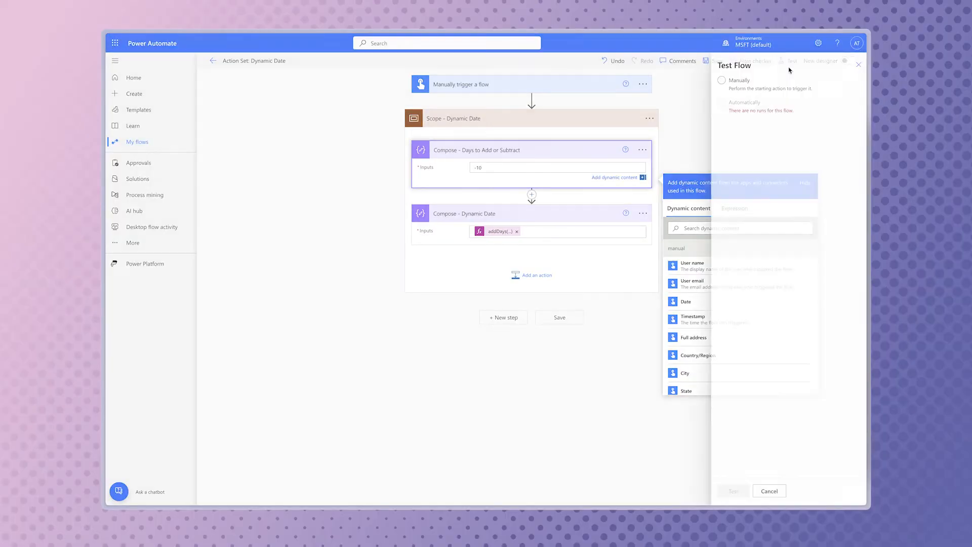
left_click(733, 80)
left_click(729, 490)
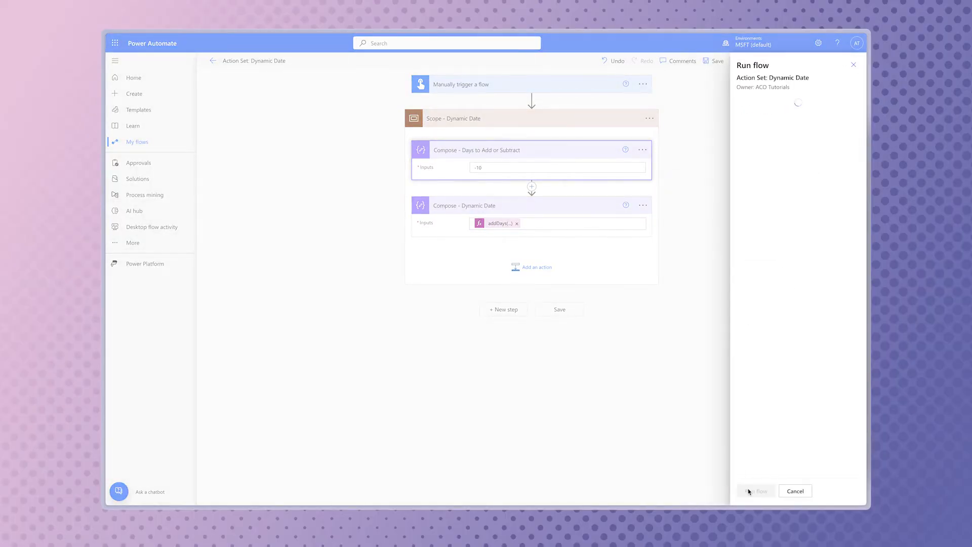
left_click(752, 490)
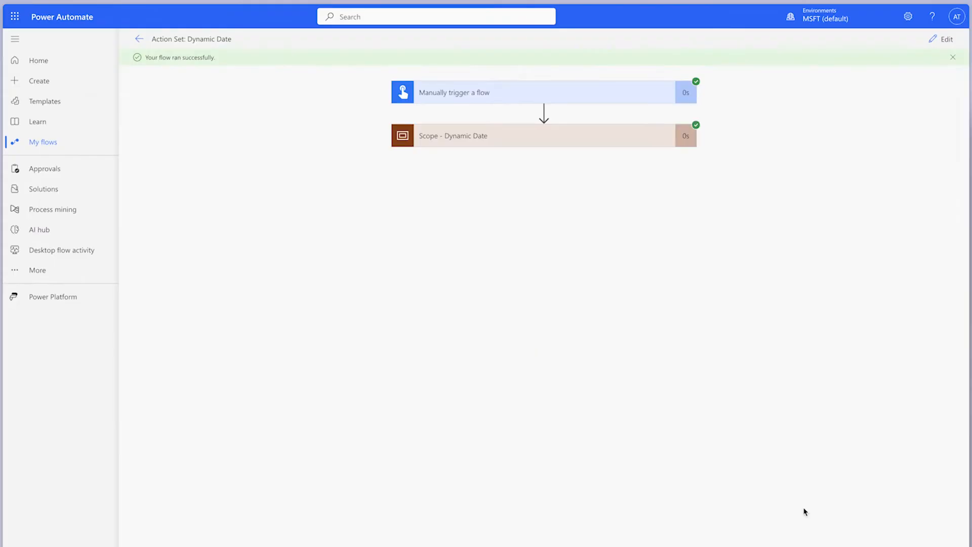
left_click(599, 143)
left_click(570, 213)
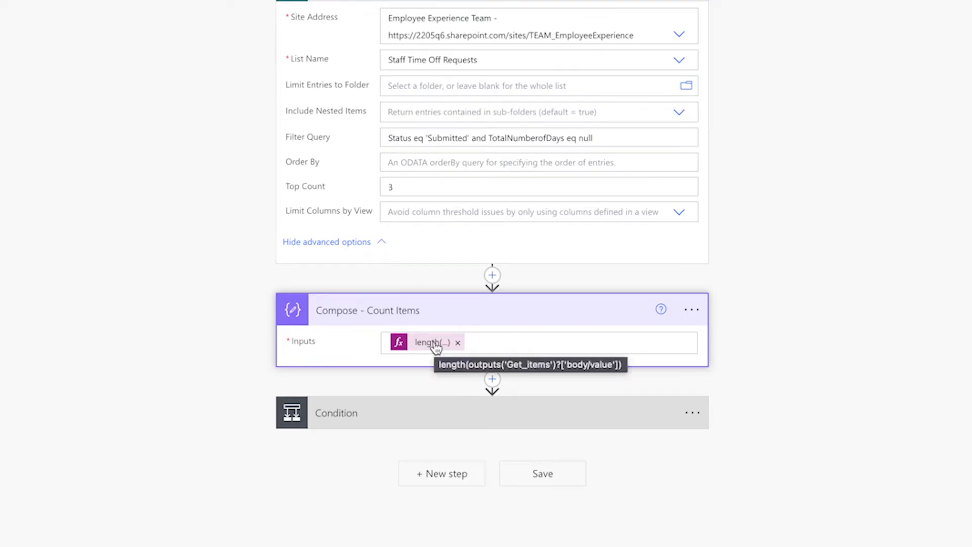
Add an Apply to each action to the Condition's If yes branch and loop over the Get items value
left_click(566, 418)
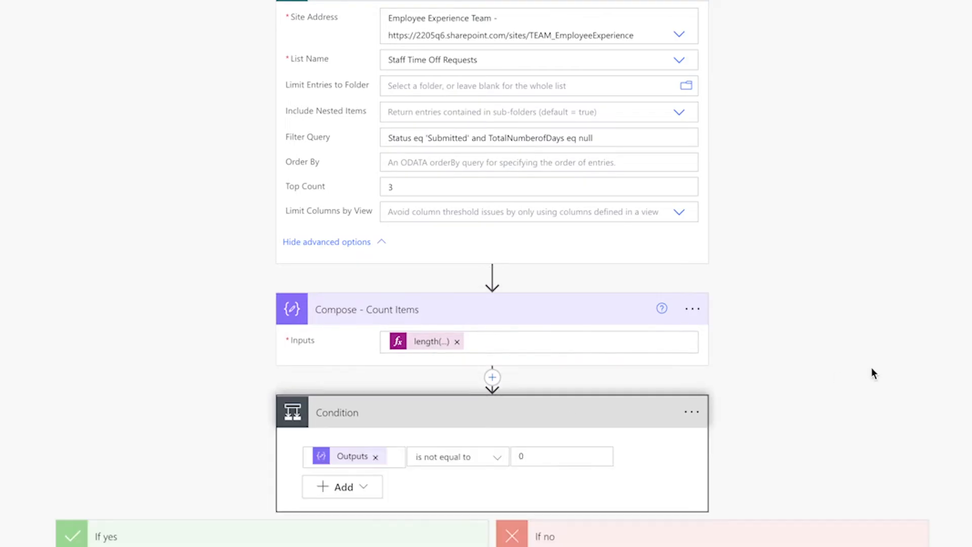
scroll(872, 266, "down", 2)
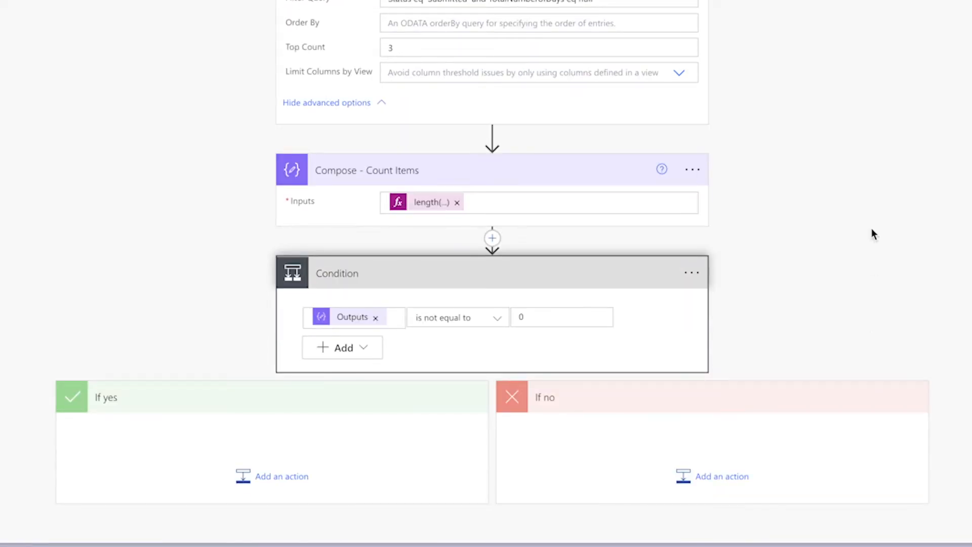
left_click(260, 473)
type("apply")
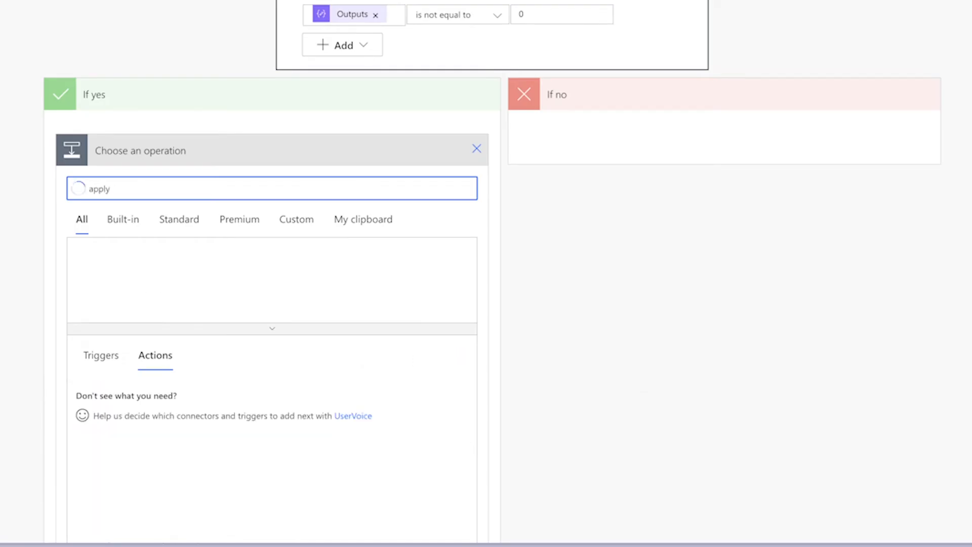
left_click(348, 439)
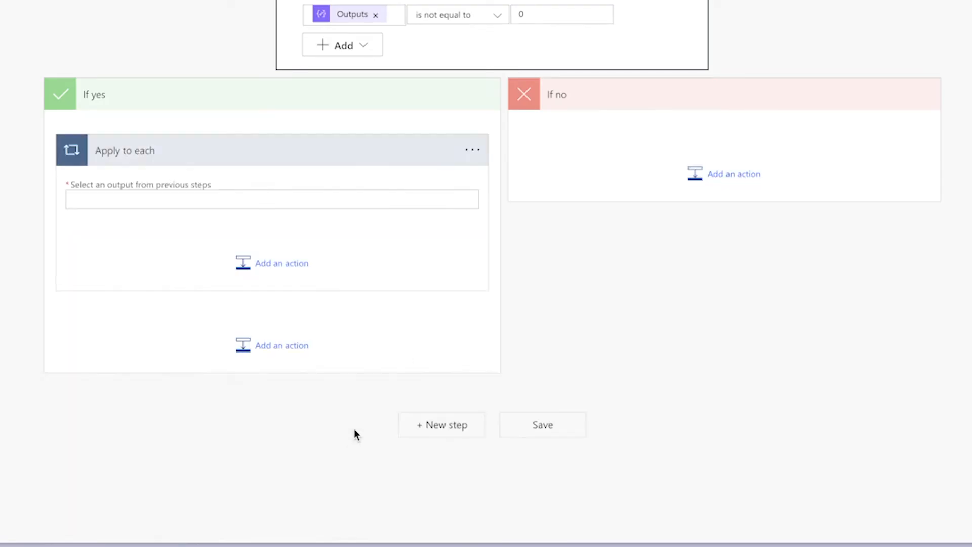
left_click(436, 203)
scroll(755, 248, "down", 1)
left_click(614, 370)
Add a Compose action inside Apply to each and name it Compose - Start Date
left_click(263, 260)
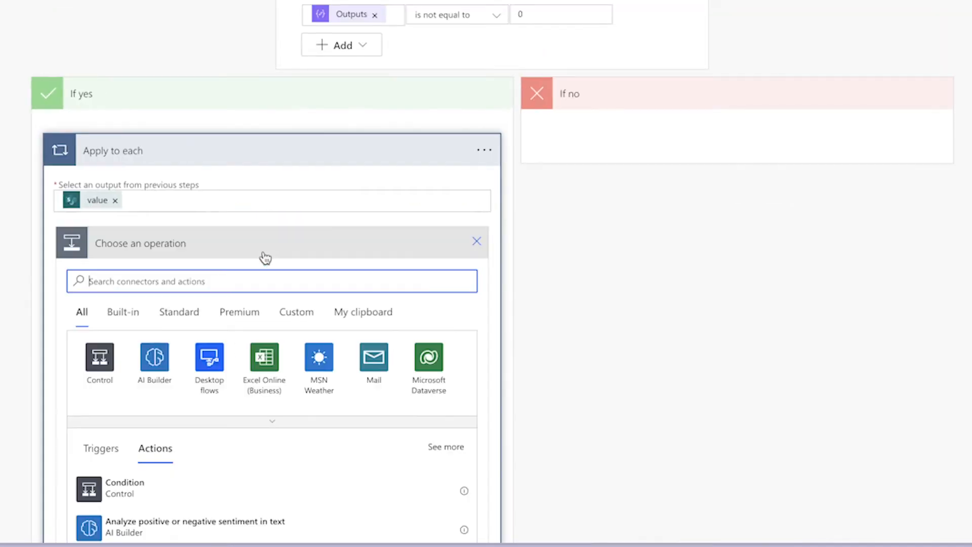
type("Compose")
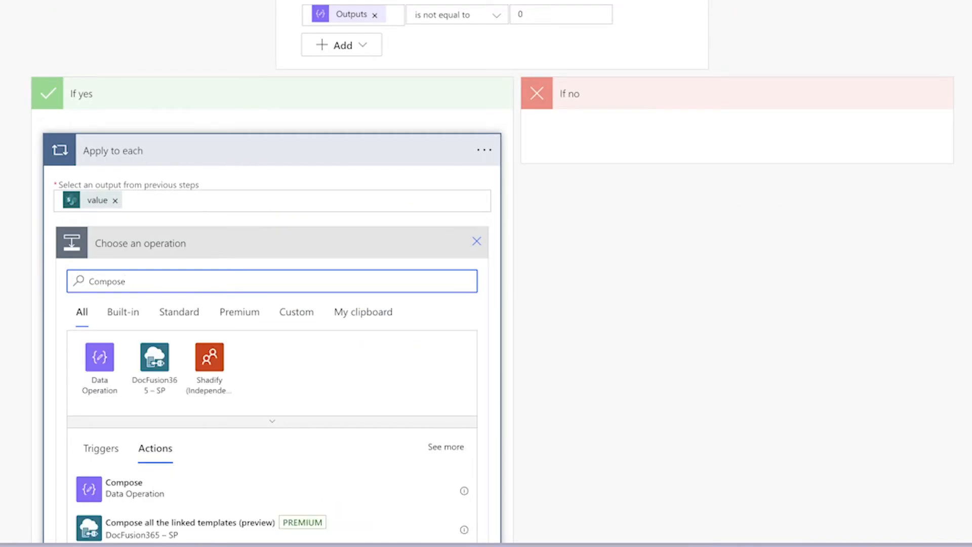
left_click(125, 482)
left_click(480, 249)
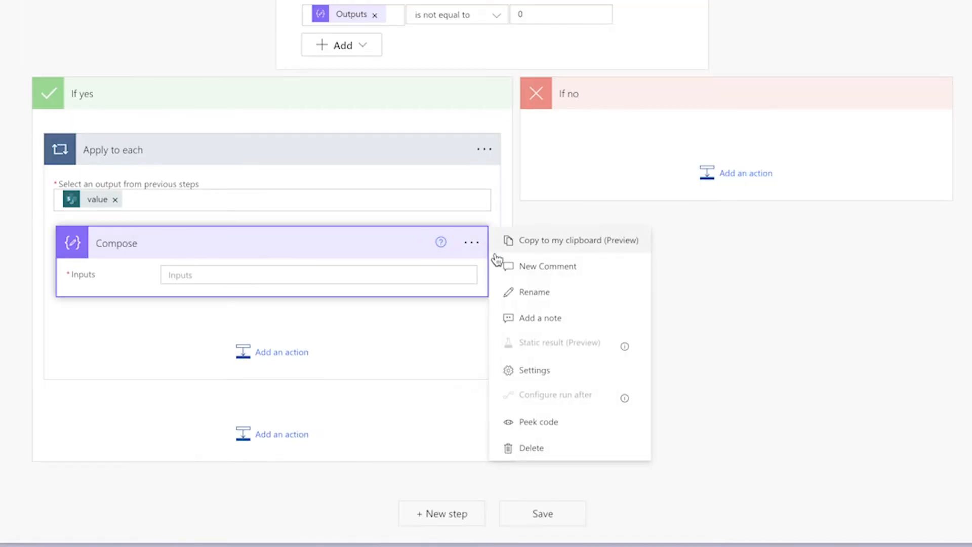
left_click(525, 289)
type("- Start Date")
Set the input of Compose - Start Date to the Start Date dynamic content from Get items
left_click(358, 275)
left_click(611, 383)
type("start")
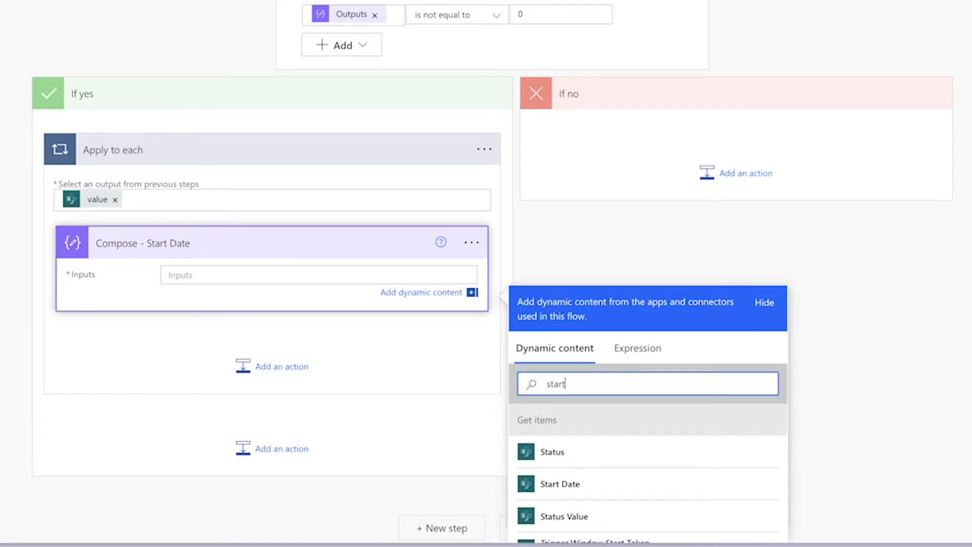
left_click(582, 484)
Add a second Compose action named Compose - End Date and use the End Date dynamic content as its input
left_click(273, 384)
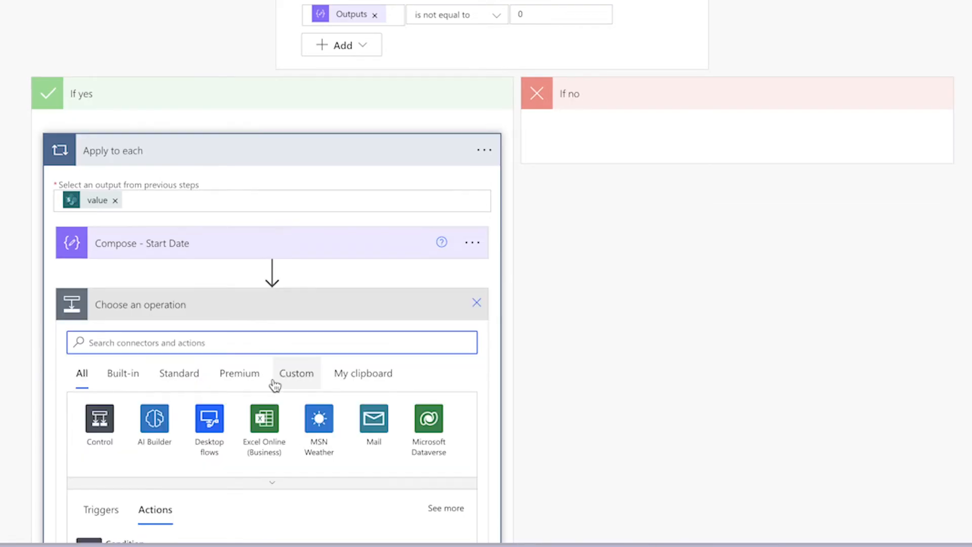
type("Compose")
scroll(275, 386, "down", 7)
left_click(290, 177)
left_click(334, 280)
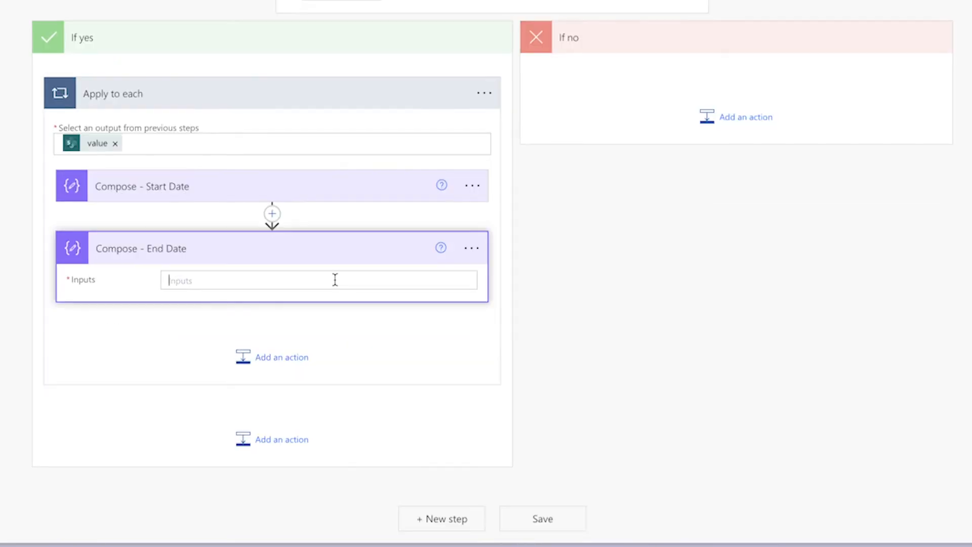
left_click(611, 389)
type("end")
left_click(653, 457)
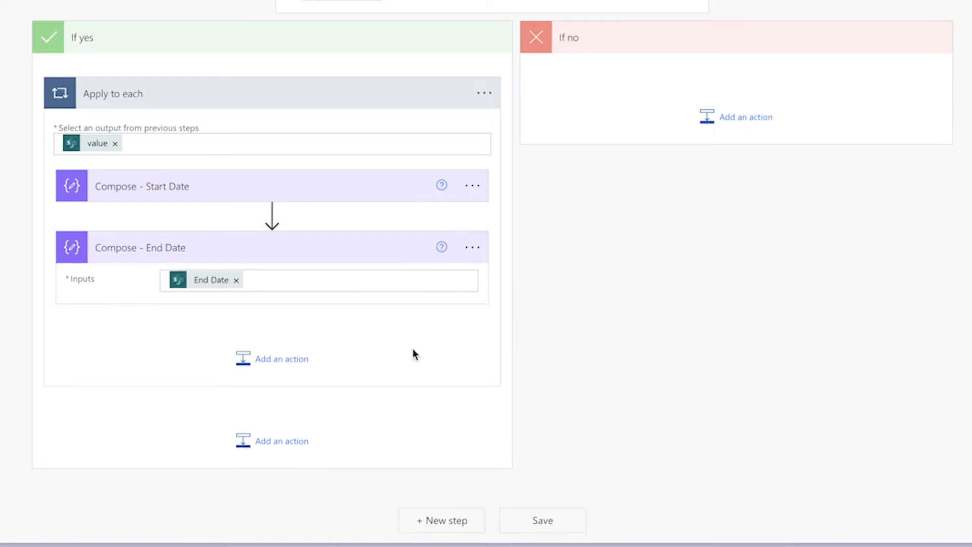
Add a third Compose action named Compose - Staff Name and use Staff Name DisplayName as its input
left_click(307, 353)
type("Compose")
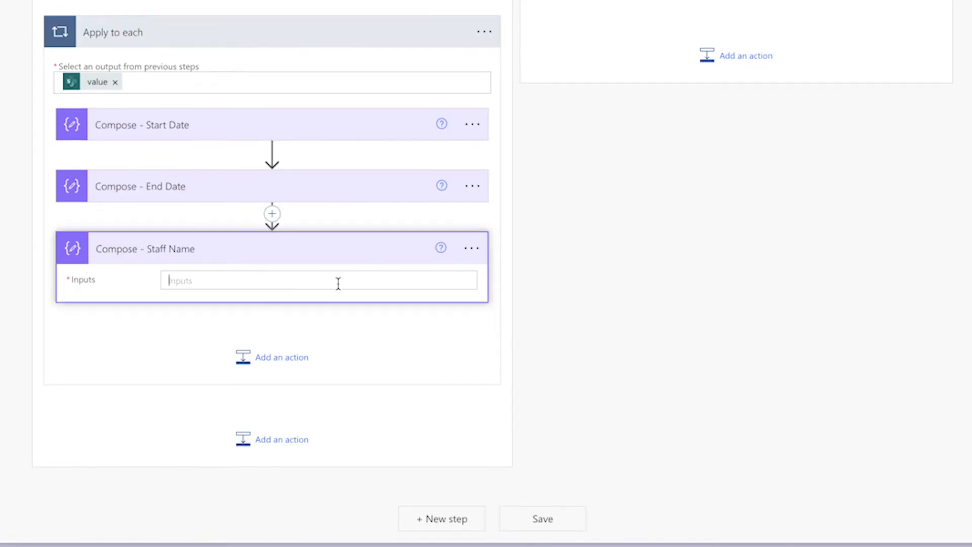
left_click(336, 281)
left_click(584, 388)
type("name")
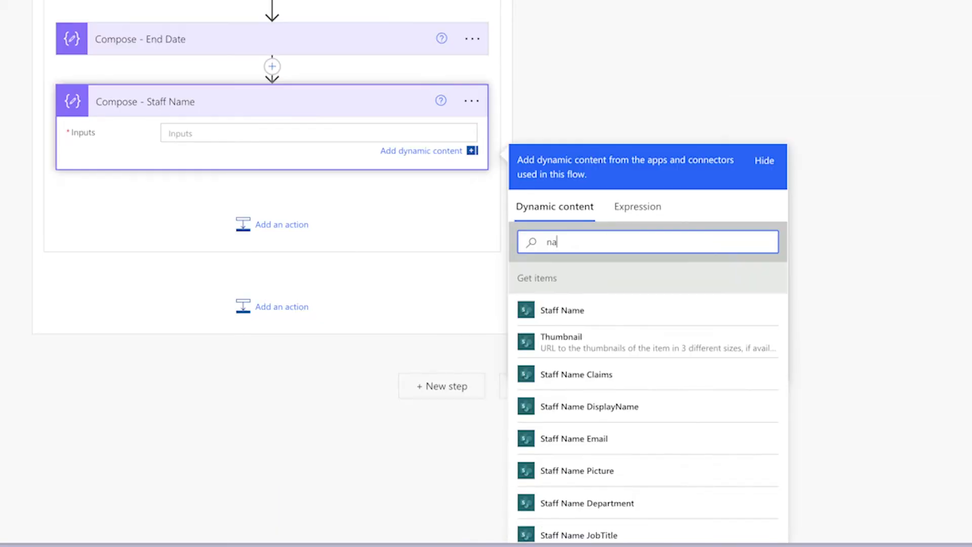
left_click(729, 374)
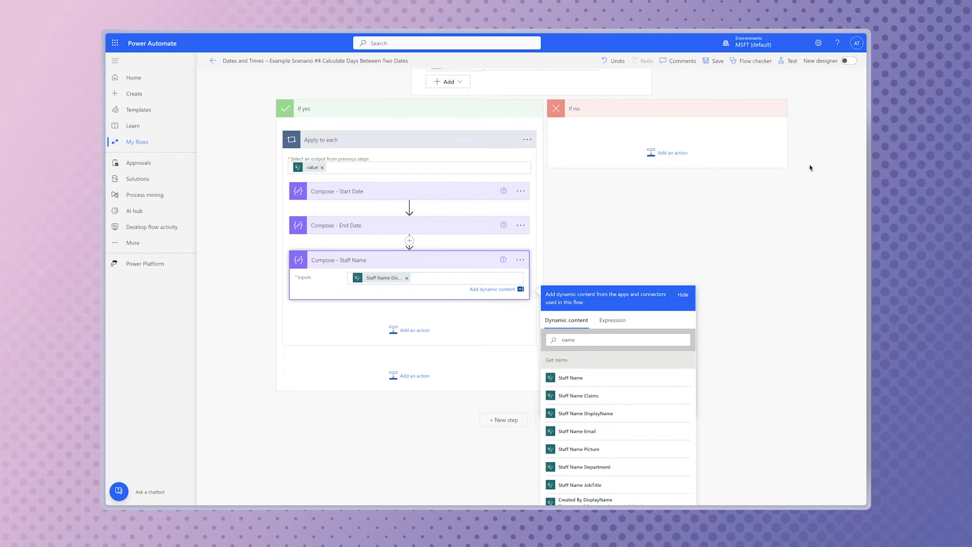
Test the flow and examine the start date, end date and staff name outputs in the Apply to each run results
left_click(790, 61)
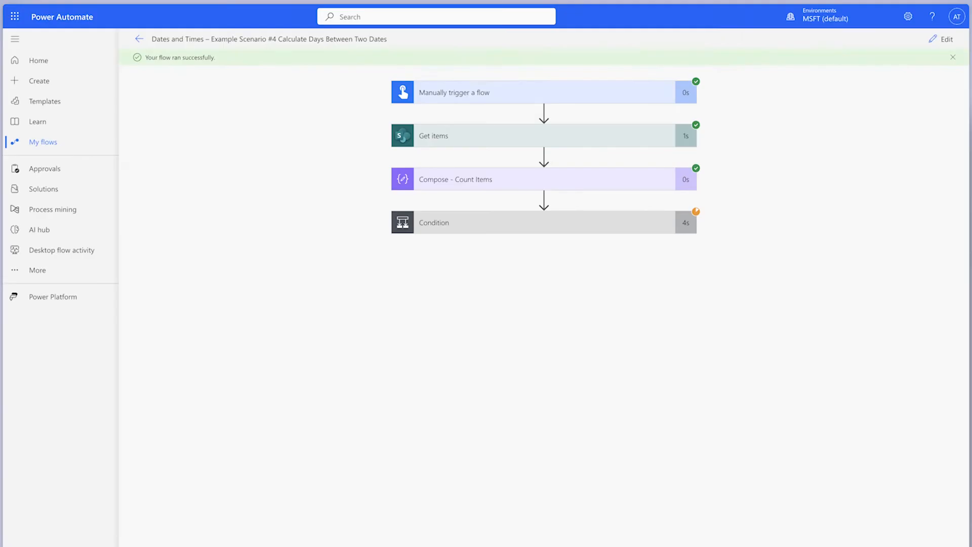
left_click(589, 210)
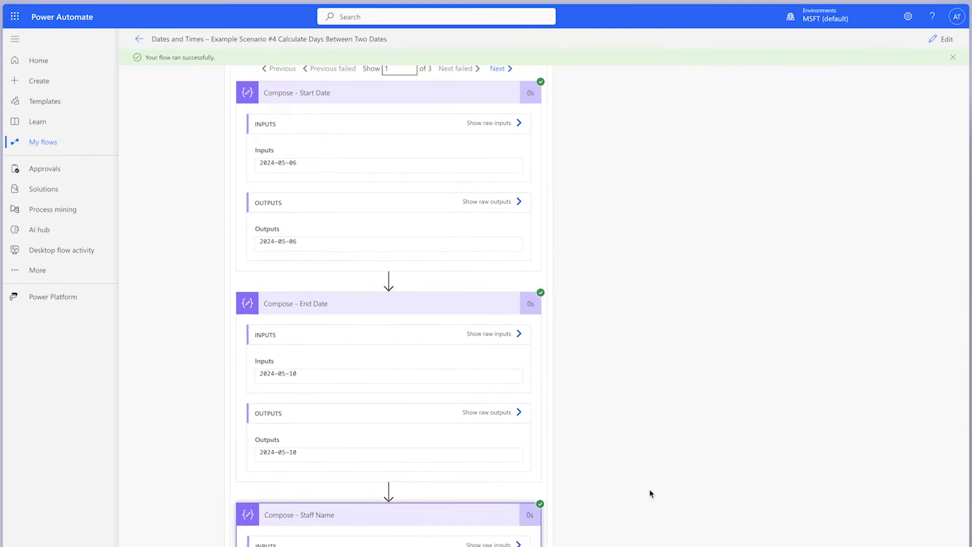
scroll(650, 493, "down", 1)
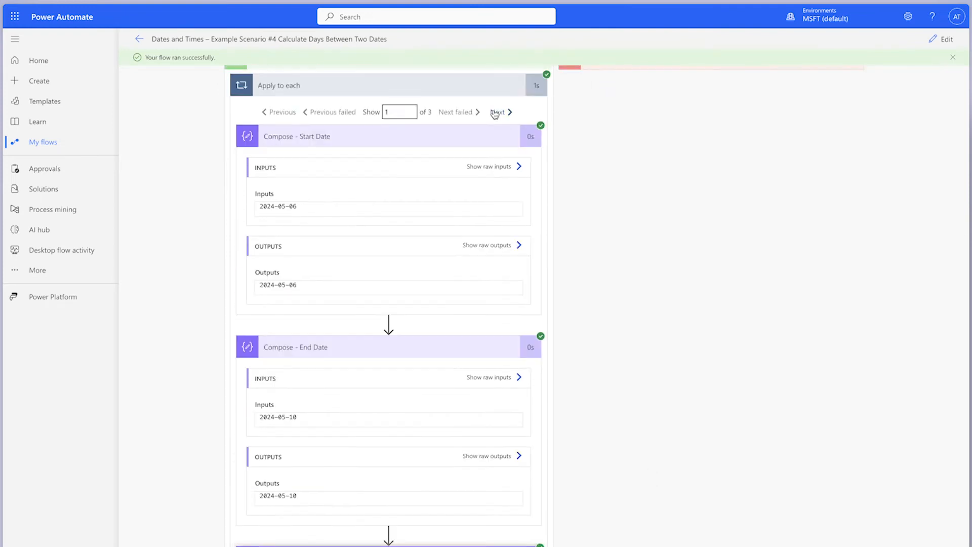
left_click(495, 114)
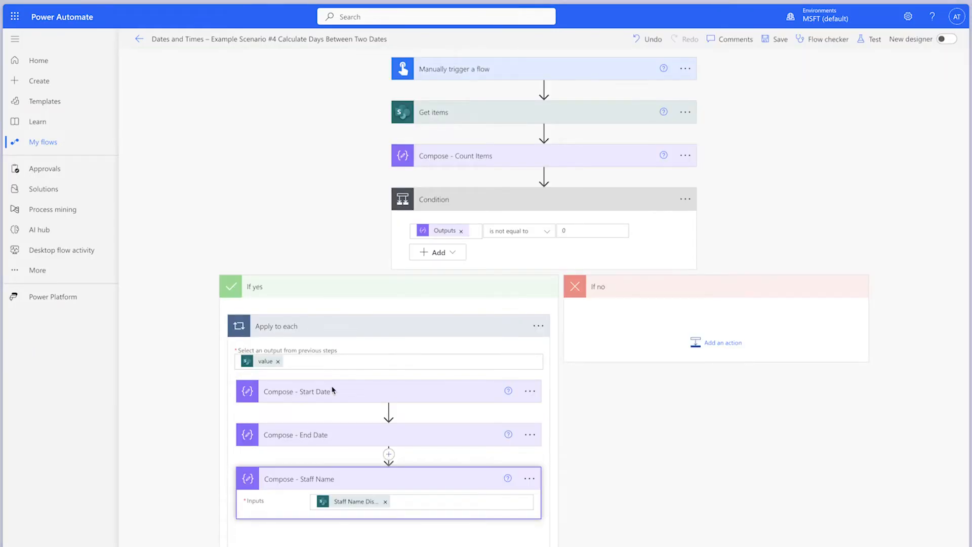
Insert a Scope action after Compose - Start Date and name it Scope - Dates and Staff Name
left_click(388, 411)
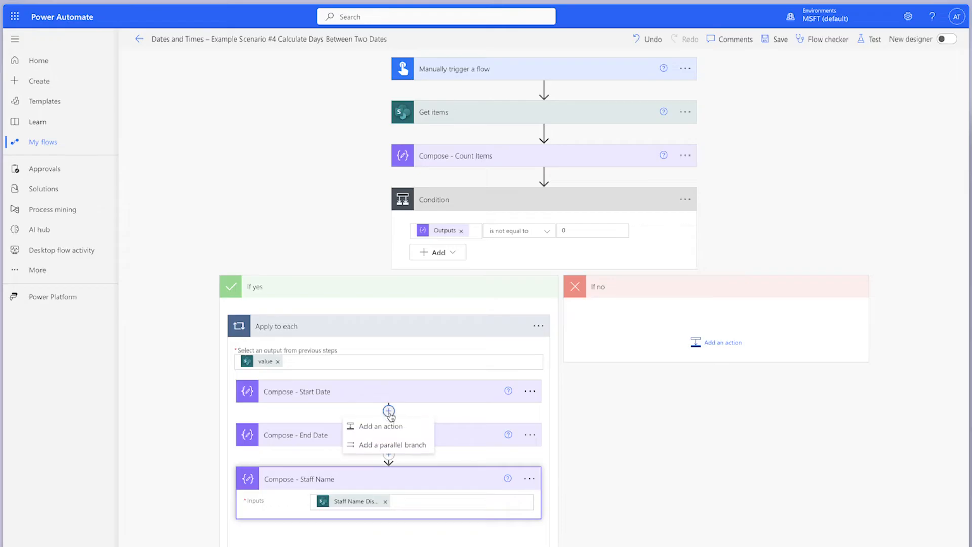
left_click(384, 426)
type("Scope")
scroll(388, 456, "down", 2)
left_click(319, 515)
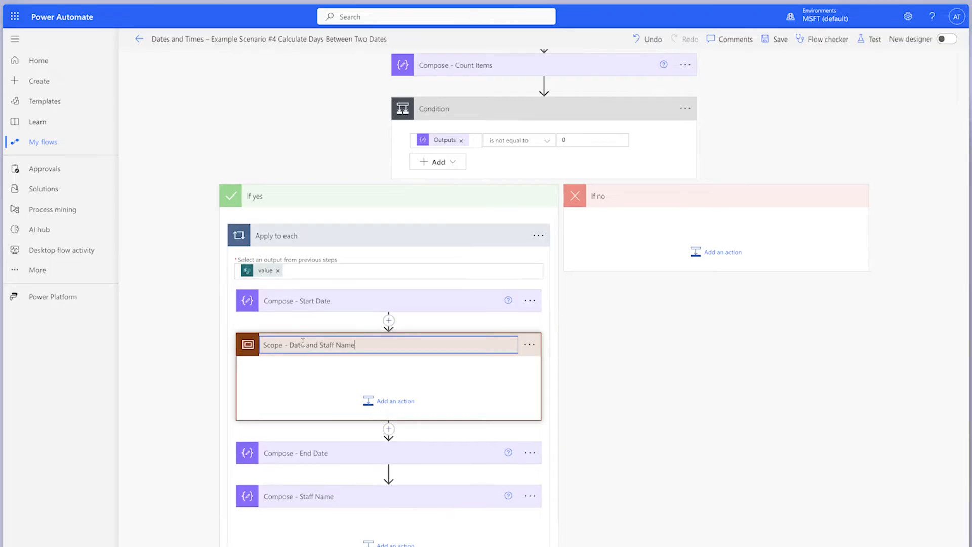
left_click(303, 344)
type("s and Staff Name")
Move the Start Date, End Date and Staff Name Compose actions into Scope - Dates and Staff Name and collapse the scope
left_click_drag(473, 304, 436, 387)
left_click_drag(424, 445, 426, 382)
left_click_drag(414, 485, 409, 416)
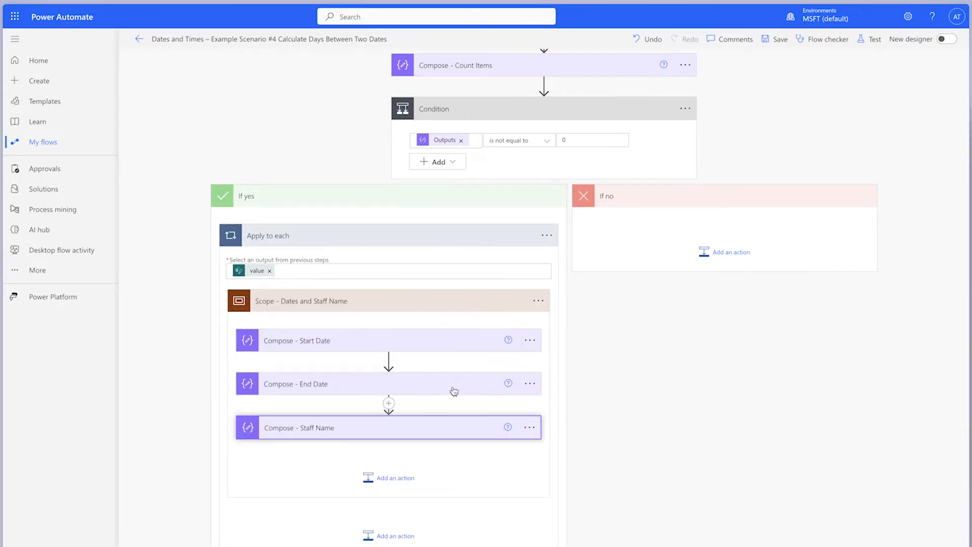
left_click(409, 302)
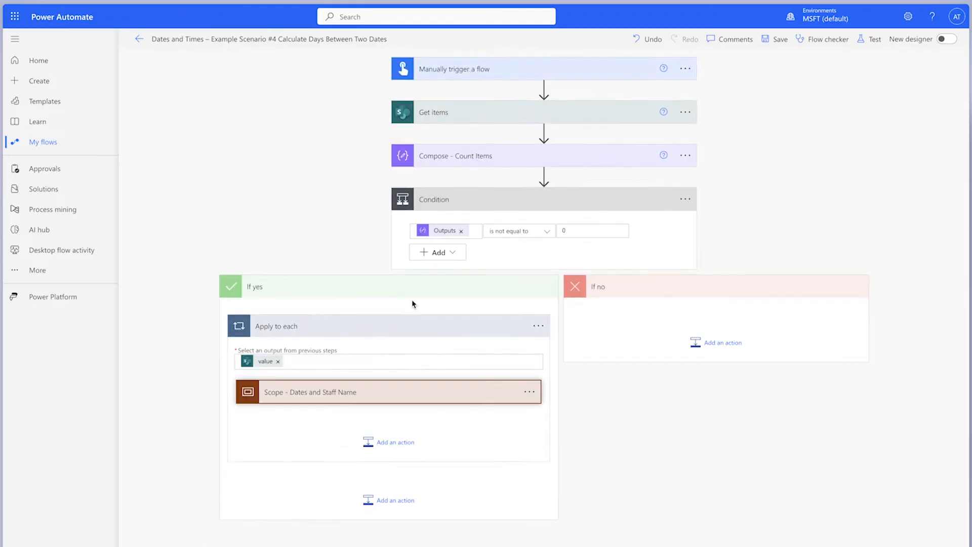
Add a Compose action below Scope - Dates and Staff Name and name it Compose - Number of Days
left_click(396, 444)
type("compose")
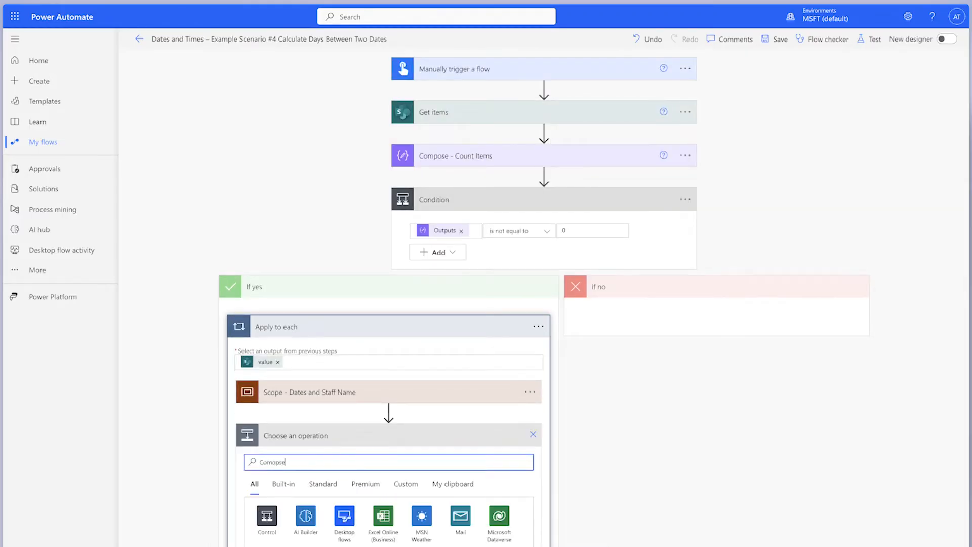
left_click(388, 505)
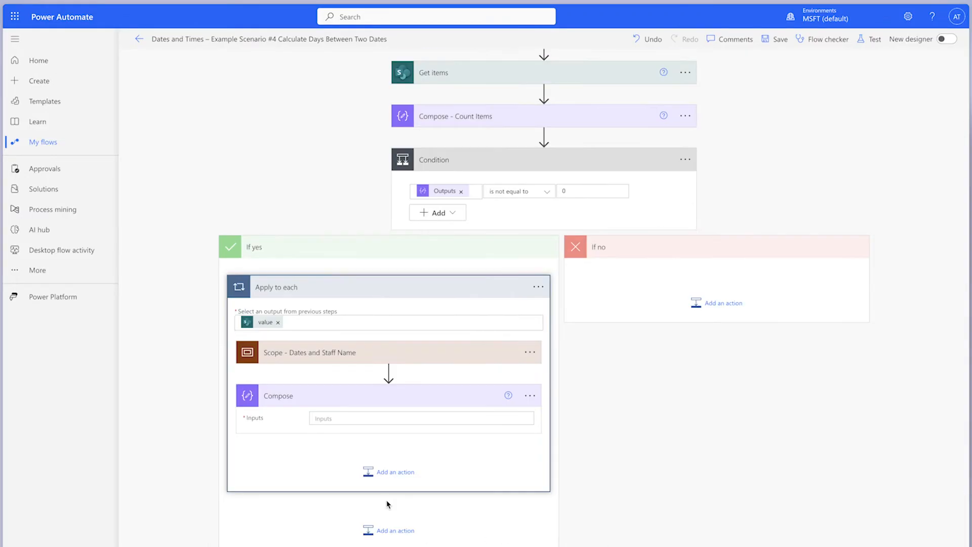
Begin a sub() expression in the Inputs of Compose - Number of Days with ticks(outputs('Compose_-_End_Date')) as the minuend
left_click(349, 414)
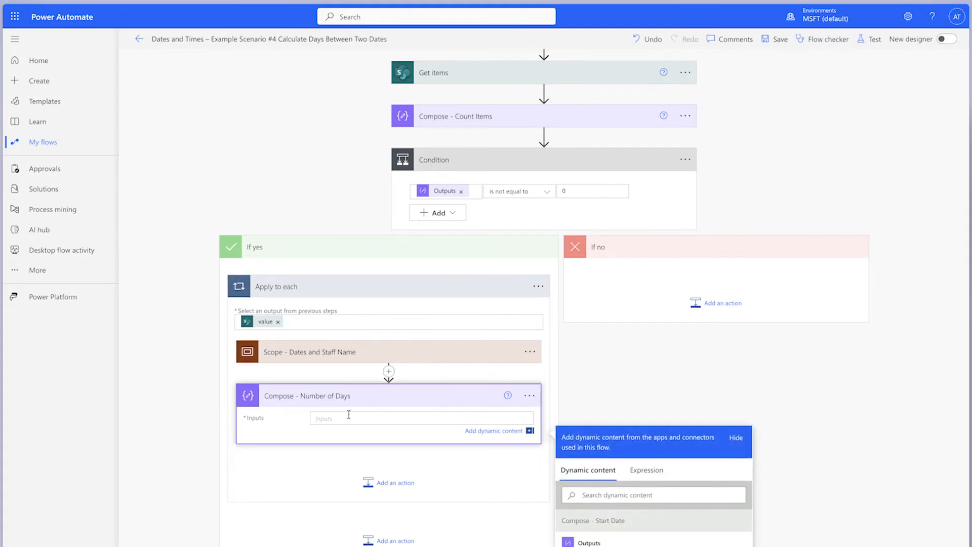
left_click(647, 473)
type("sub(")
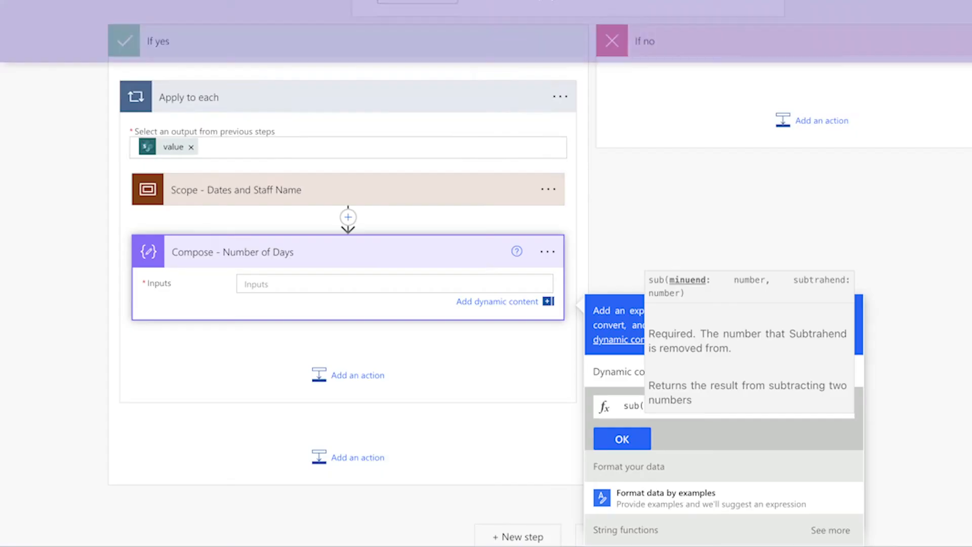
type("ticks()")
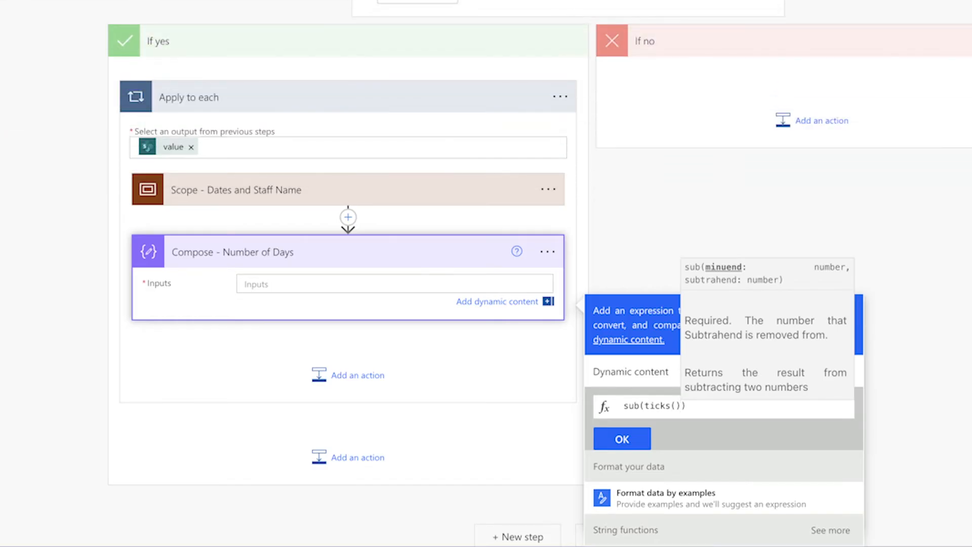
key("Left")
left_click(631, 371)
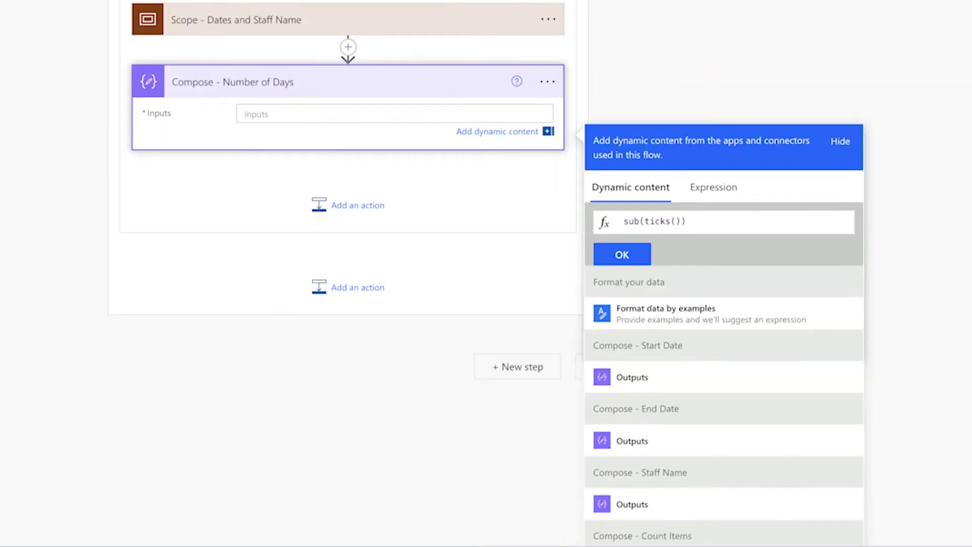
scroll(837, 395, "down", 3)
scroll(835, 394, "down", 4)
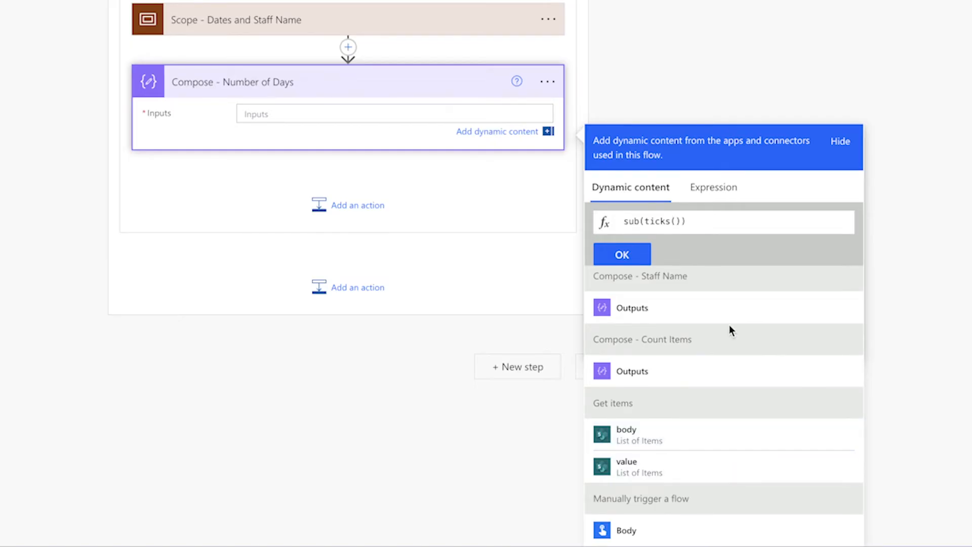
scroll(725, 340, "up", 3)
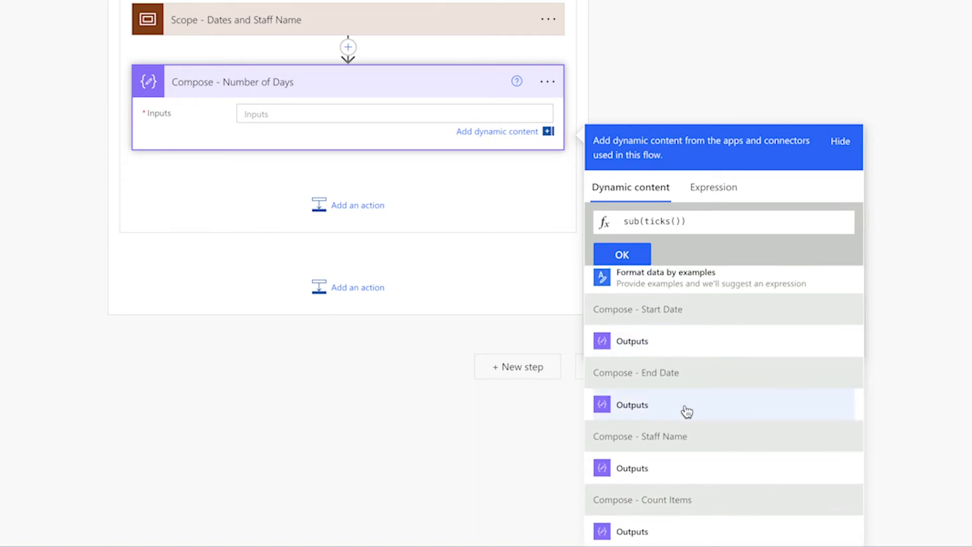
left_click(686, 411)
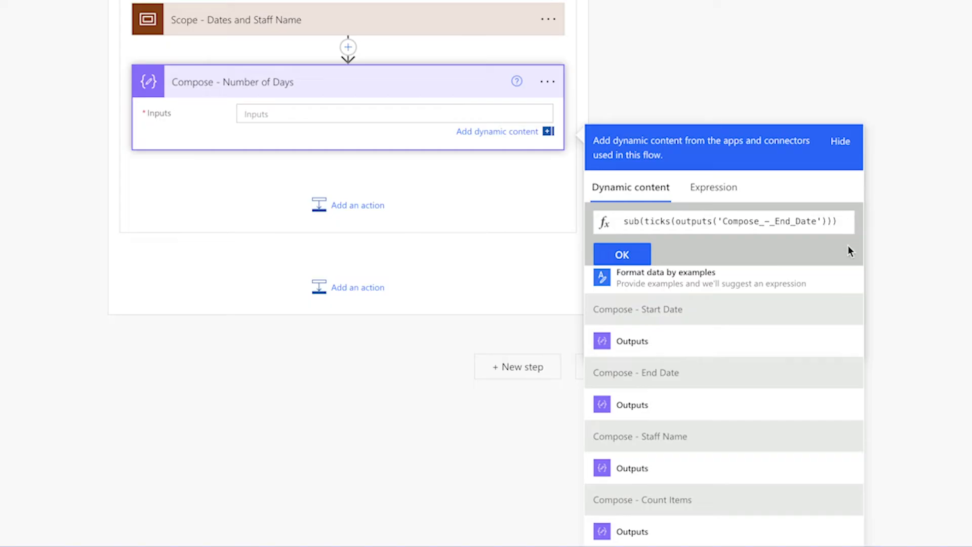
Complete the sub() expression with ticks(outputs('Compose_-_Start_Date')) as the subtrahend and insert it into the Inputs
type(",")
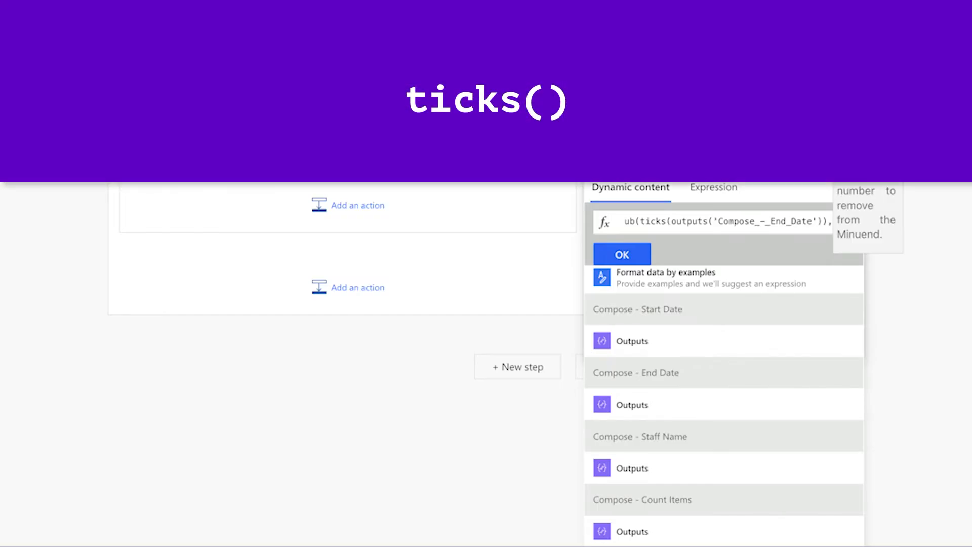
type("ticks(")
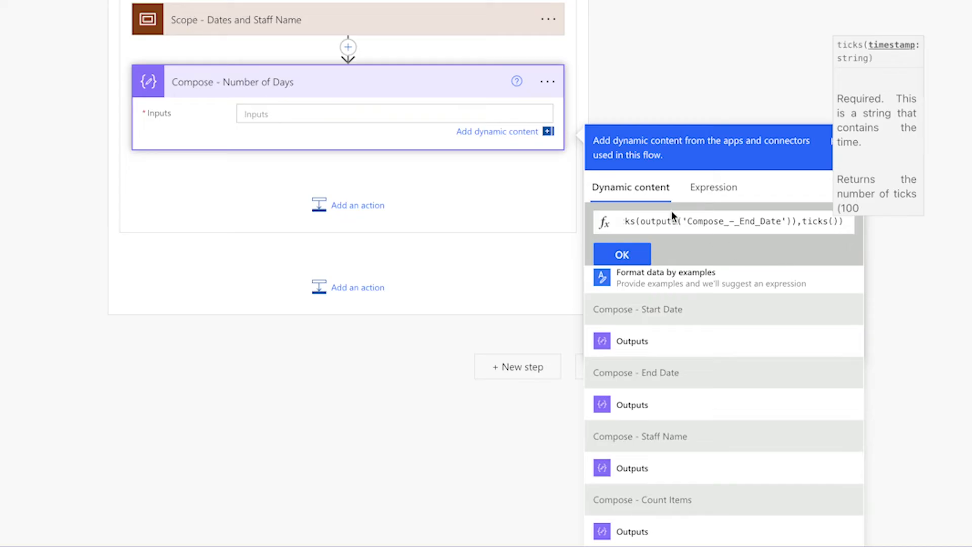
type("outp")
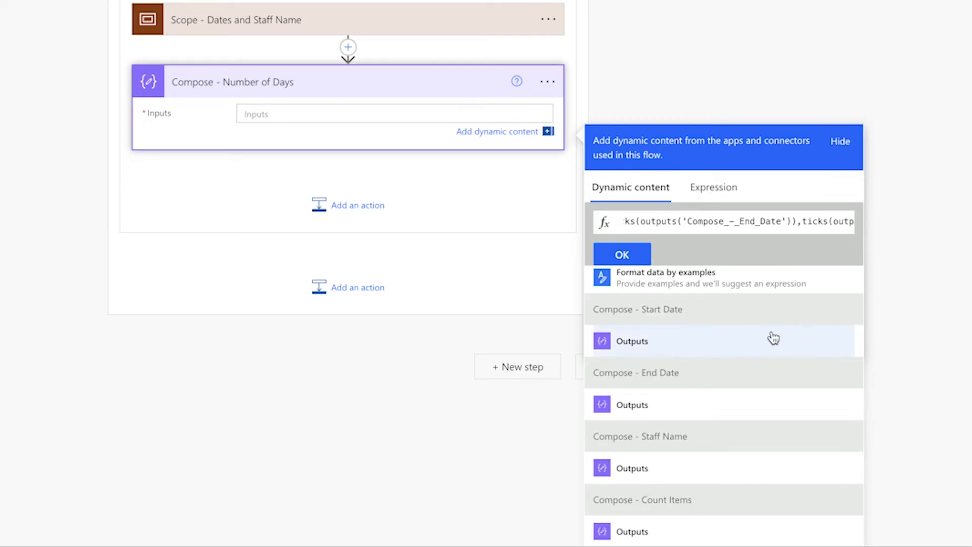
left_click(635, 253)
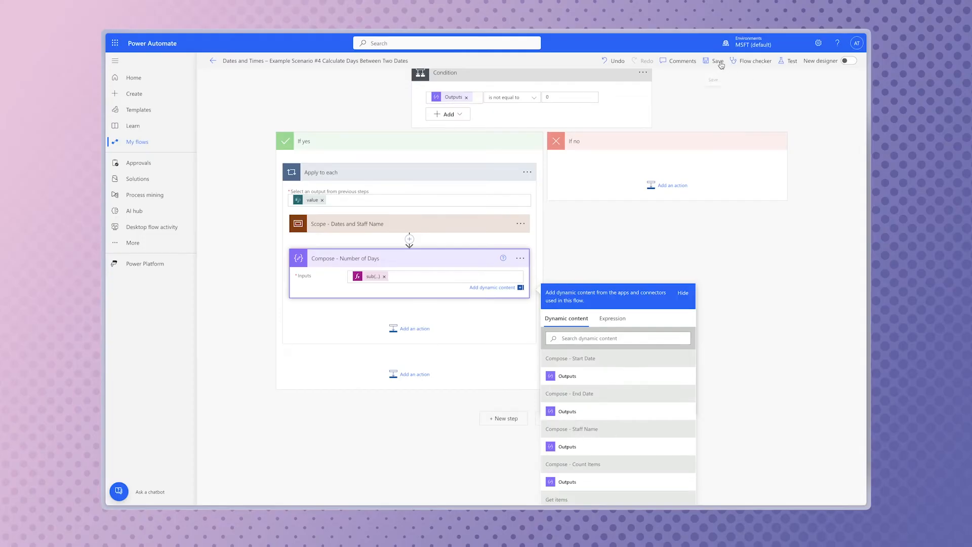
Save and manually test the flow, then examine the Compose - Number of Days output across the Apply to each iterations
left_click(786, 61)
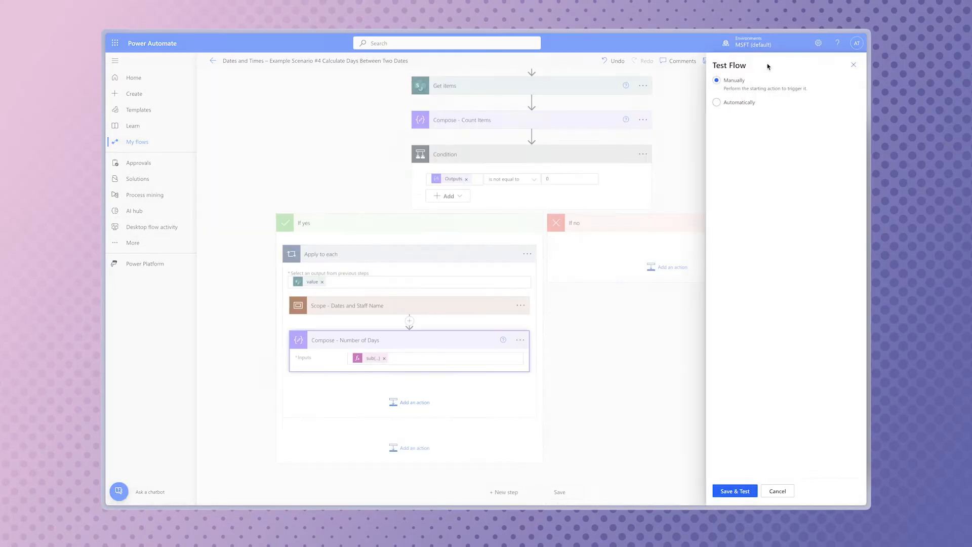
left_click(735, 491)
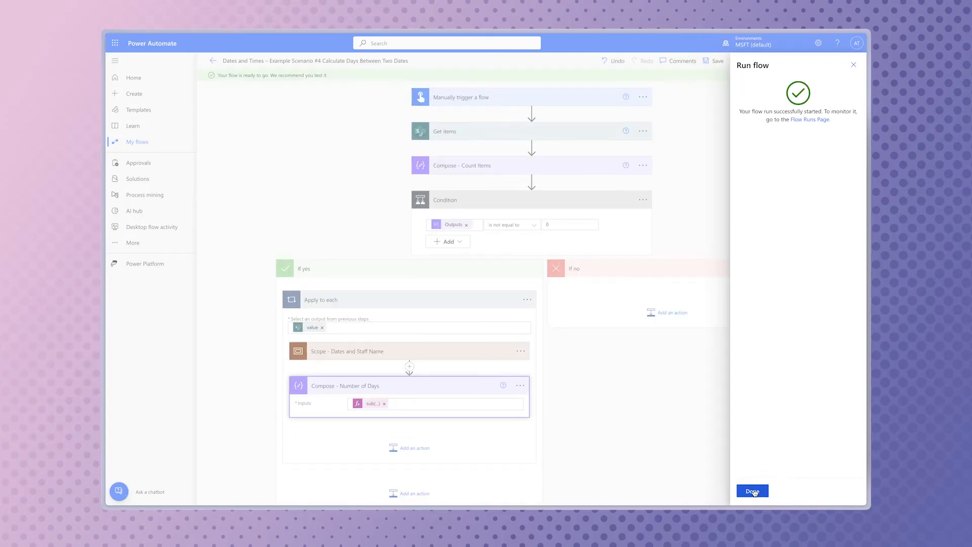
left_click(751, 491)
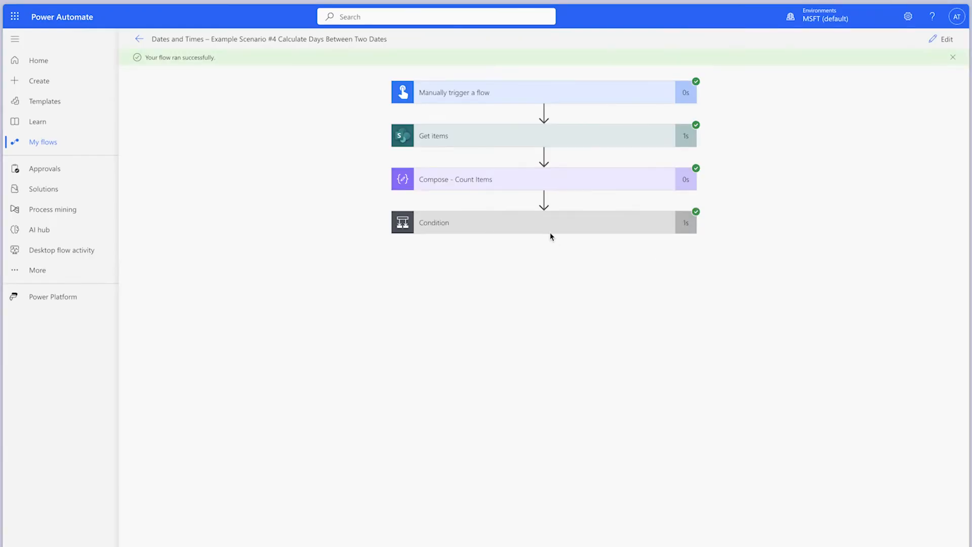
left_click(550, 230)
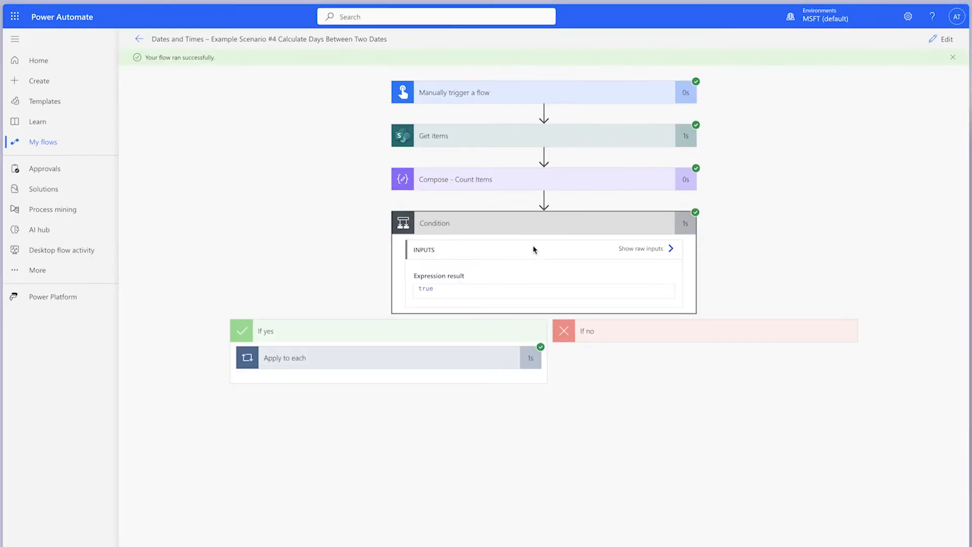
left_click(460, 358)
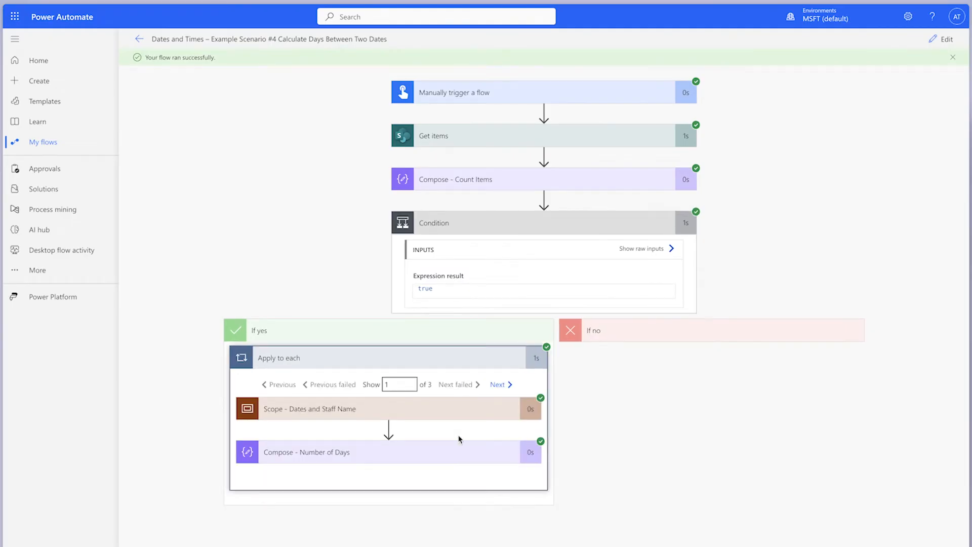
left_click(457, 453)
scroll(660, 386, "down", 2)
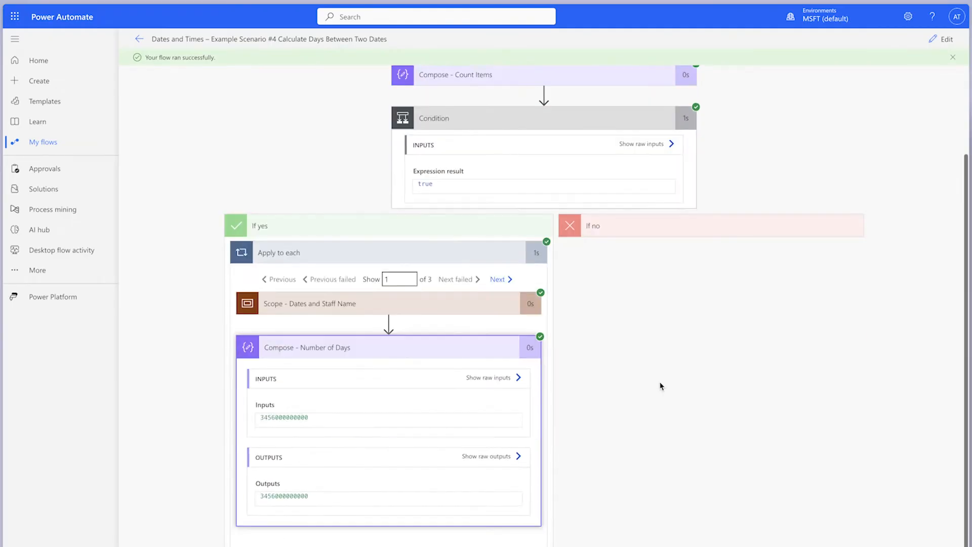
left_click(498, 280)
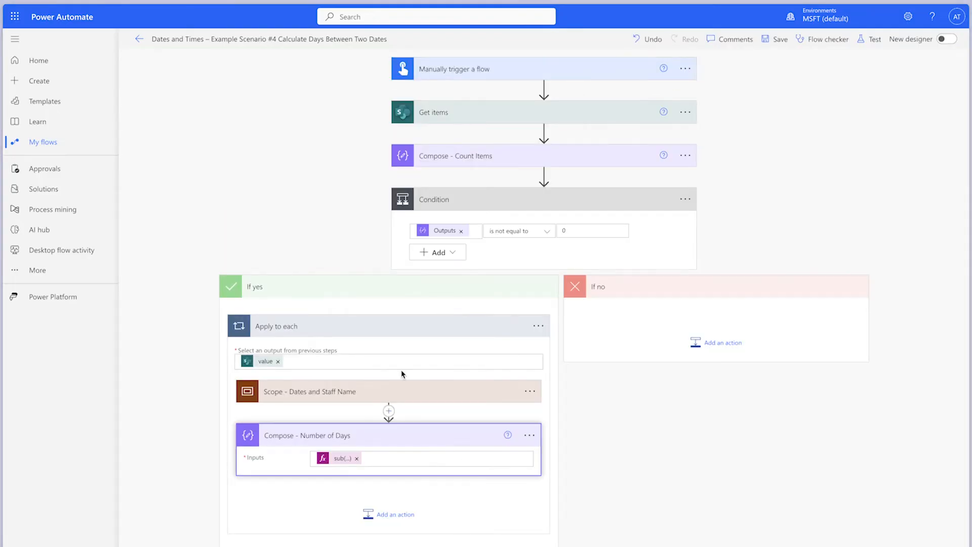
left_click(338, 458)
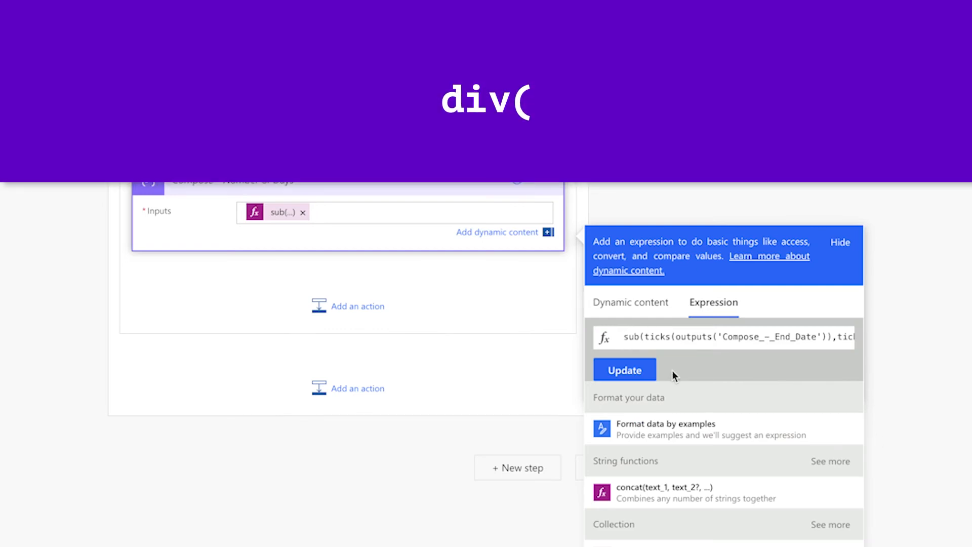
left_click(623, 336)
type("div(")
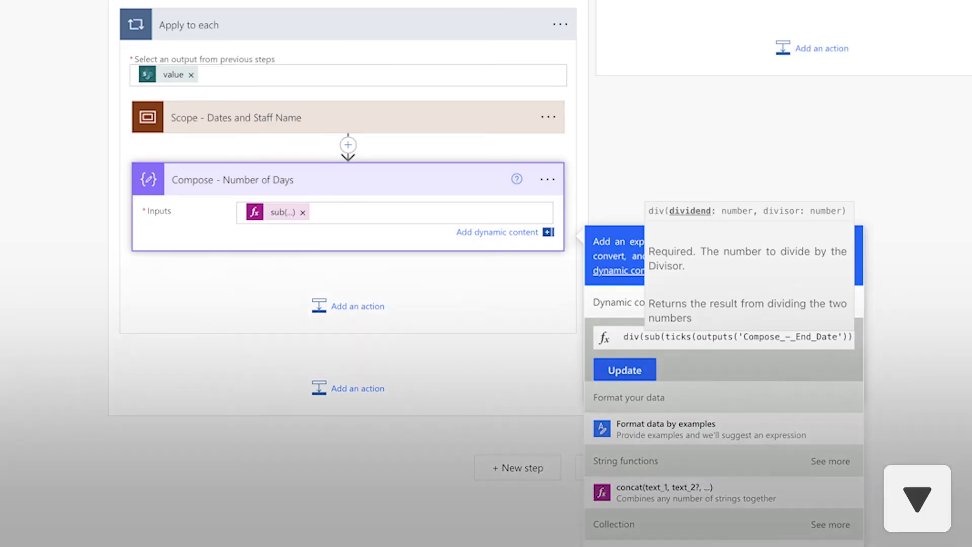
key("End")
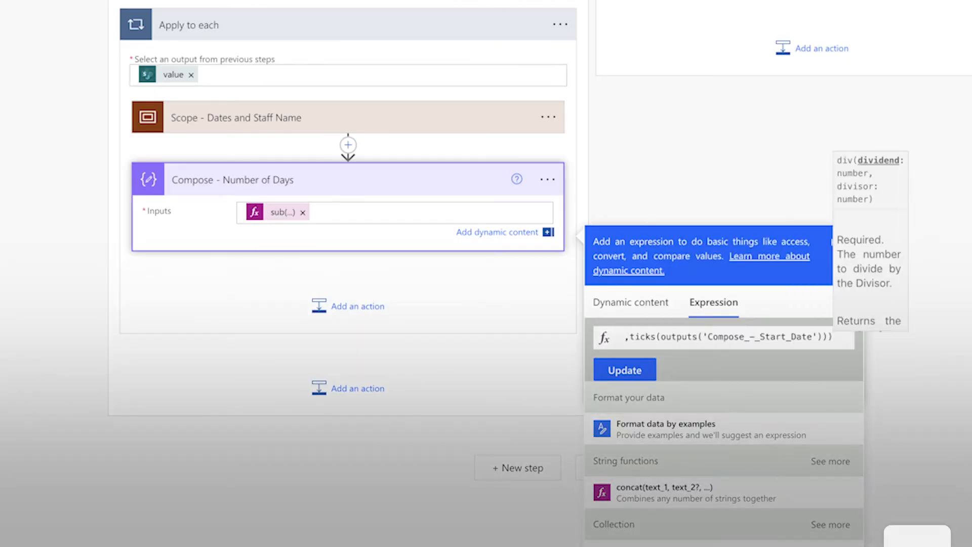
type(",")
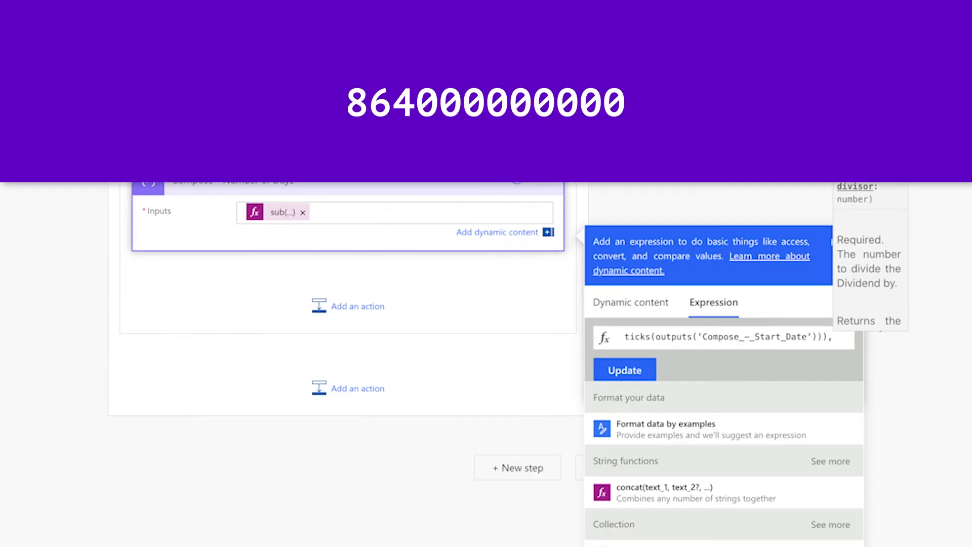
type("864")
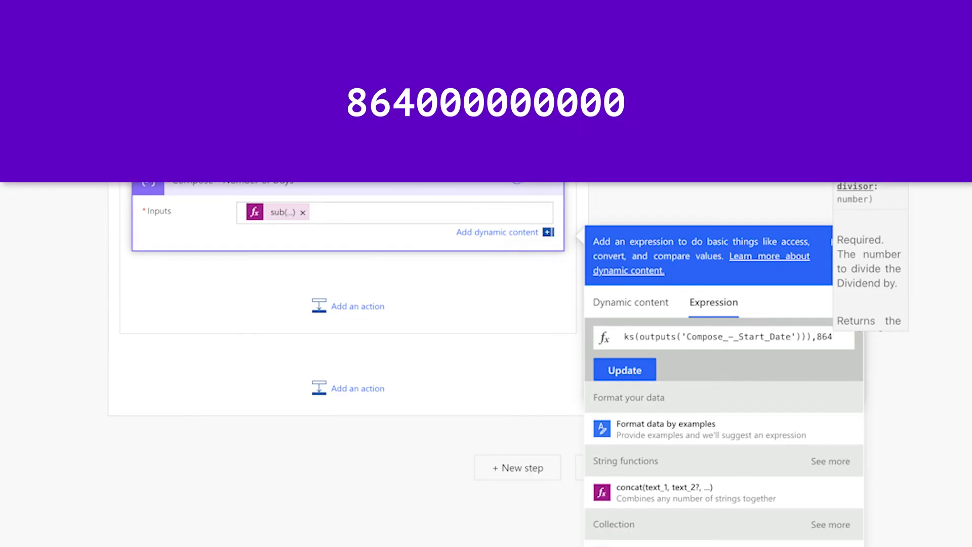
type("000000000")
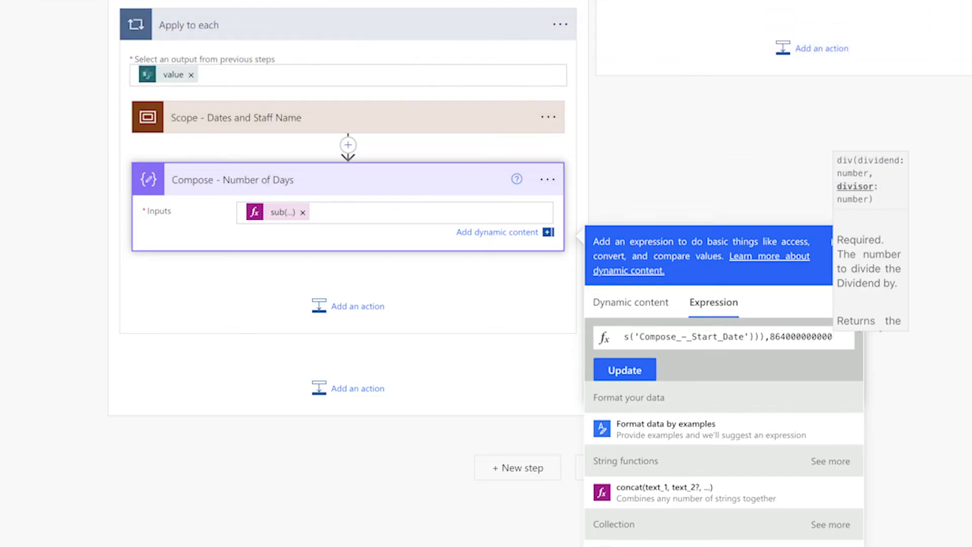
type(")")
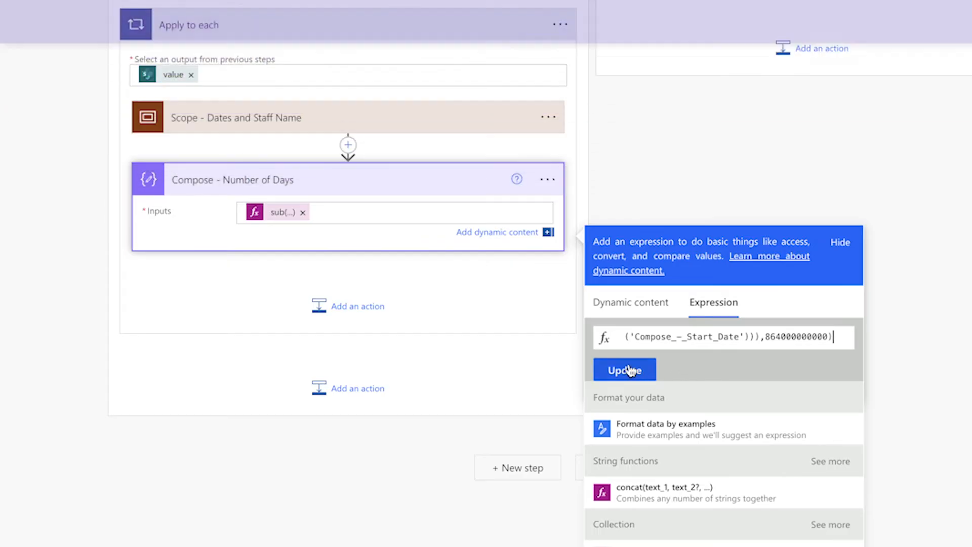
left_click(624, 370)
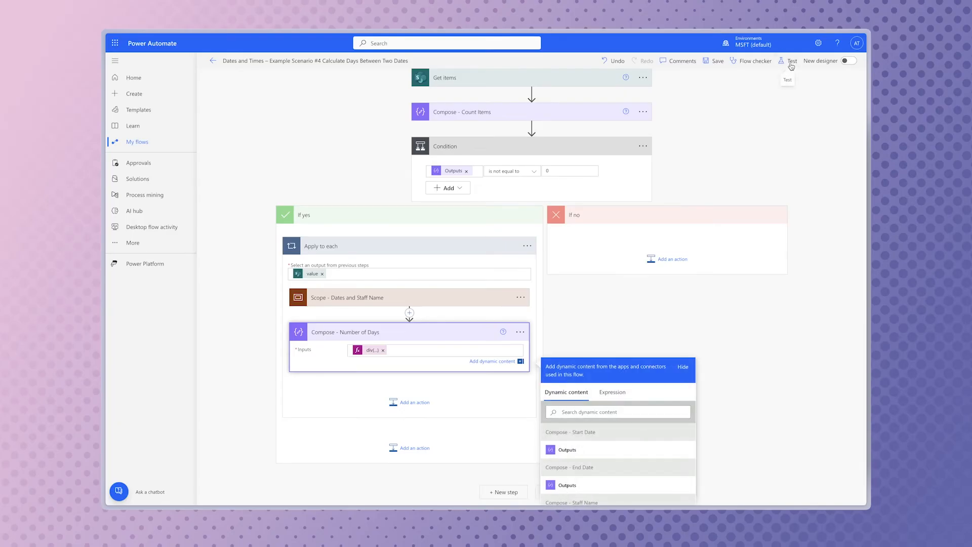
Save and manually retest the flow, and examine the divided result in Compose - Number of Days within Apply to each
left_click(791, 66)
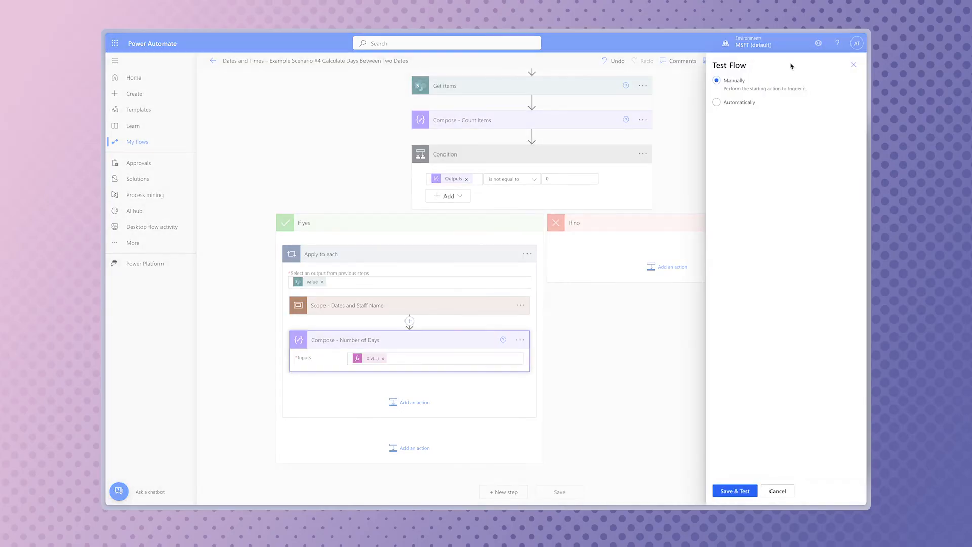
left_click(738, 489)
left_click(764, 492)
left_click(762, 491)
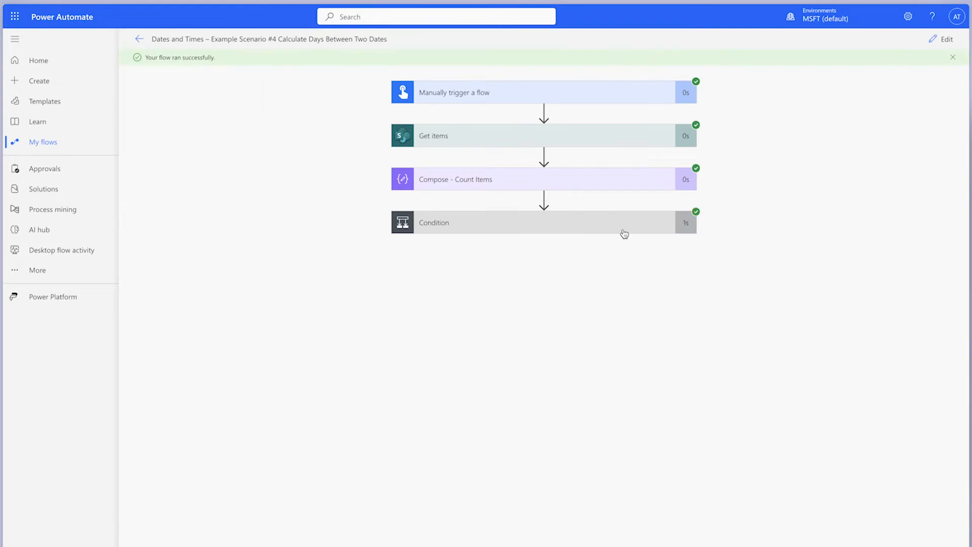
left_click(625, 233)
left_click(488, 366)
left_click(487, 452)
scroll(681, 416, "down", 2)
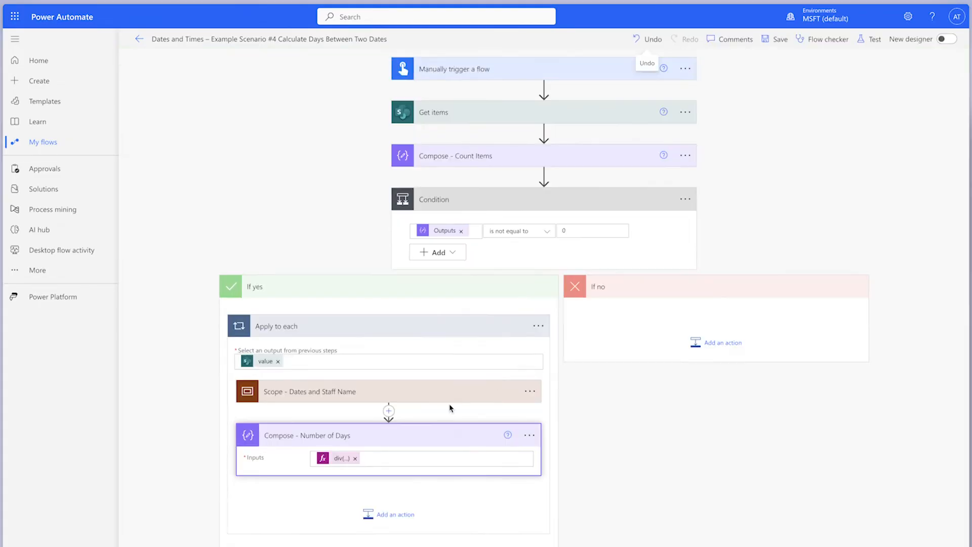
Add a Compose action below Compose - Number of Days inside Apply to each and name it Compose - Number of Days Input
left_click(403, 513)
type("Compose")
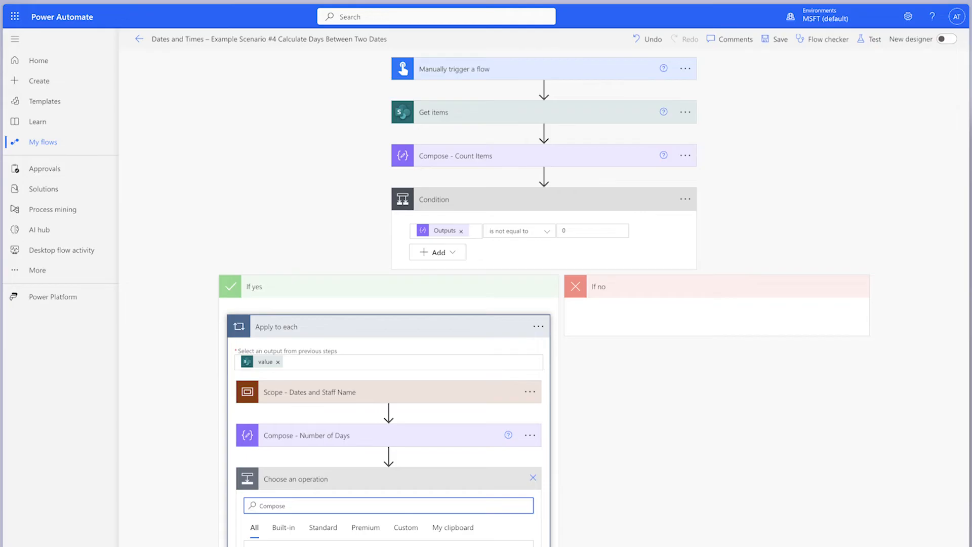
scroll(329, 432, "down", 5)
left_click(330, 431)
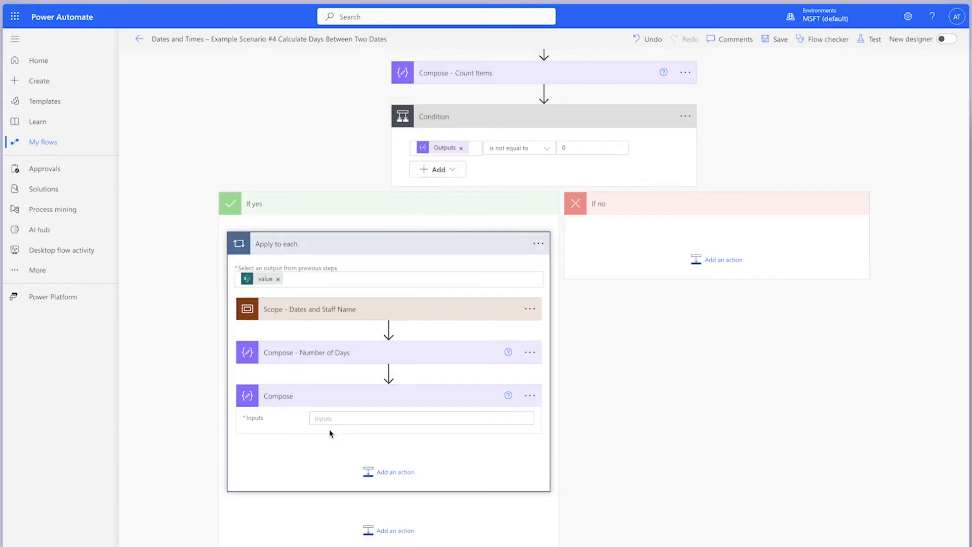
left_click(530, 396)
left_click(452, 397)
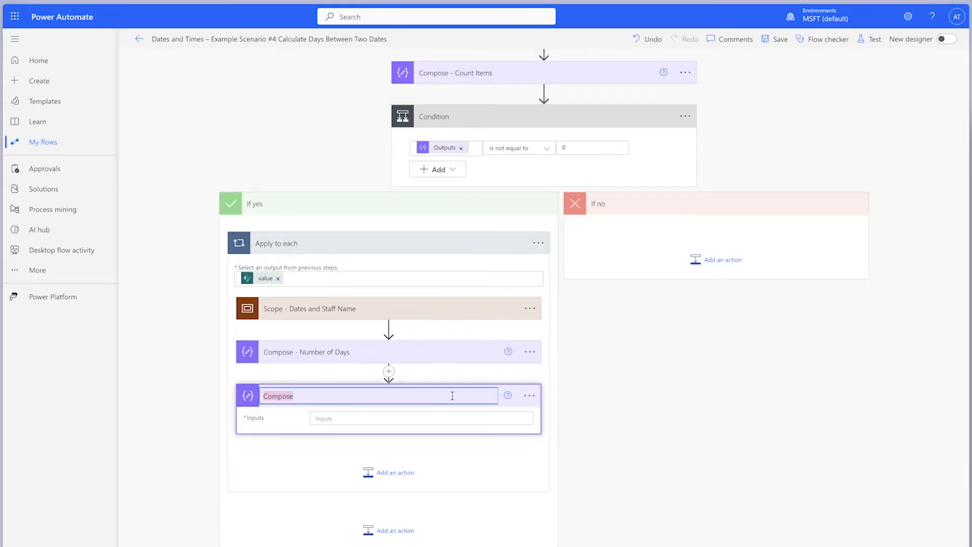
left_click(452, 397)
type("- Number of Days Input")
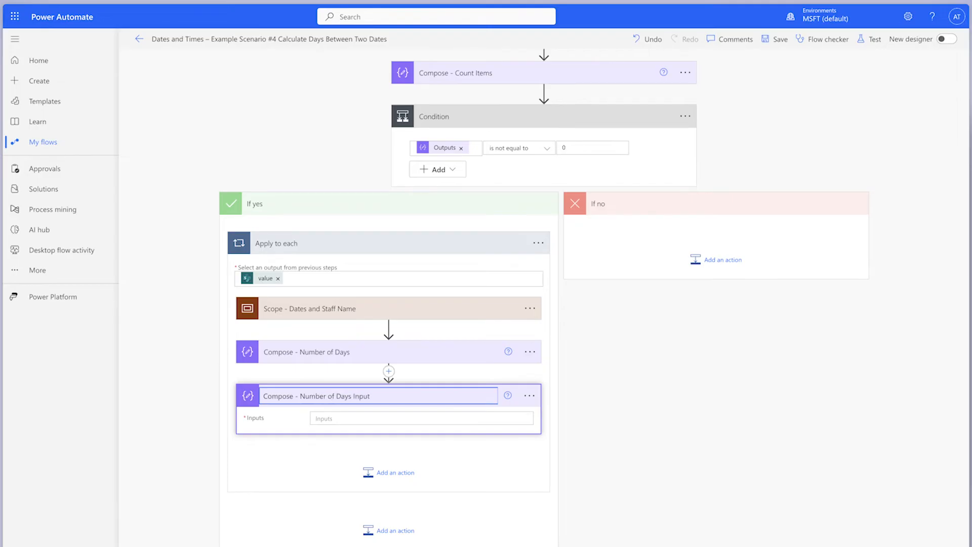
Set the Compose - Number of Days Input value to an equals() expression comparing the Compose - Number of Days outputs with 0
left_click(467, 420)
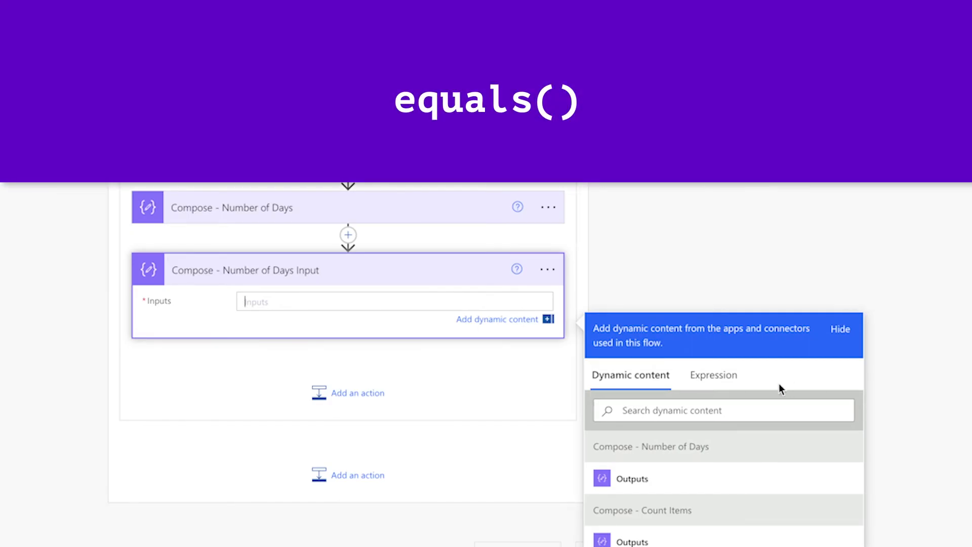
left_click(718, 376)
type("equals")
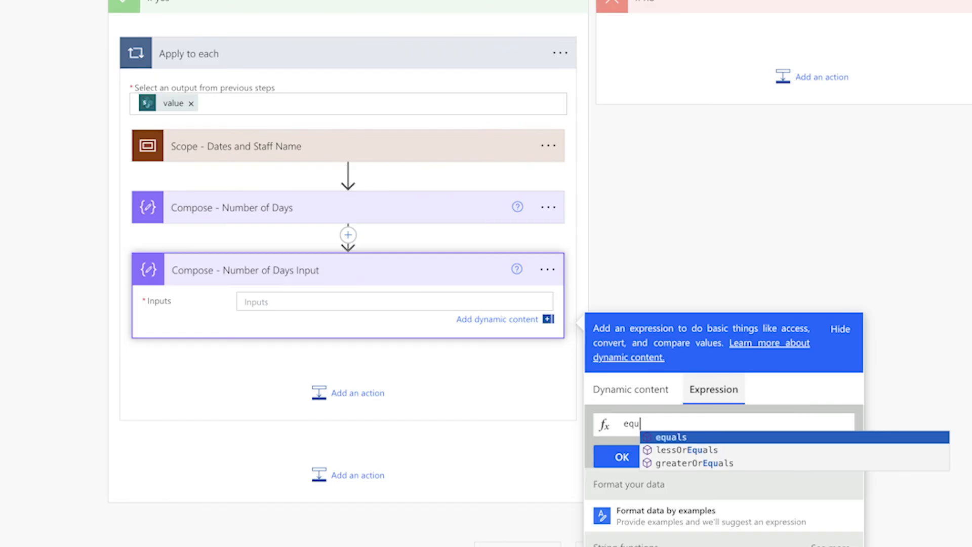
type("(")
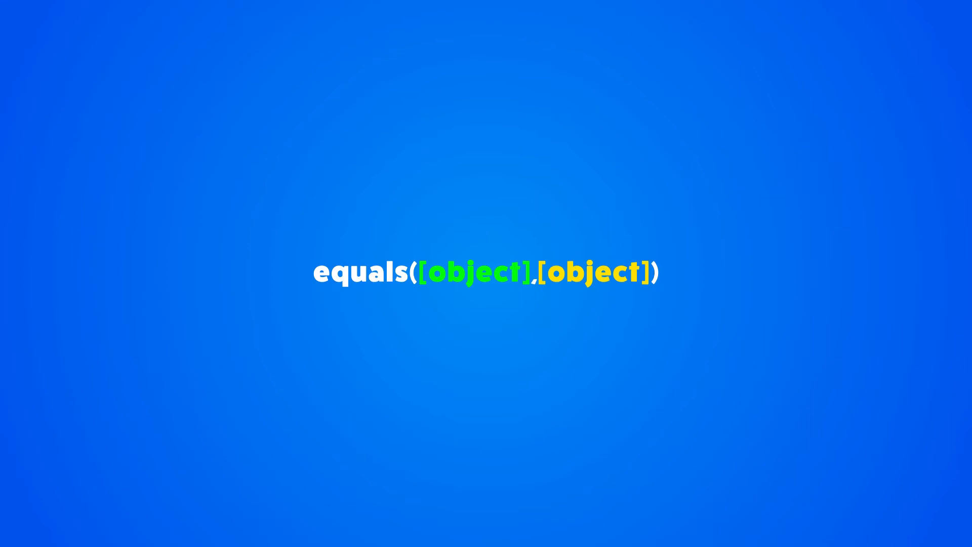
scroll(486, 273, "down", 3)
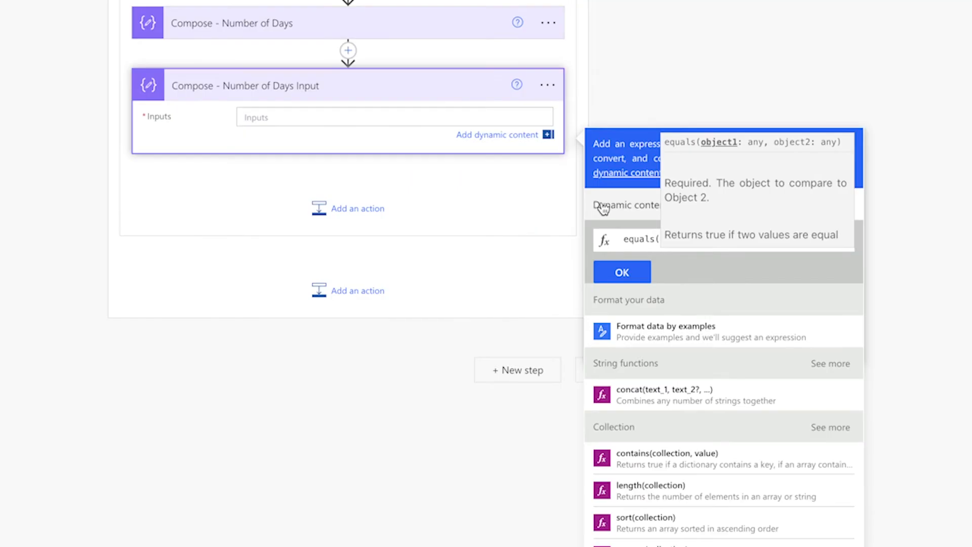
left_click(631, 204)
left_click(664, 393)
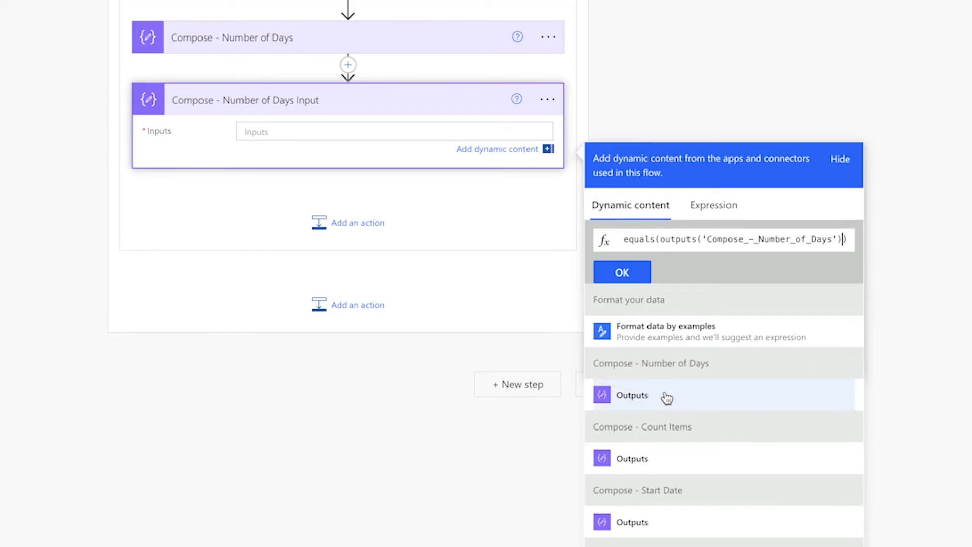
type(",")
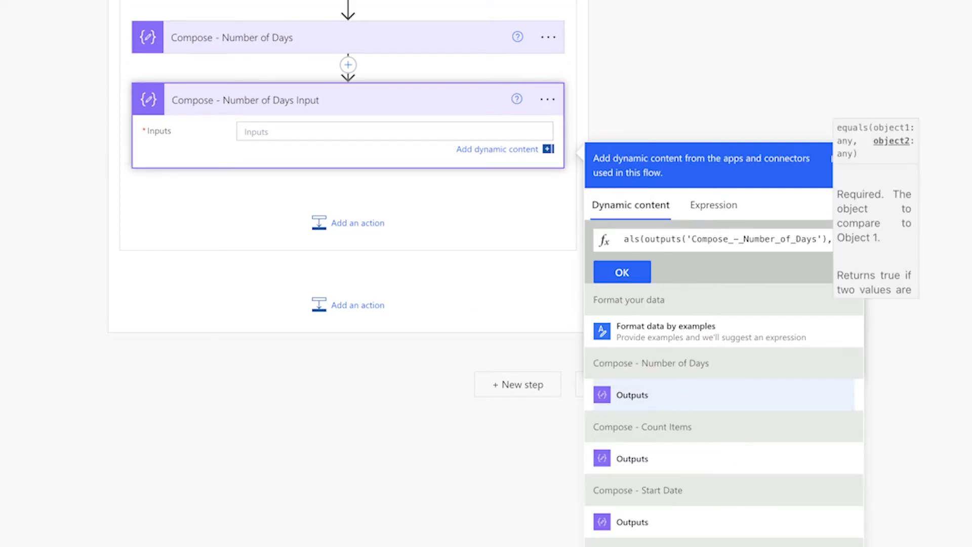
type("1)")
left_click(614, 277)
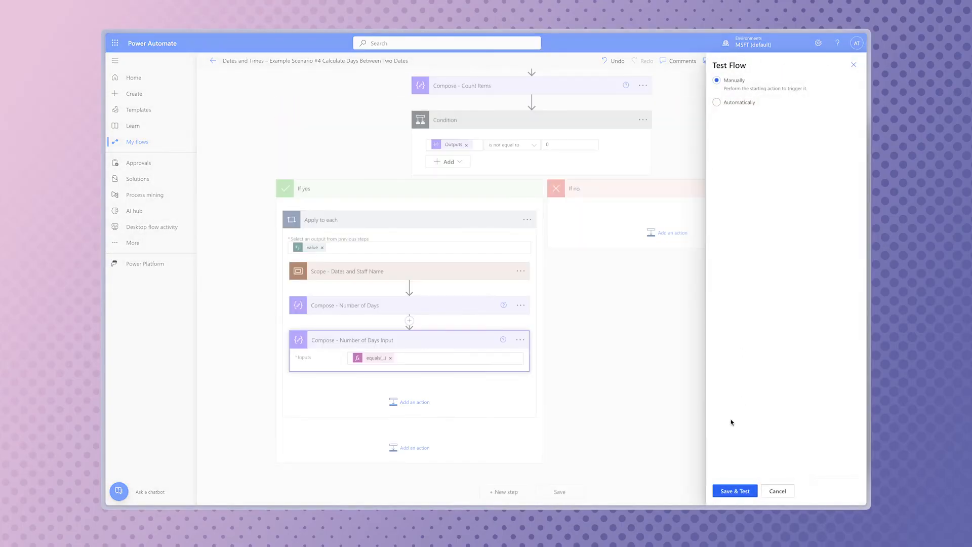
Save and manually test the flow, then examine the equals() result in Compose - Number of Days Input within Apply to each
left_click(735, 489)
left_click(736, 489)
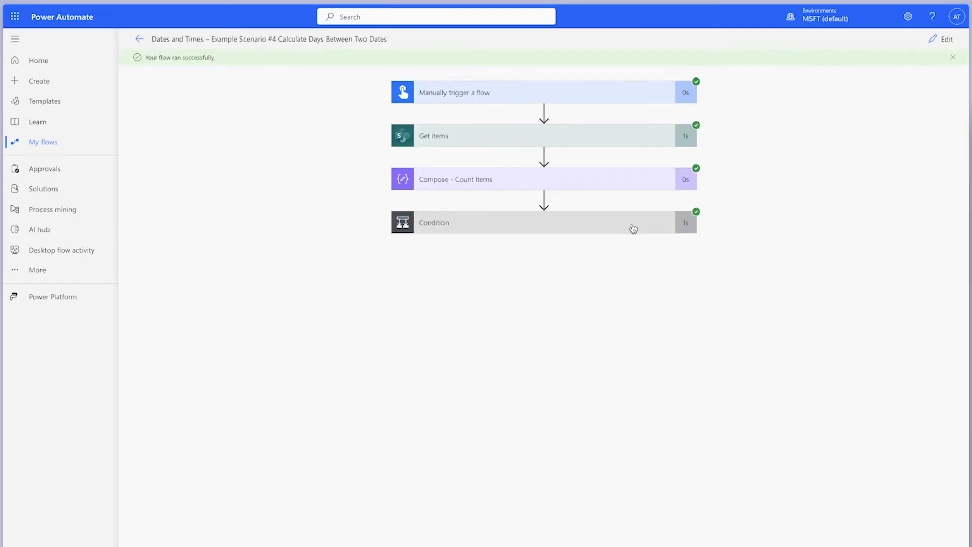
left_click(635, 227)
left_click(452, 371)
left_click(466, 495)
scroll(630, 401, "down", 3)
left_click(509, 252)
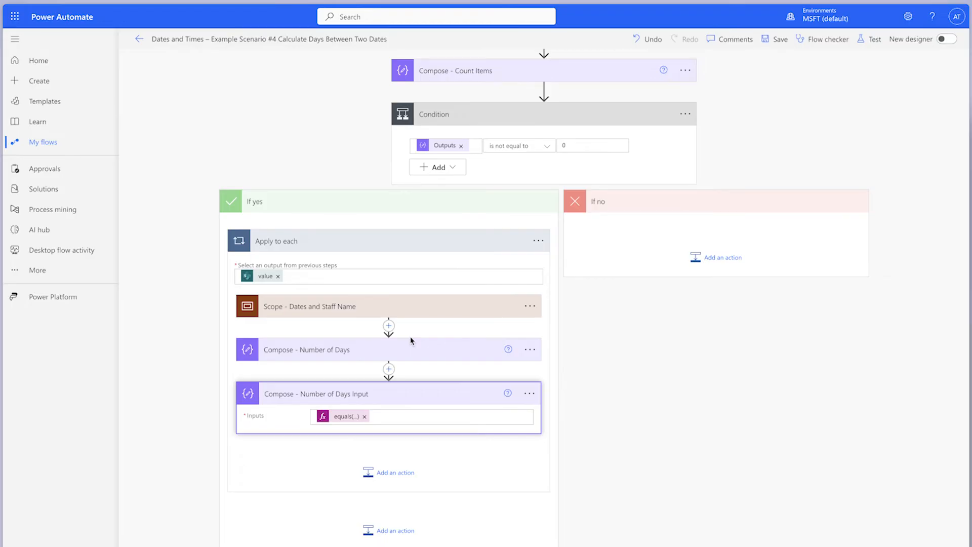
Wrap the equals() expression in if(), returning 1 when true and the Compose - Number of Days outputs when false, and update it
left_click(348, 417)
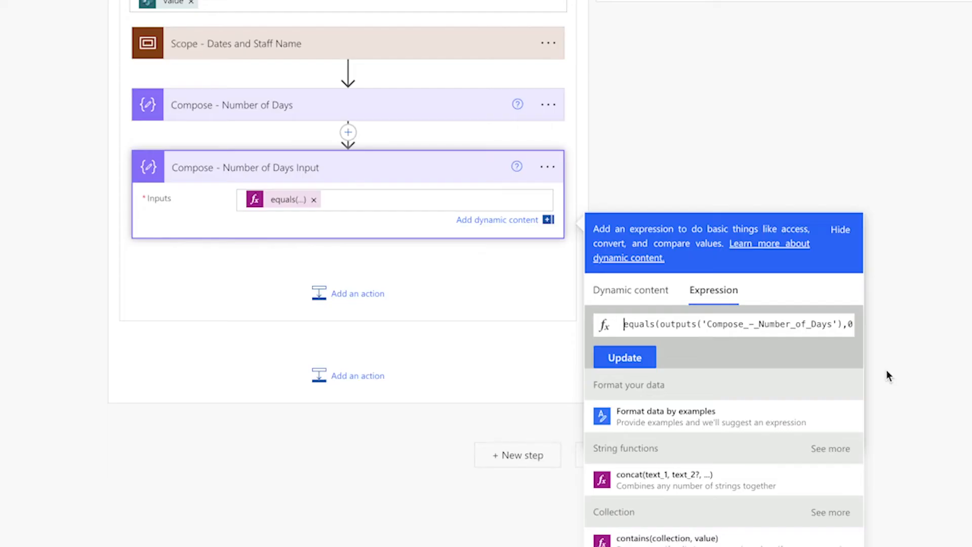
type("if(")
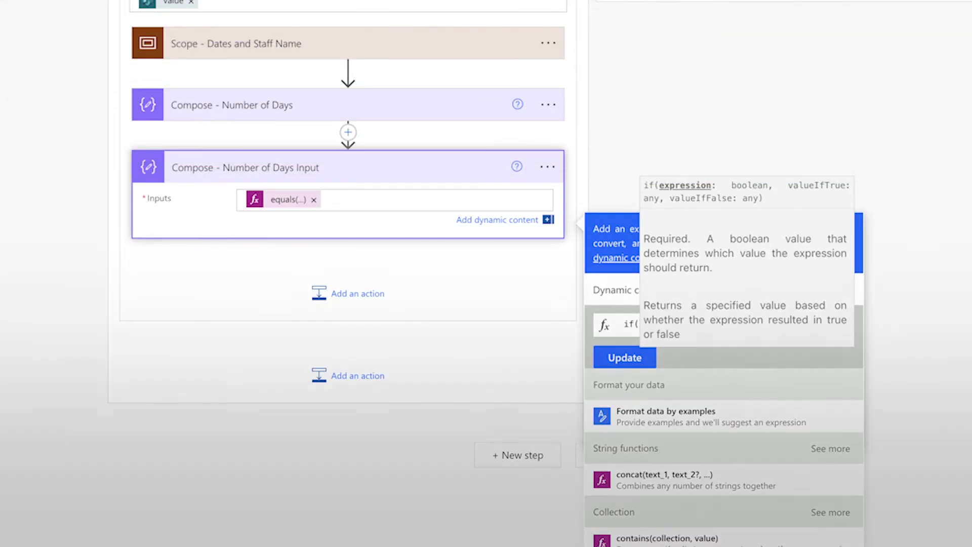
key("Down")
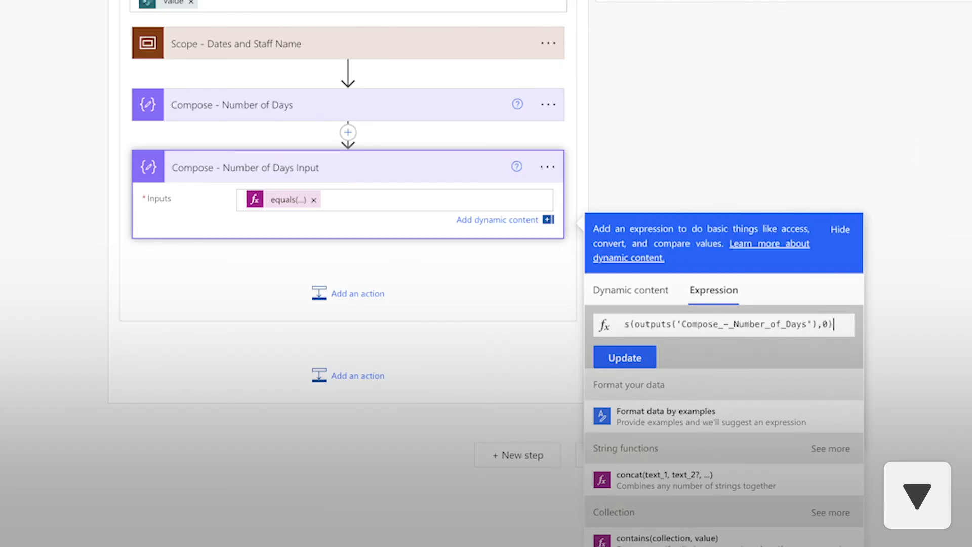
type(",")
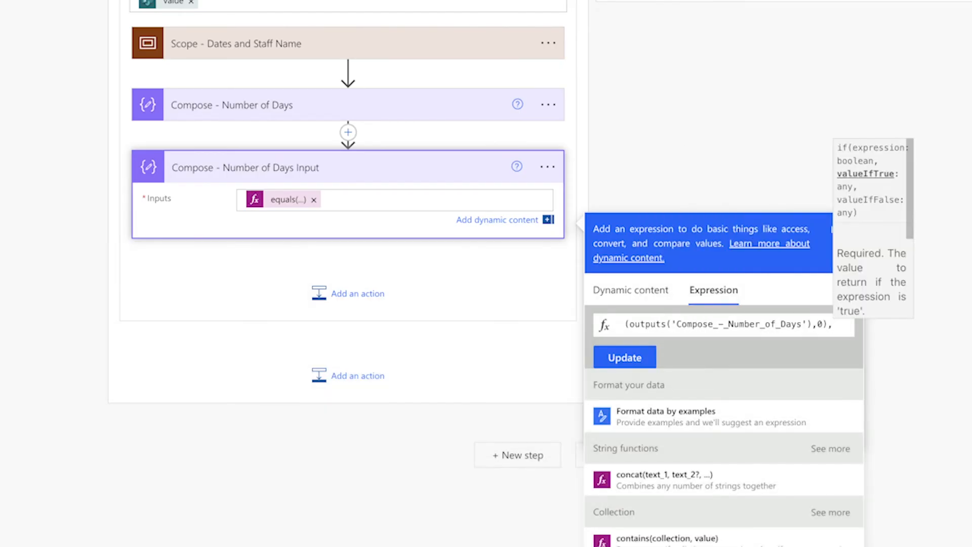
type("1,")
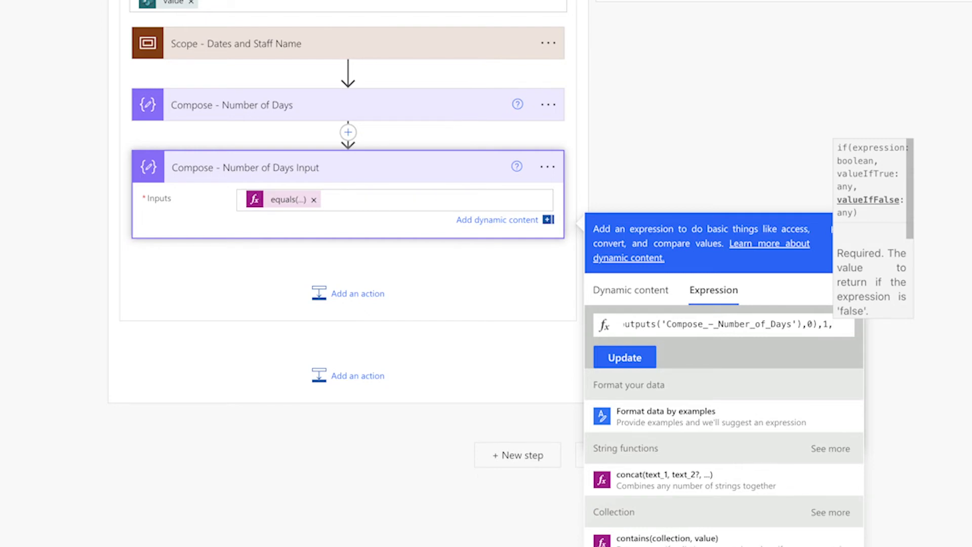
left_click(647, 295)
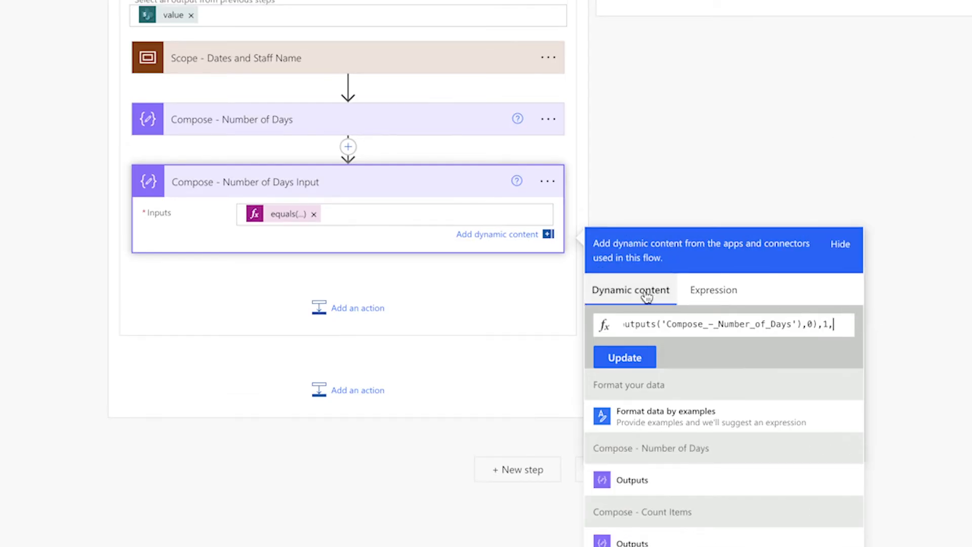
left_click(703, 474)
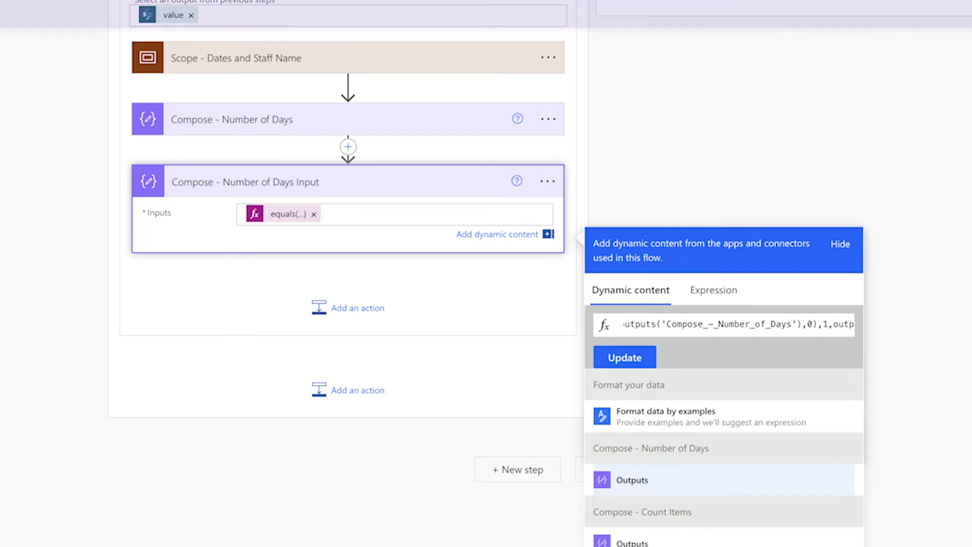
type("),1,o")
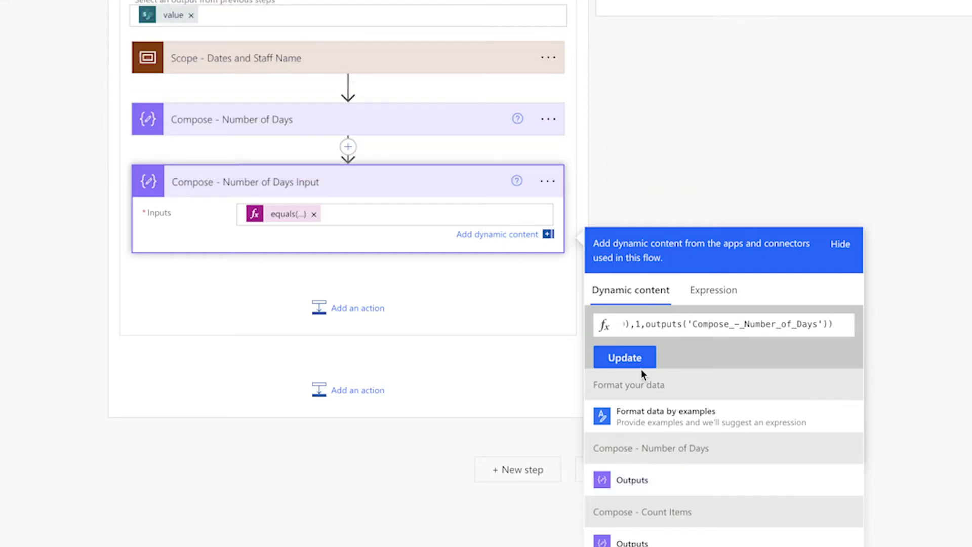
left_click(637, 360)
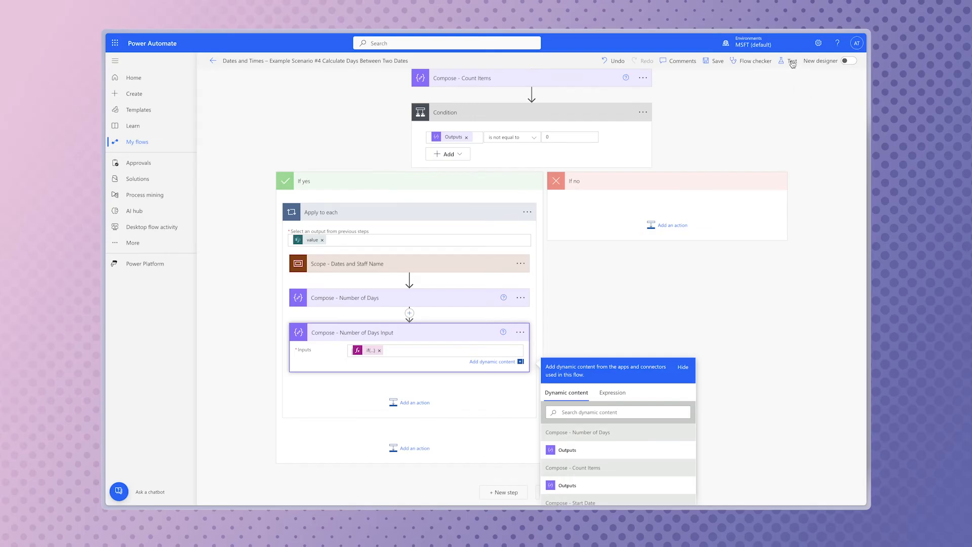
Save and manually retest the flow, then compare Compose - Number of Days with Compose - Number of Days Input across Apply to each iterations
left_click(791, 61)
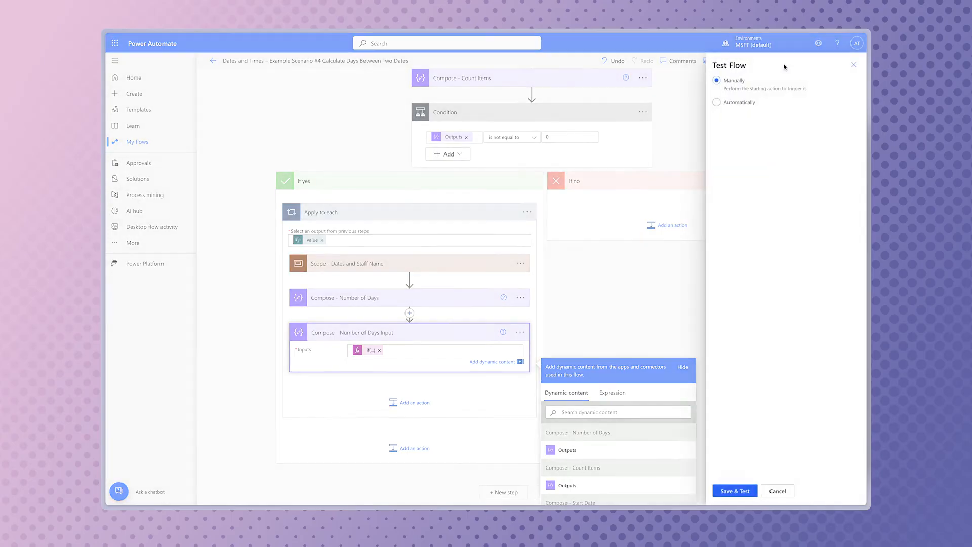
left_click(735, 490)
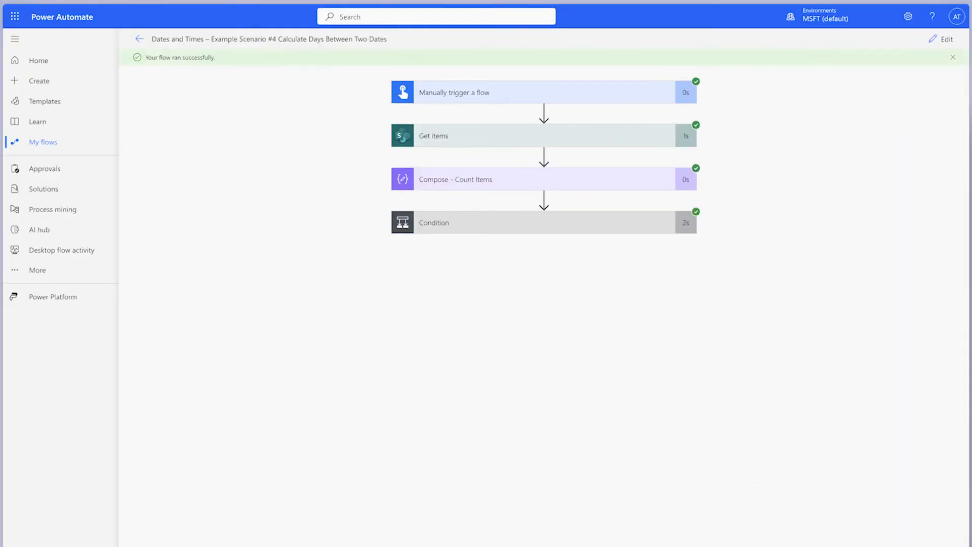
left_click(578, 231)
left_click(478, 370)
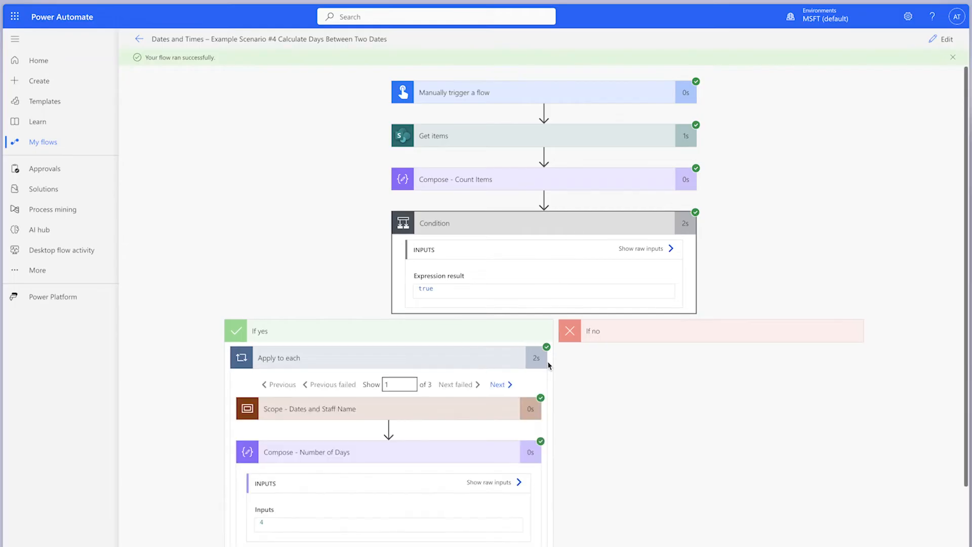
scroll(546, 362, "down", 3)
left_click(467, 522)
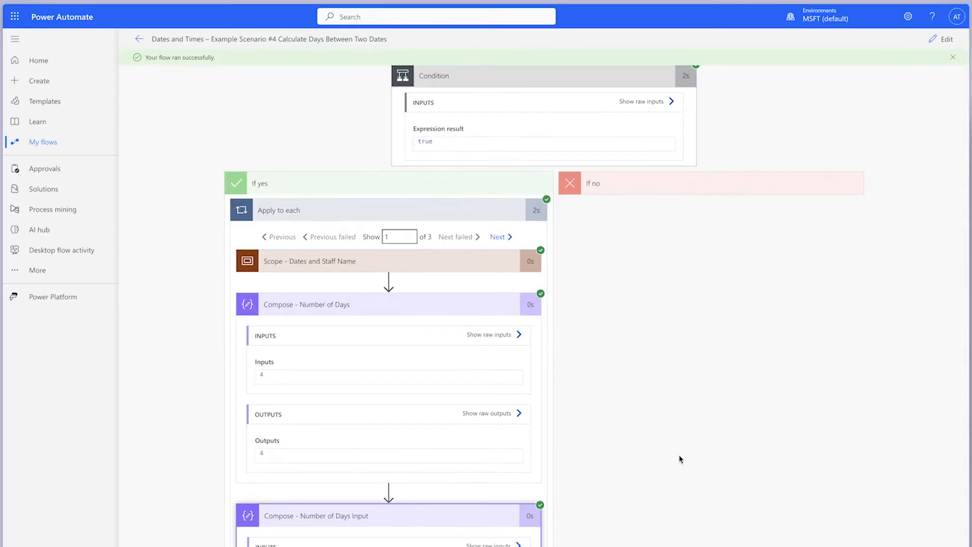
scroll(681, 455, "down", 3)
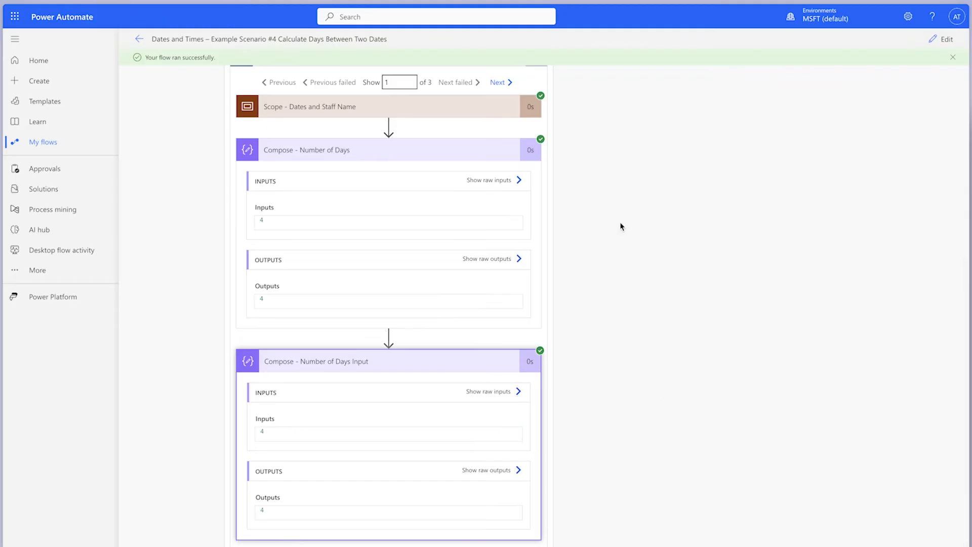
left_click(499, 83)
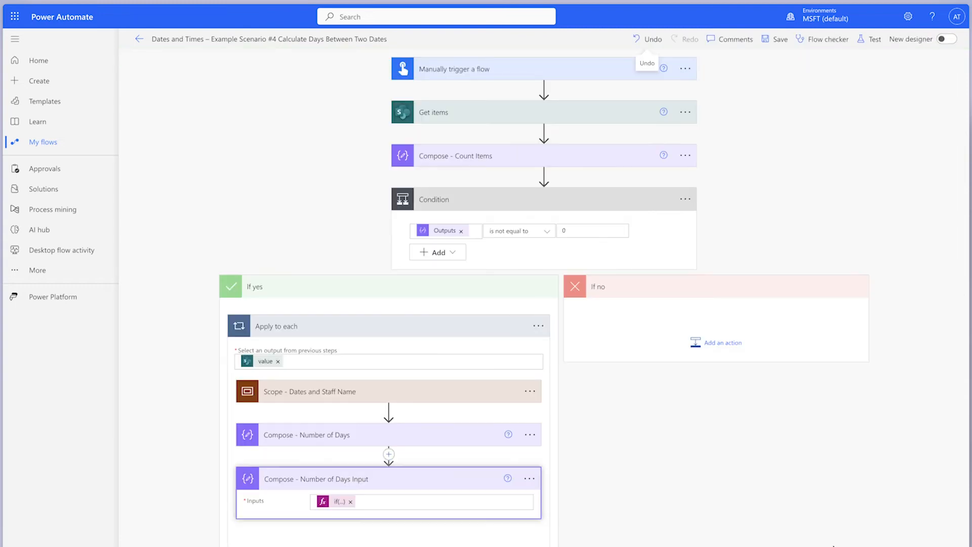
scroll(389, 455, "down", 2)
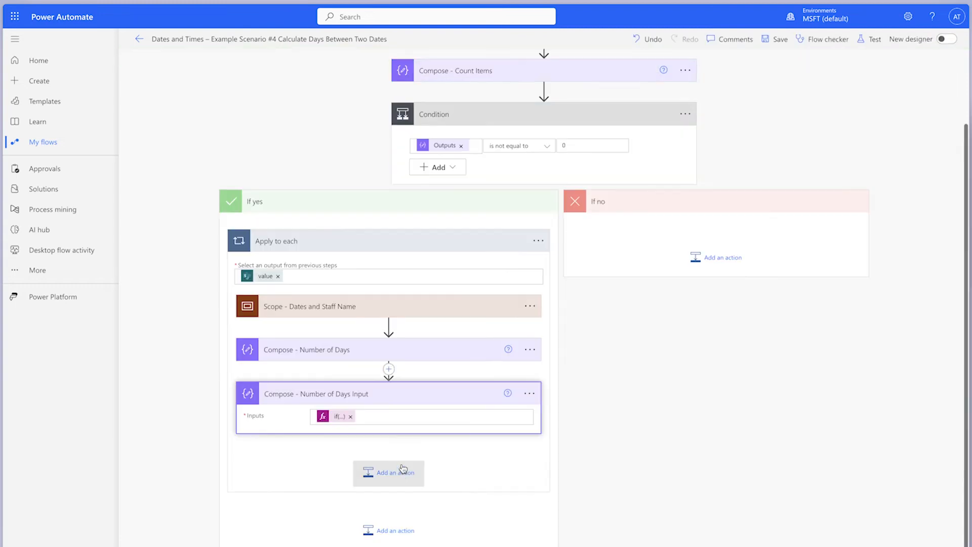
Add a SharePoint Update item action below Compose - Number of Days Input inside Apply to each
left_click(391, 471)
type("update")
scroll(570, 481, "down", 5)
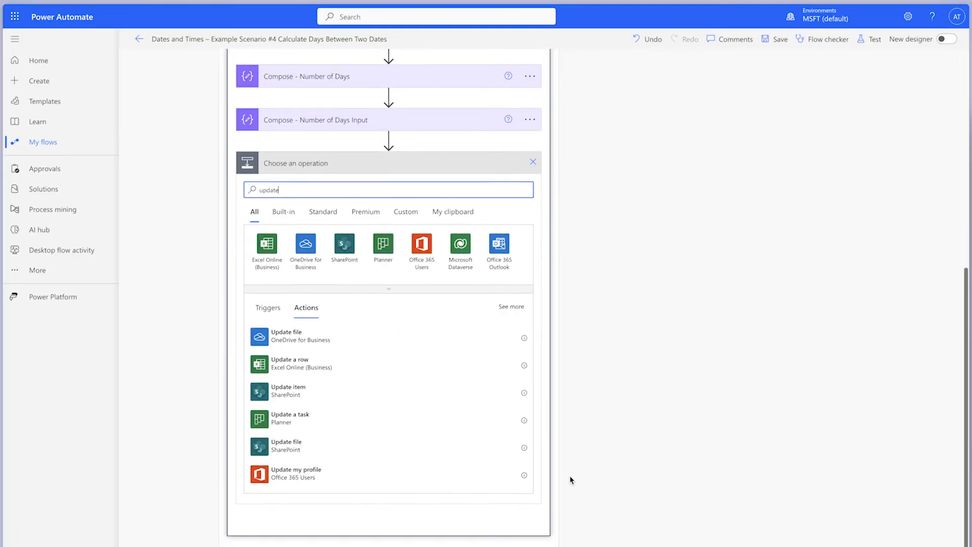
left_click(354, 389)
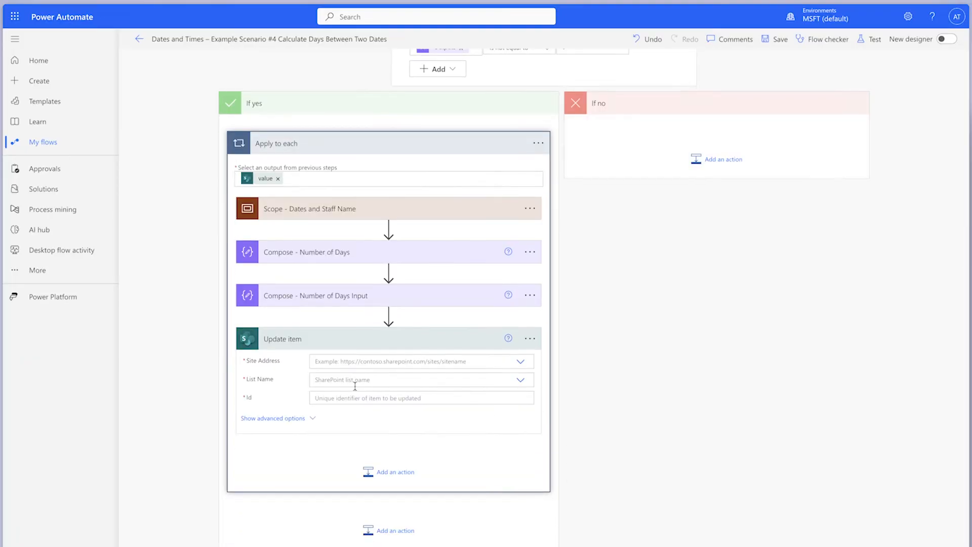
Point Update item to the Employee Experience Team site and Staff Time Off Requests list, with the ID from Get items as its Id
left_click(521, 363)
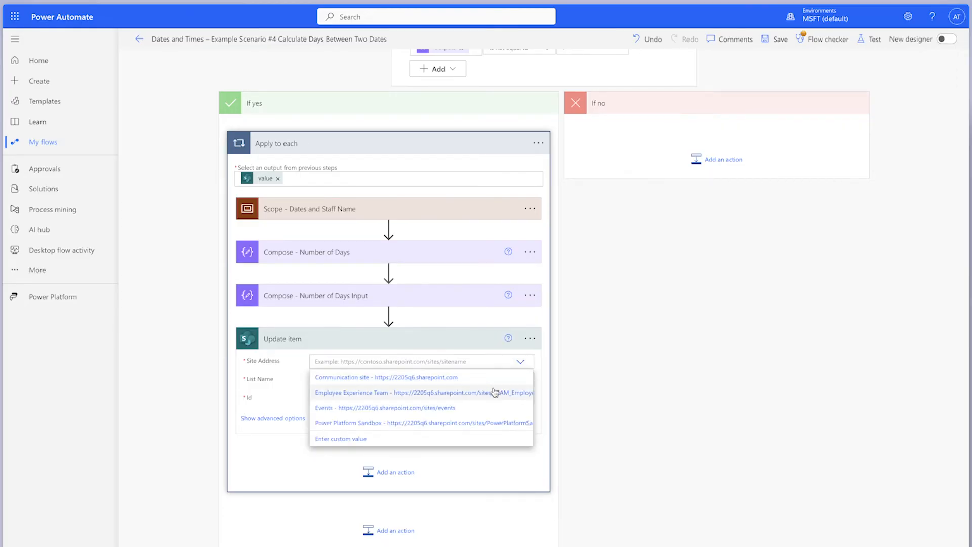
left_click(520, 391)
left_click(520, 391)
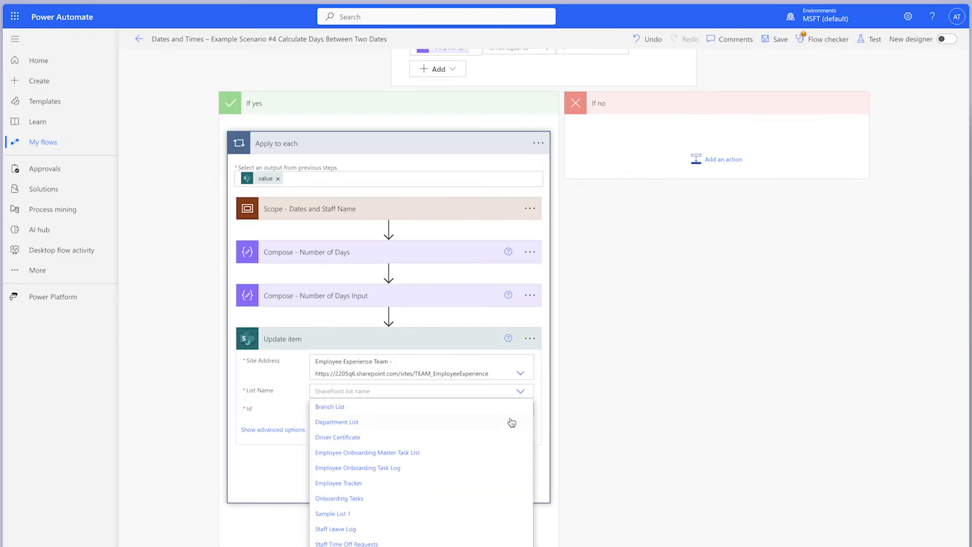
scroll(392, 523, "down", 1)
left_click(374, 520)
left_click(655, 385)
type("id")
left_click(647, 436)
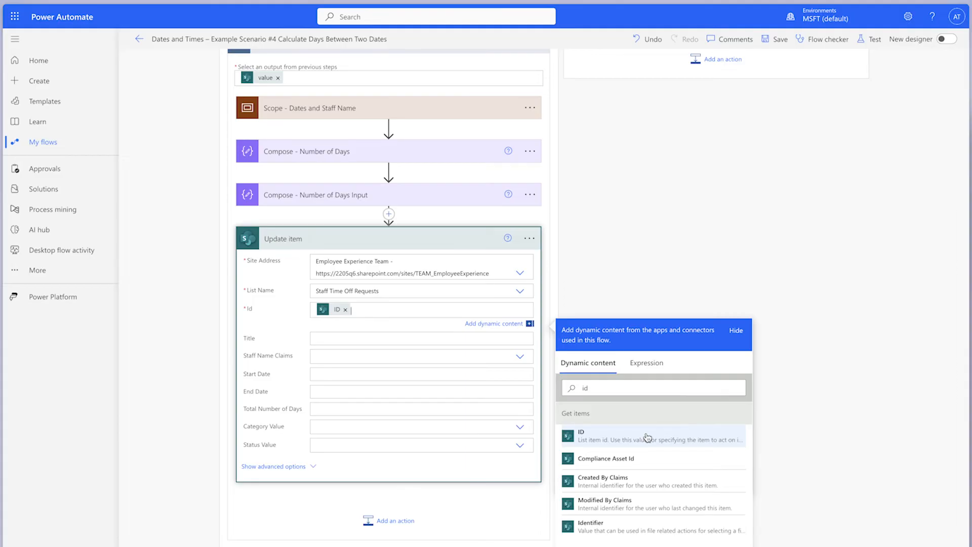
Set Total Number of Days in Update item to the Compose - Number of Days Input outputs
left_click(326, 408)
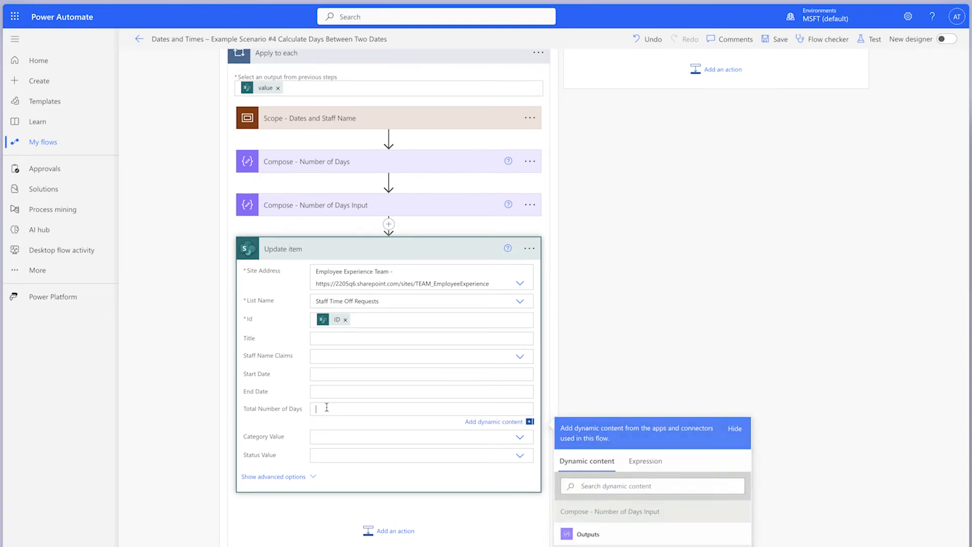
scroll(816, 481, "down", 2)
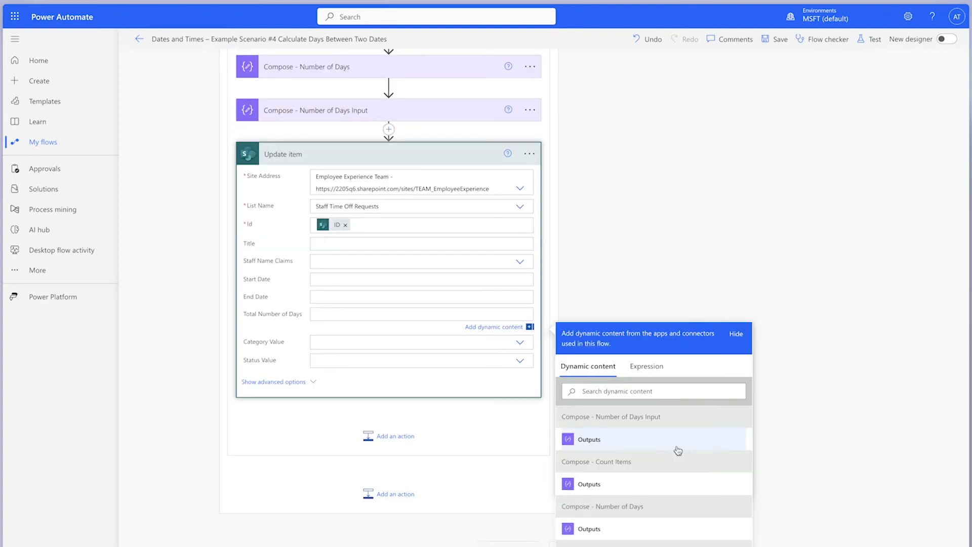
left_click(675, 446)
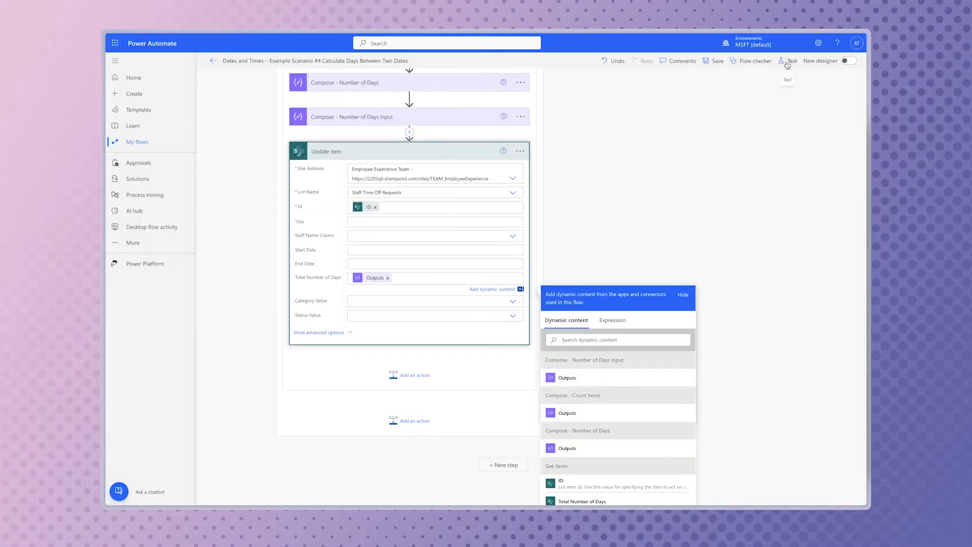
Save the Calculate Days Between Two Dates flow and test it manually through to its run results
left_click(868, 40)
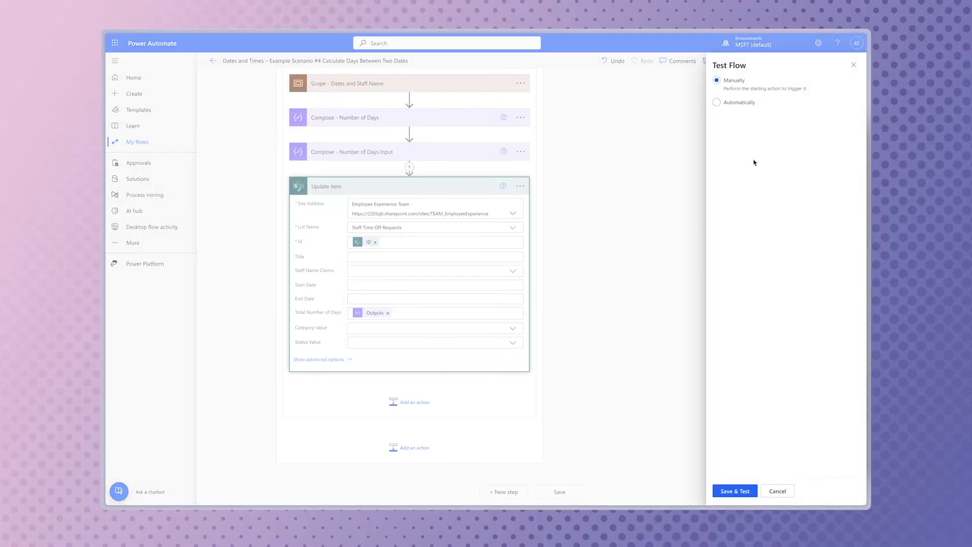
left_click(742, 490)
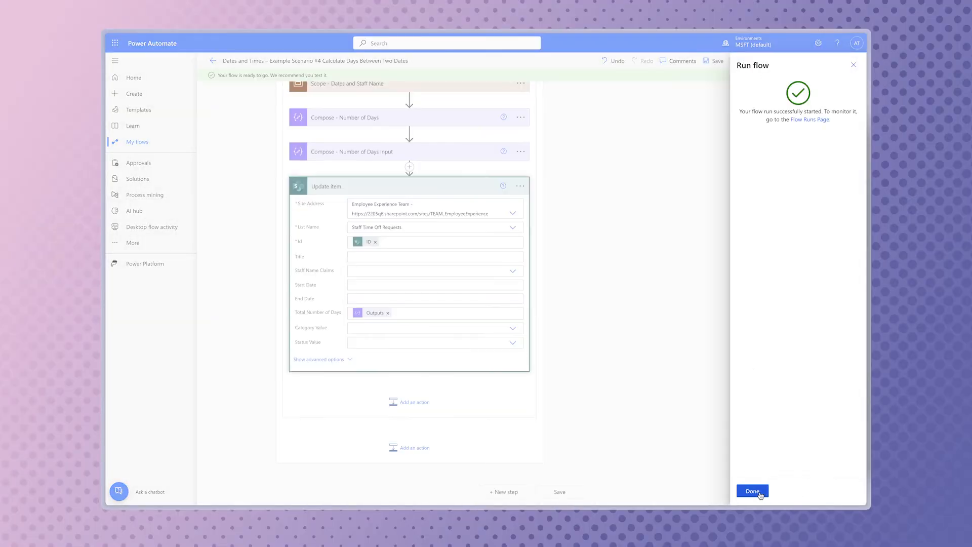
left_click(759, 491)
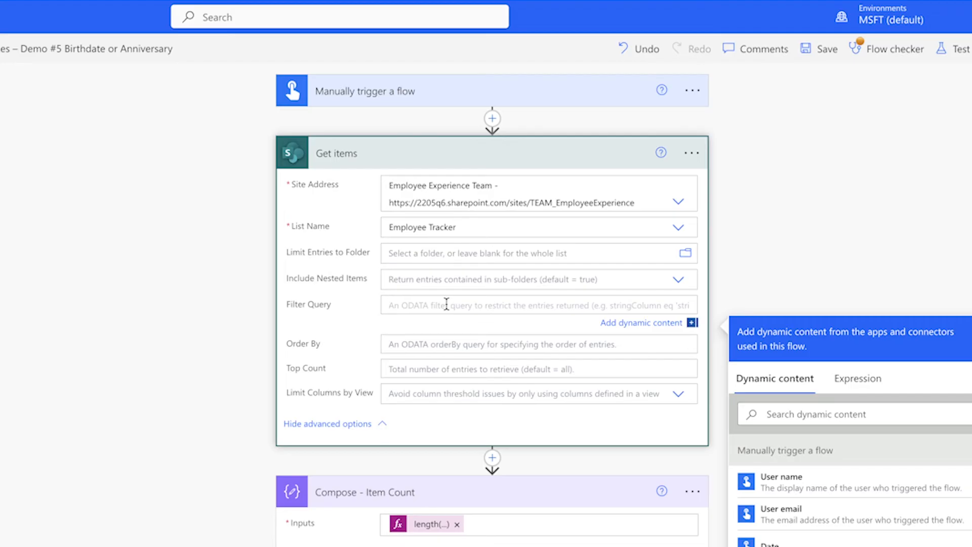
Add a Filter array action between Get items and Compose - Item Count, using the Get items value as its From array
left_click(492, 459)
left_click(501, 478)
type("filter")
left_click(495, 455)
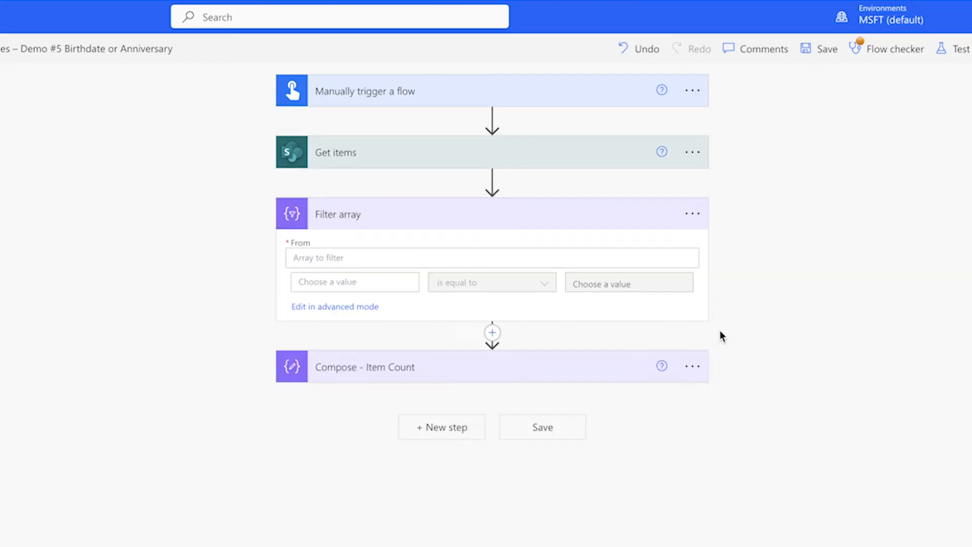
left_click(686, 252)
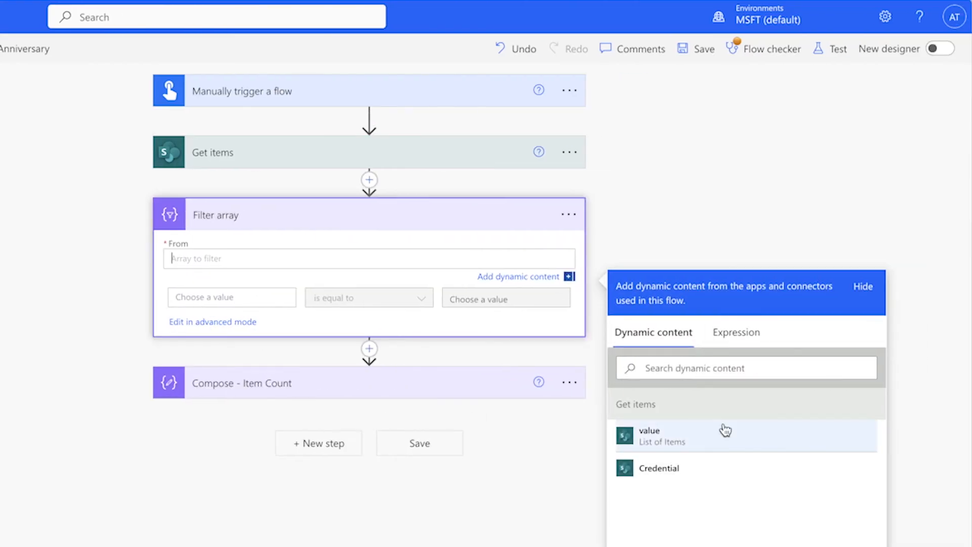
left_click(717, 441)
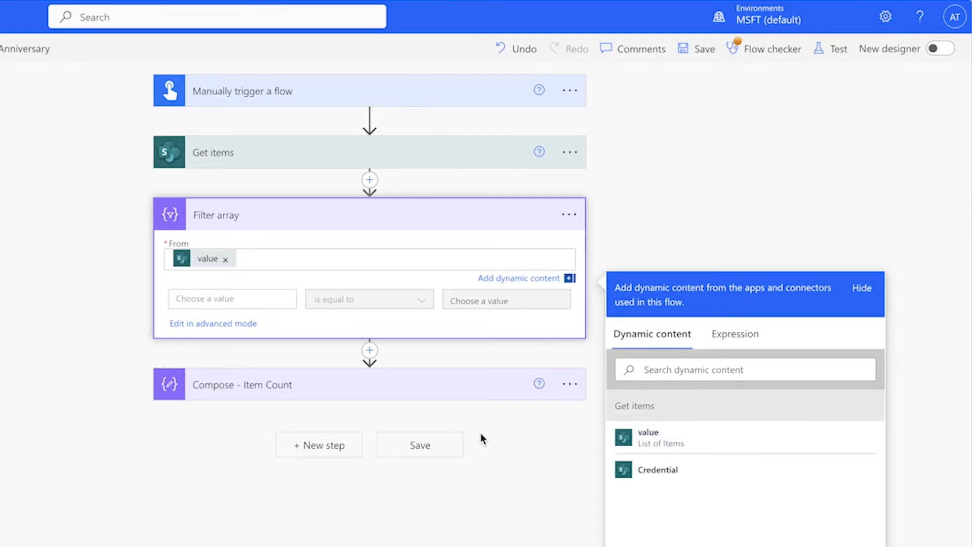
Set the Filter array condition to check StartDate from Get items with the contains operator
left_click(234, 301)
left_click(368, 394)
type("start")
left_click(396, 463)
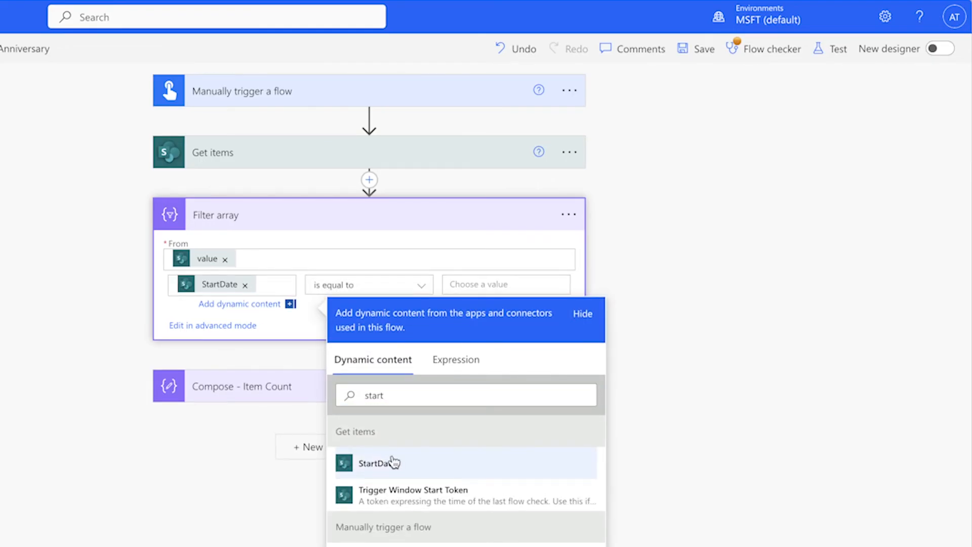
left_click(384, 285)
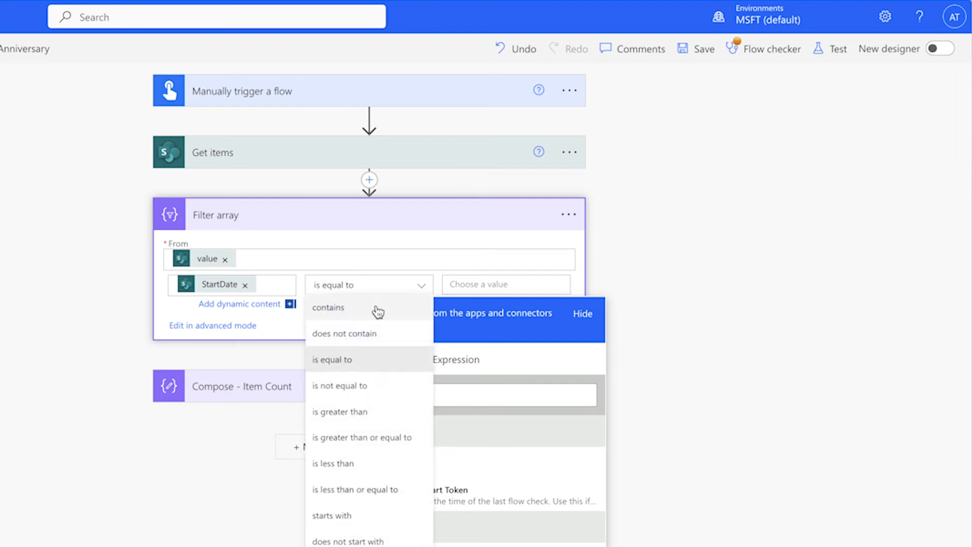
left_click(374, 307)
Set the comparison value of the Filter array condition to the expression formatDateTime(utcNow(),'MM-dd')
left_click(483, 284)
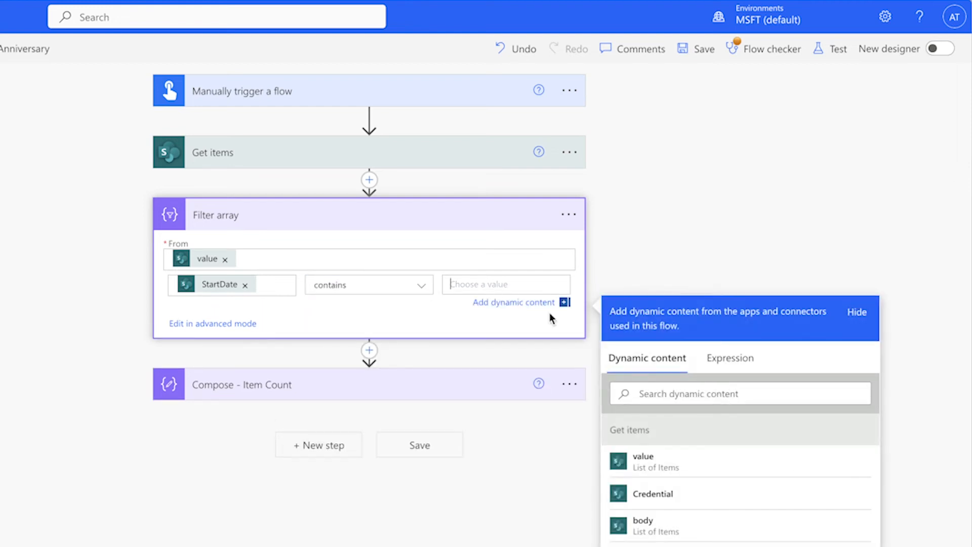
left_click(722, 357)
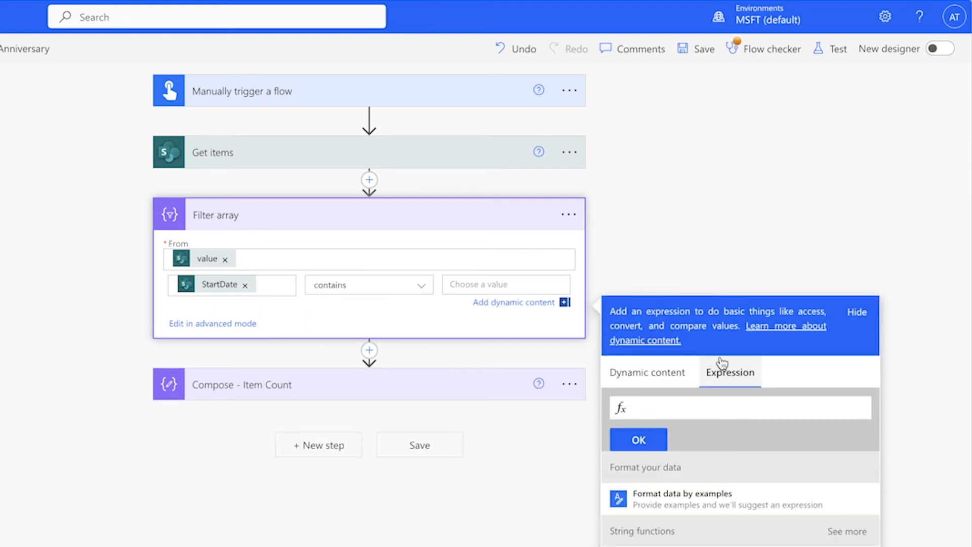
left_click(722, 407)
type("formatDateTime")
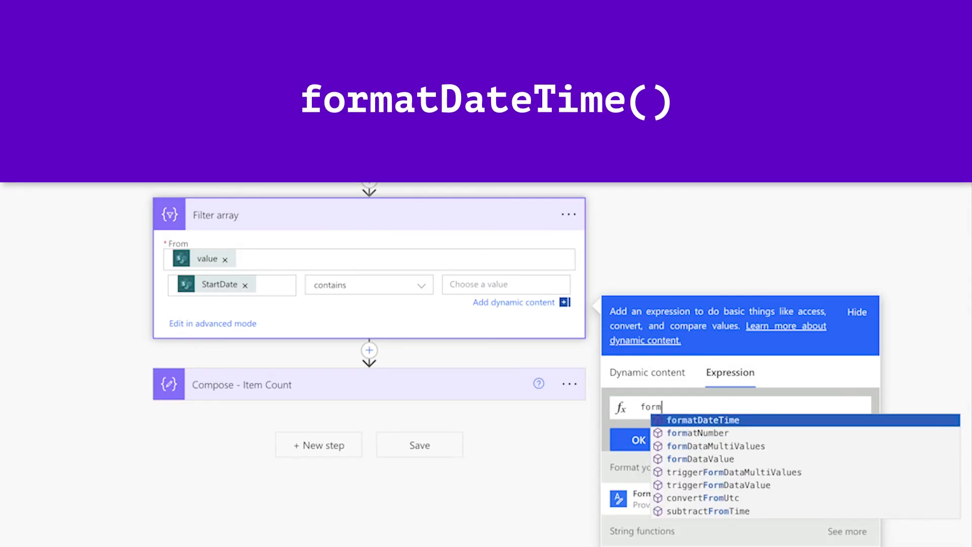
type("(utc")
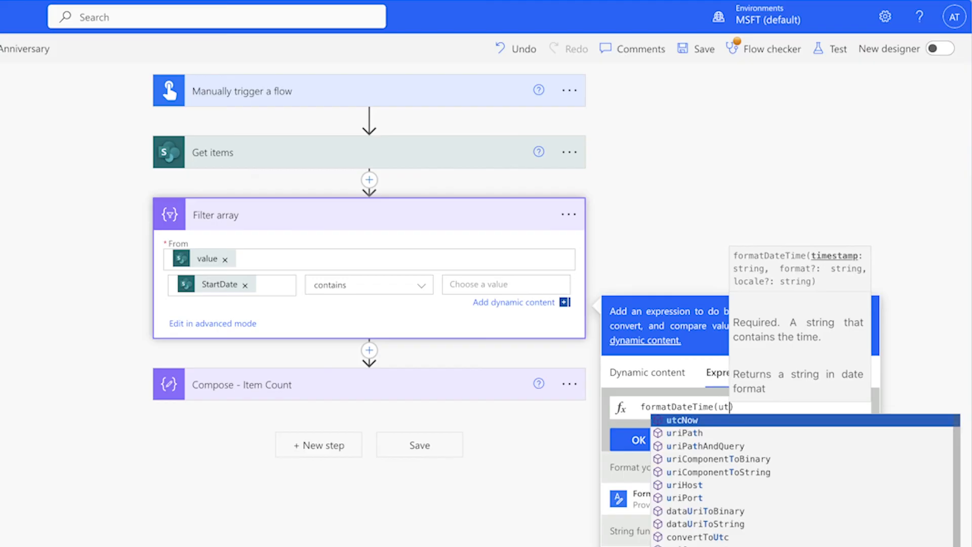
key("Return")
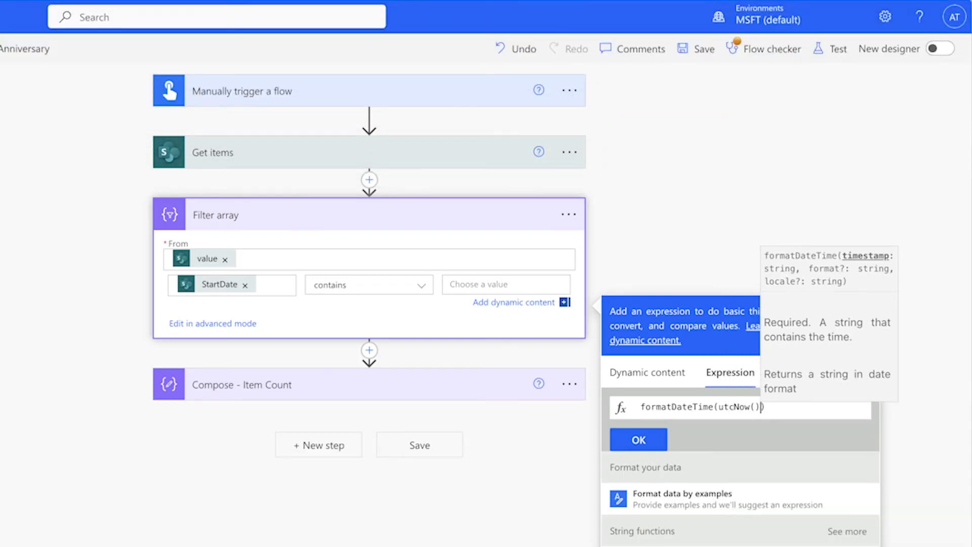
type(",''MM-")
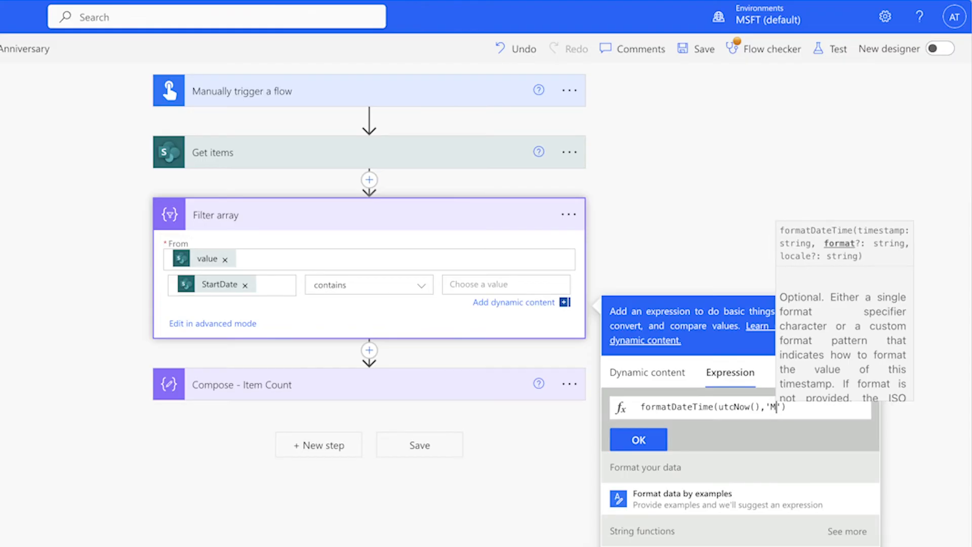
type("dd")
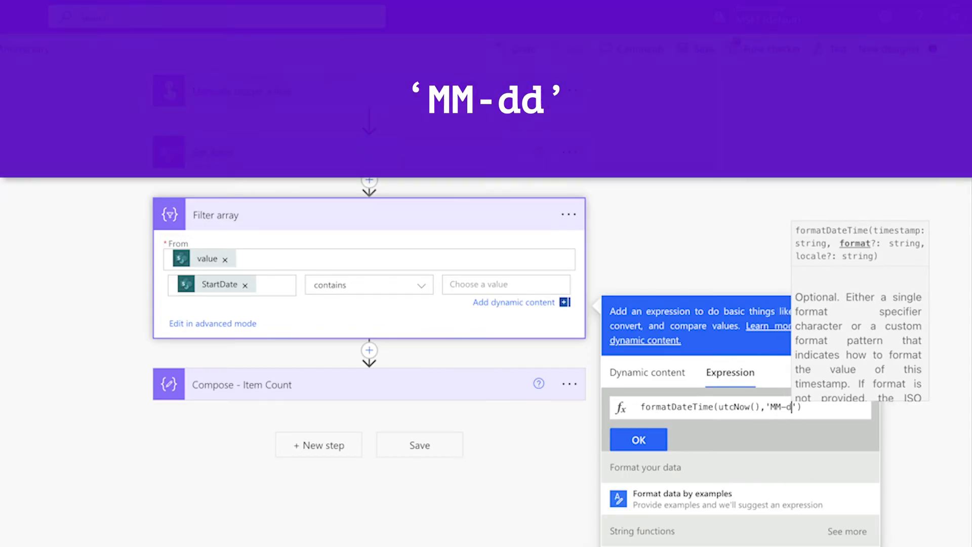
left_click(765, 439)
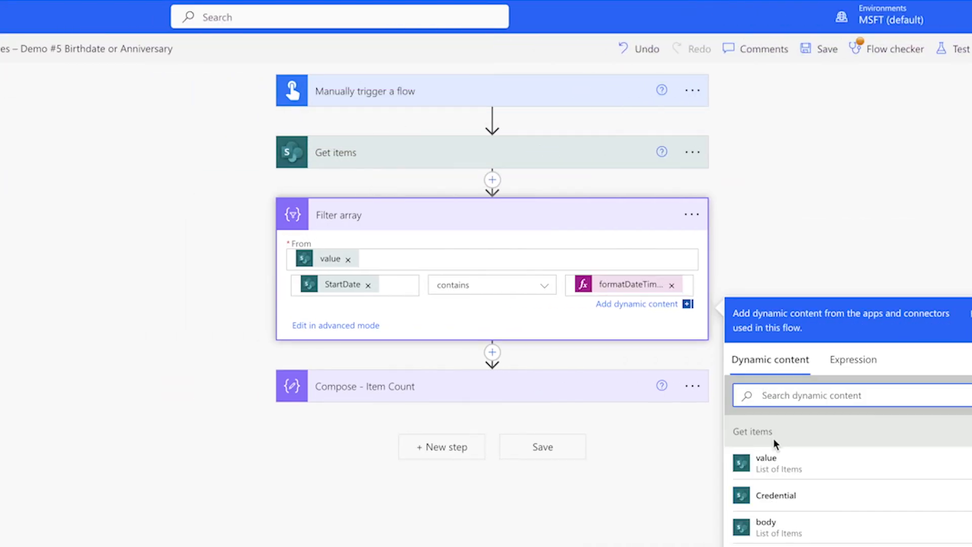
Set the Filter Query of Get items to "StartDate ne null and Birthdate ne null"
left_click(530, 171)
left_click(529, 164)
left_click(448, 303)
type("StartDate ne null and Birthdate ne n")
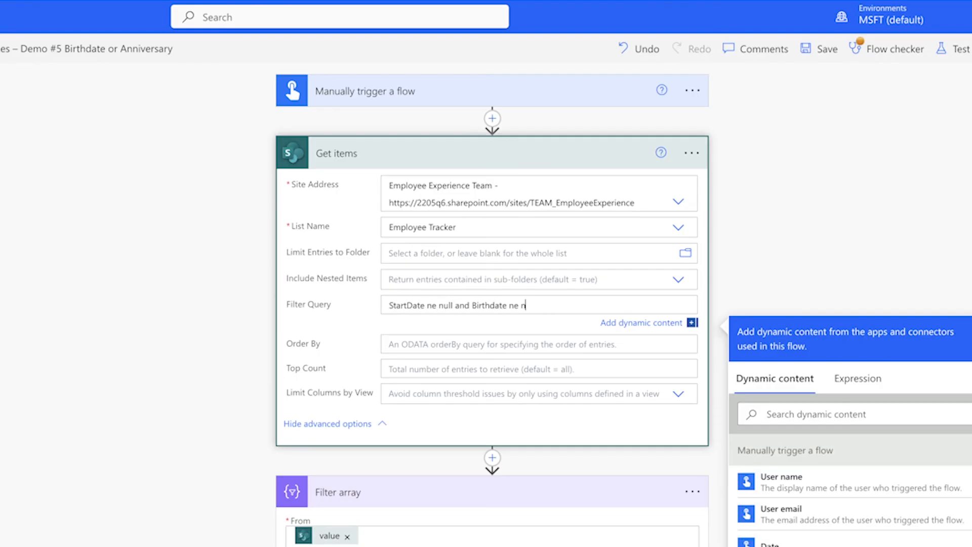
type("ull")
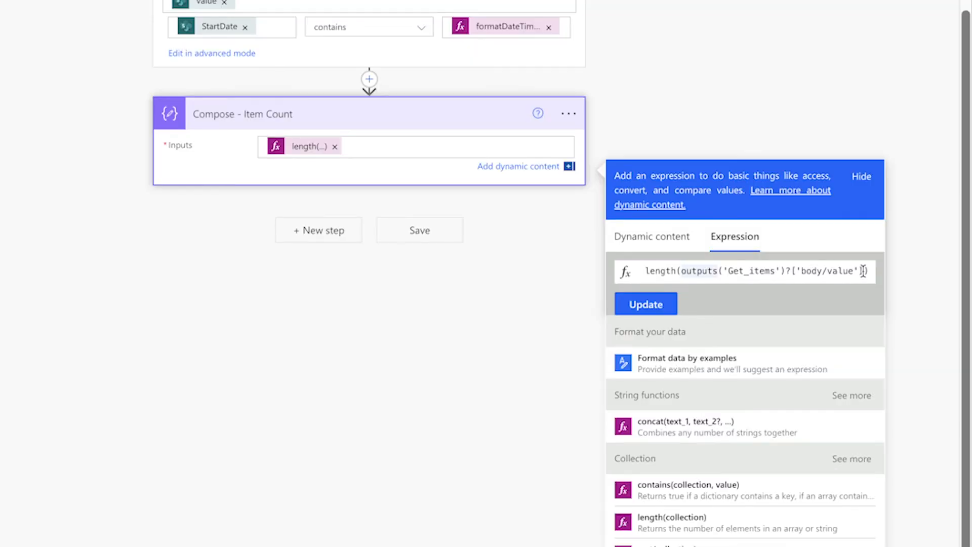
Replace the Get items reference in the Compose - Item Count expression with the Filter array body, giving length(body('Filter_array'))
left_click(862, 271, "shift")
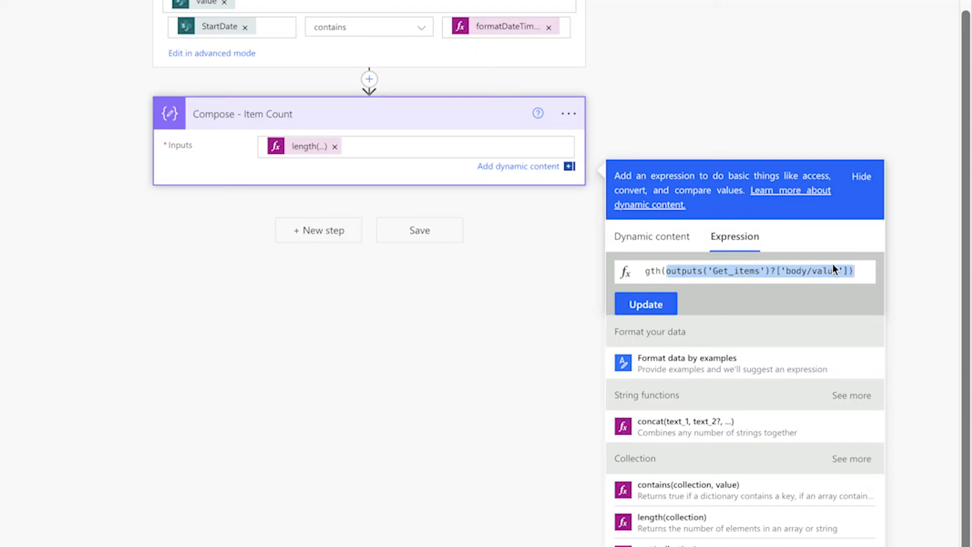
left_click(669, 238)
left_click(759, 435)
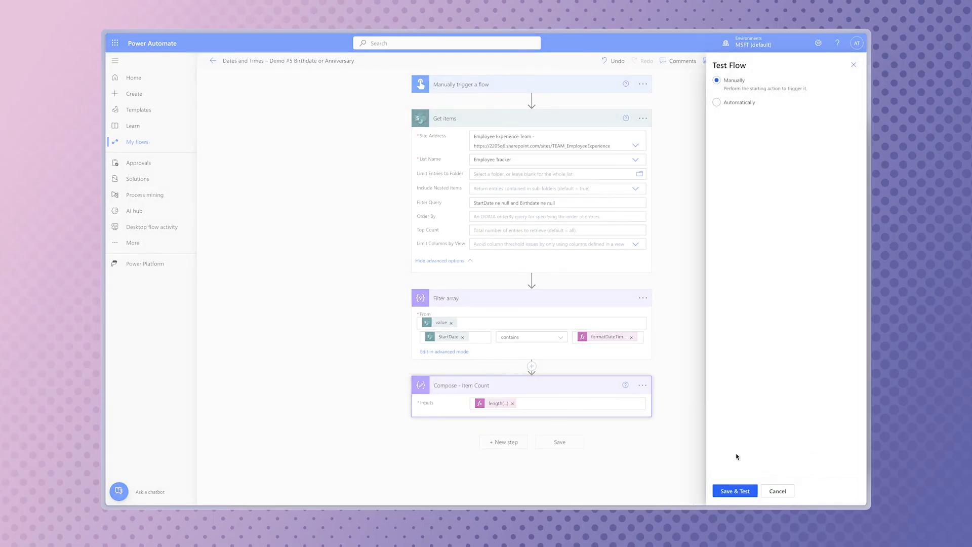
Open the test run of the Birthdate or Anniversary flow and inspect the Compose - Item Count outputs
left_click(754, 490)
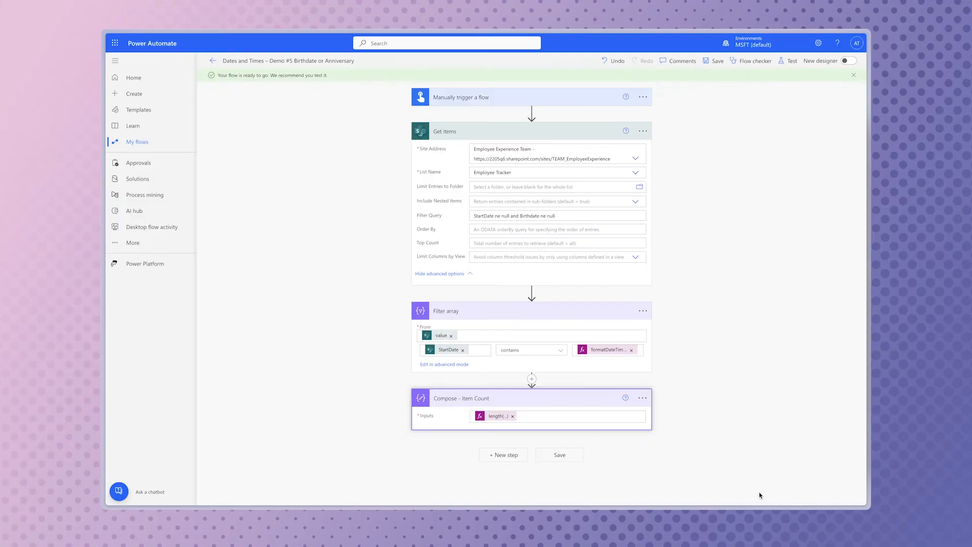
left_click(592, 206)
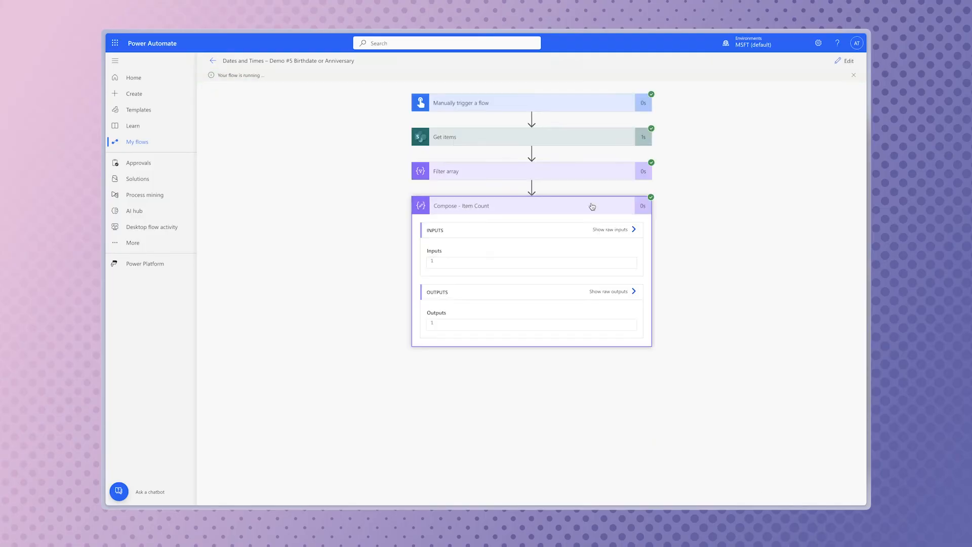
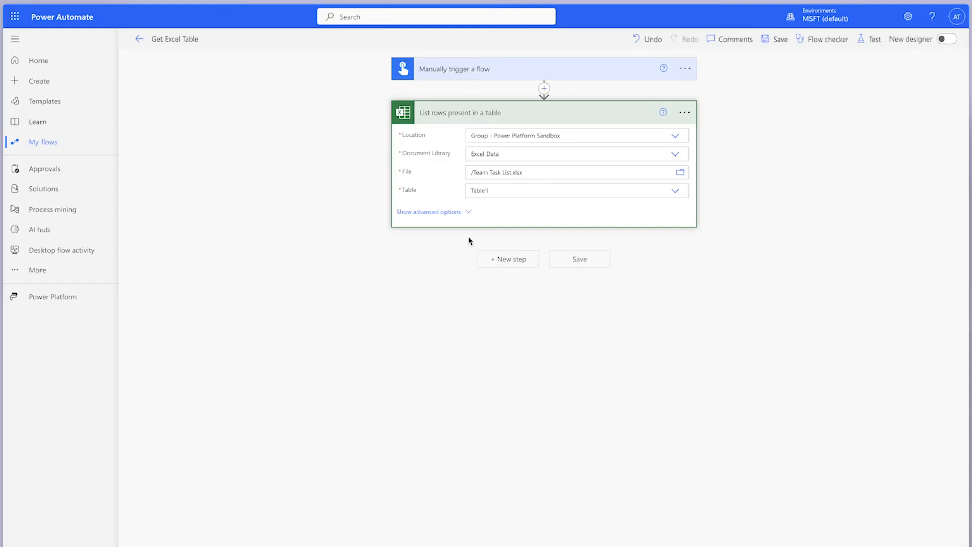
Set the DateTime Format of the List rows present in a table action to ISO 8601
left_click(465, 211)
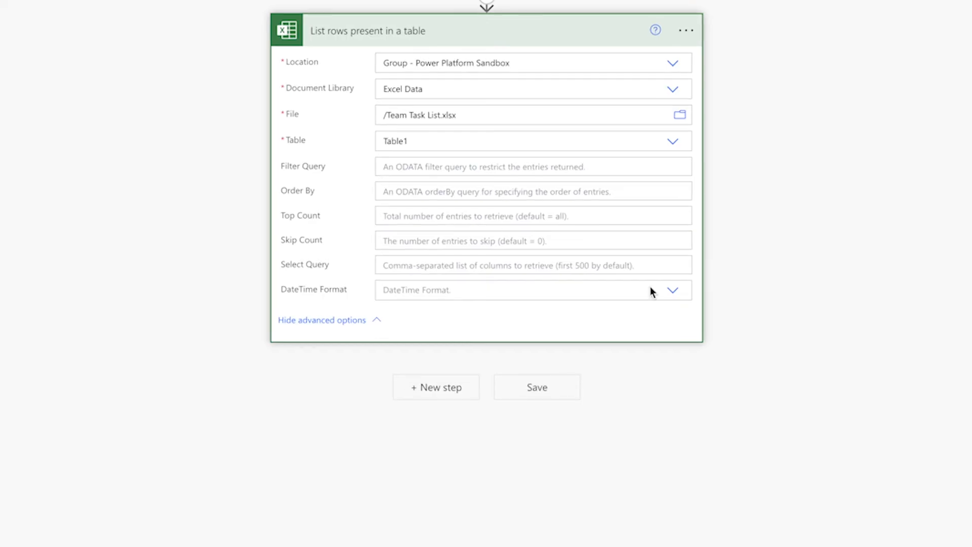
left_click(672, 292)
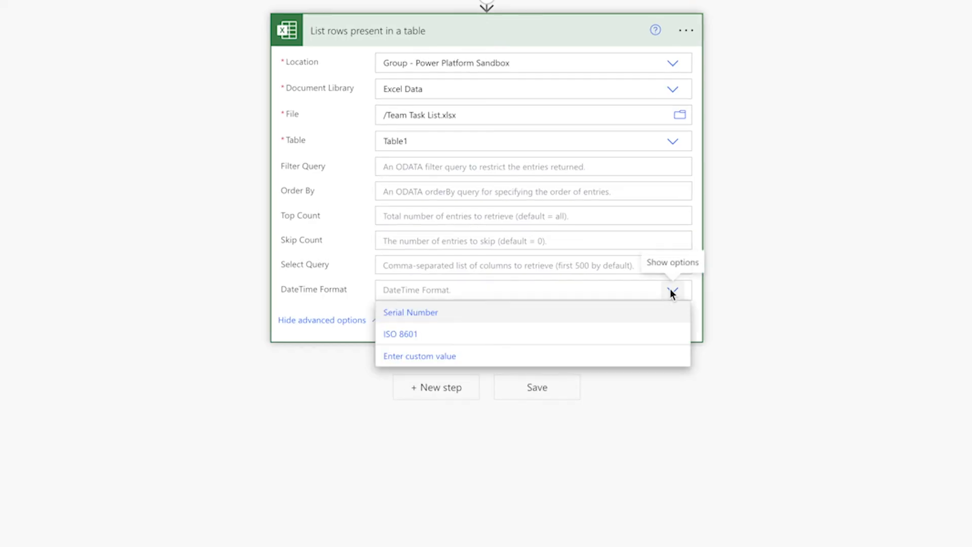
left_click(545, 335)
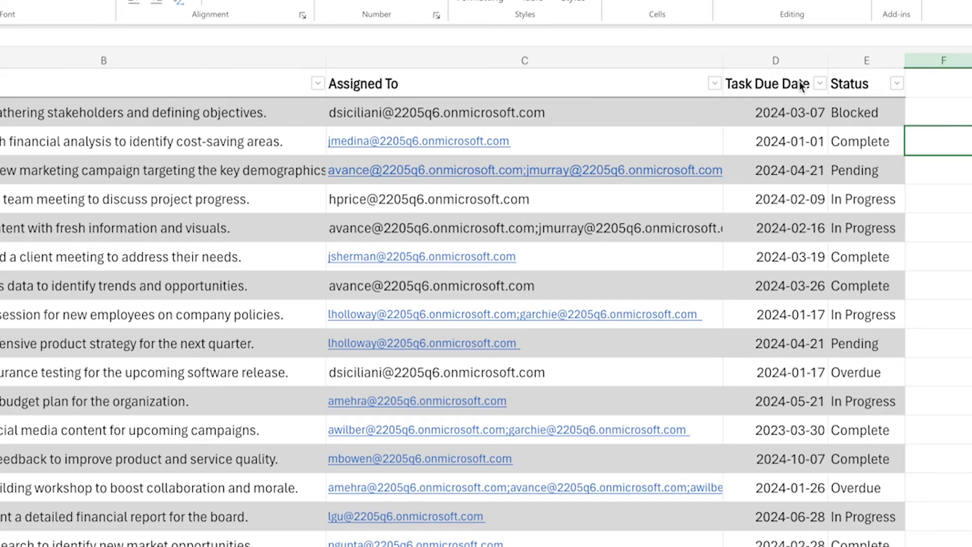
Set the Filter Query of List rows to TaskDueDate eq followed by the quoted expression formatDateTime(utcNow(),'yyyy-MM-dd')
type("TaskDue")
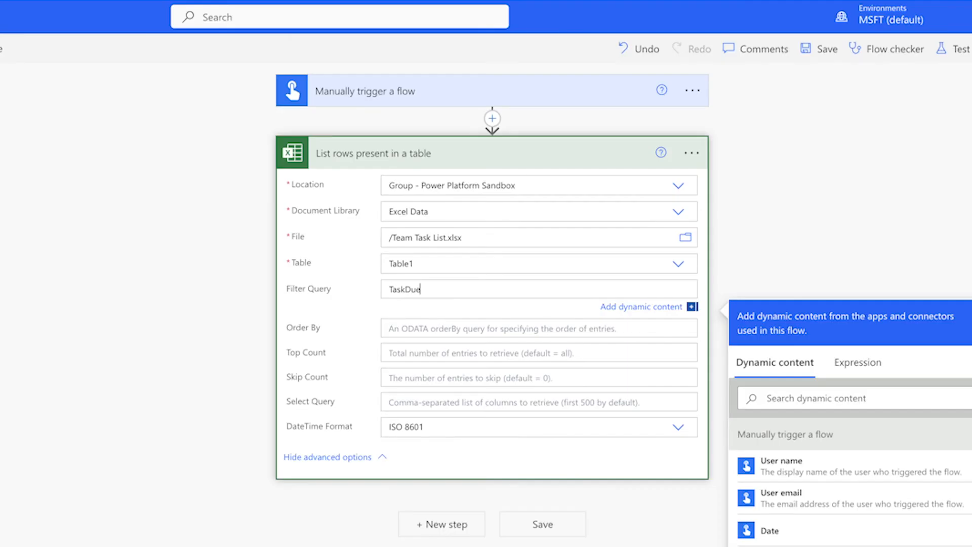
type("Date eq")
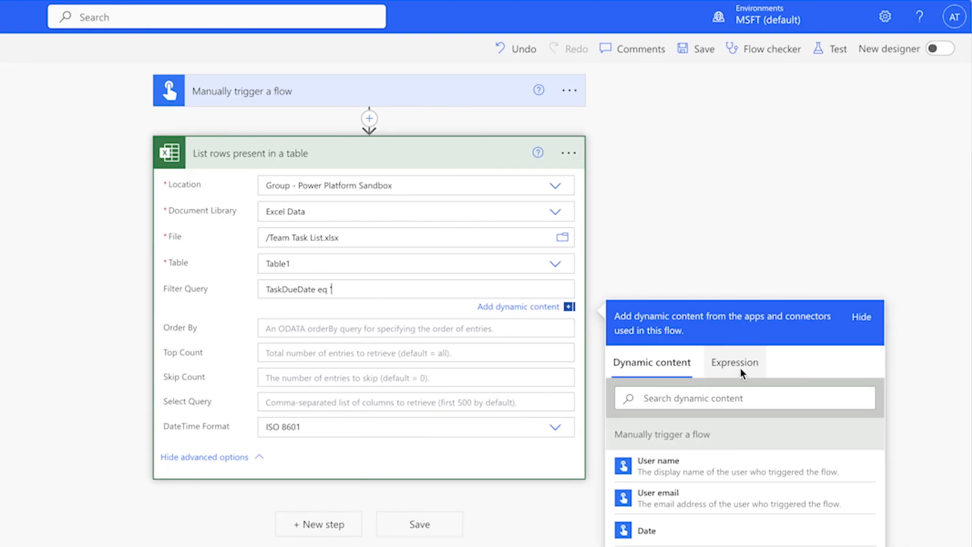
left_click(860, 365)
type("formatDateTime")
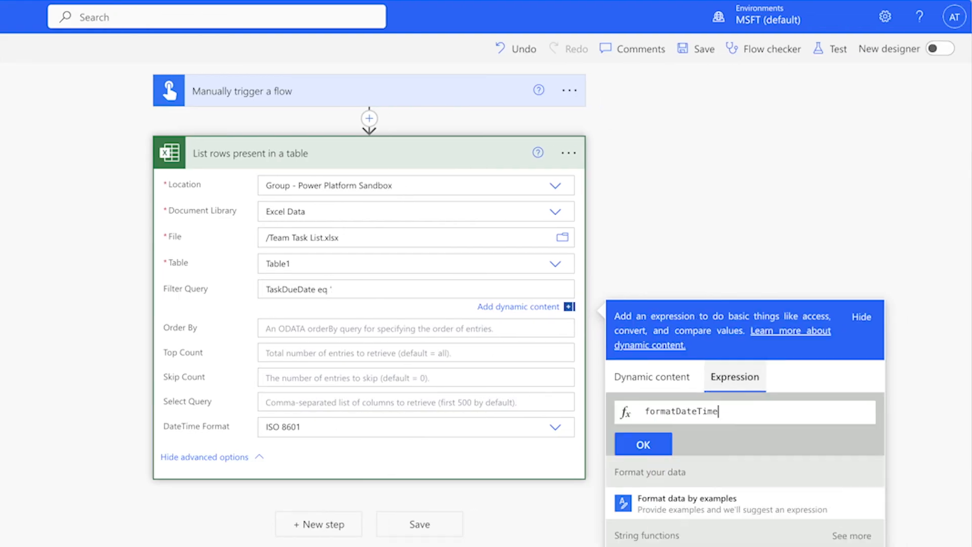
type("(utcNow(),")
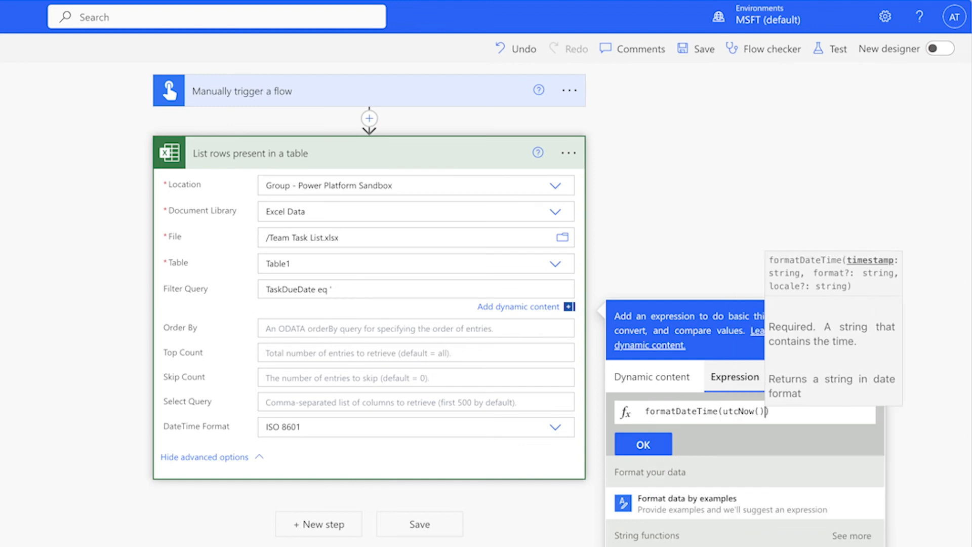
type("'yyyy-MM-d")
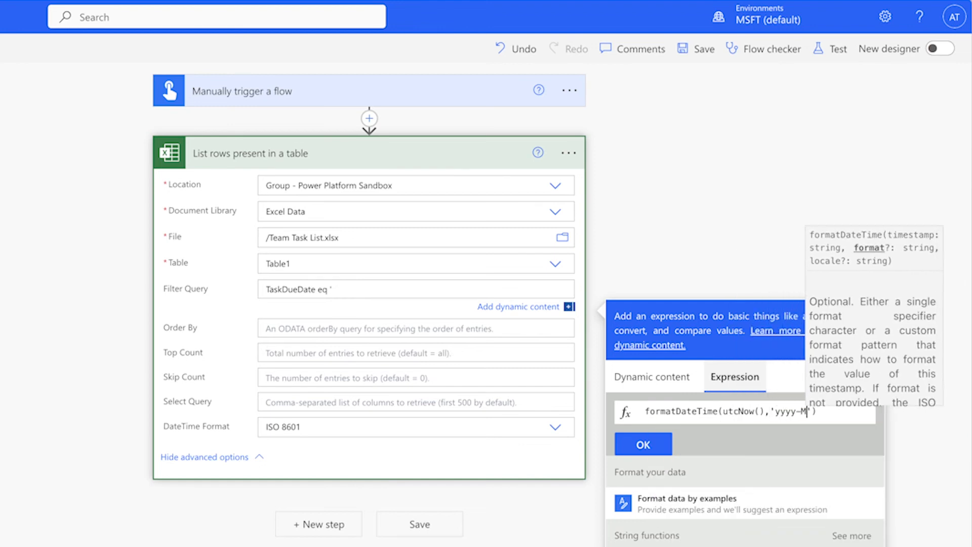
type("d")
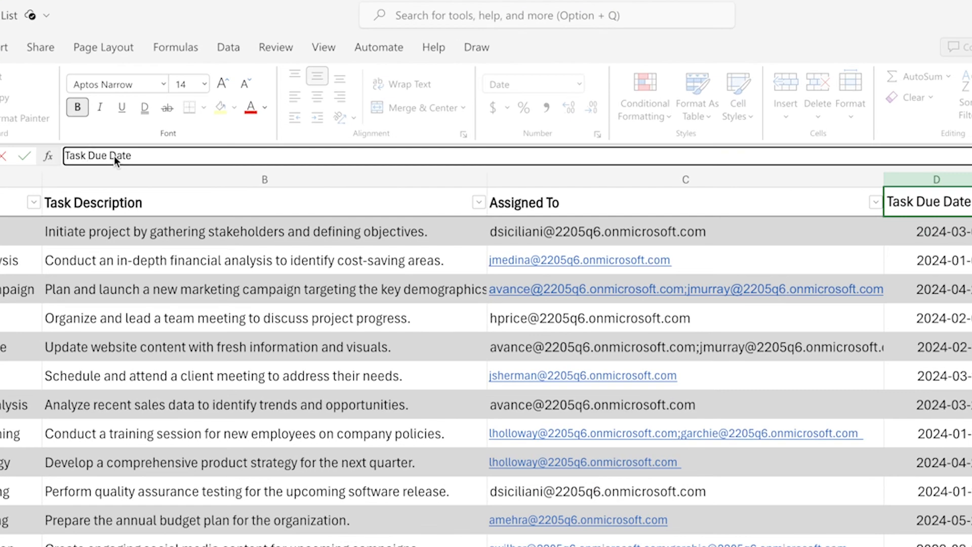
Switch to the Team Task List workbook in Excel and remove the spaces from the Task Due Date column header
key("BackSpace")
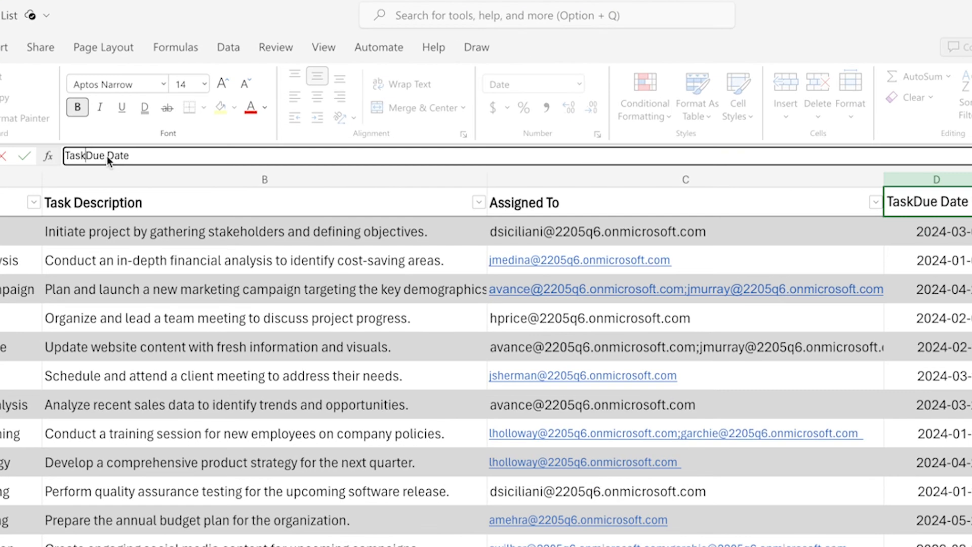
key("BackSpace")
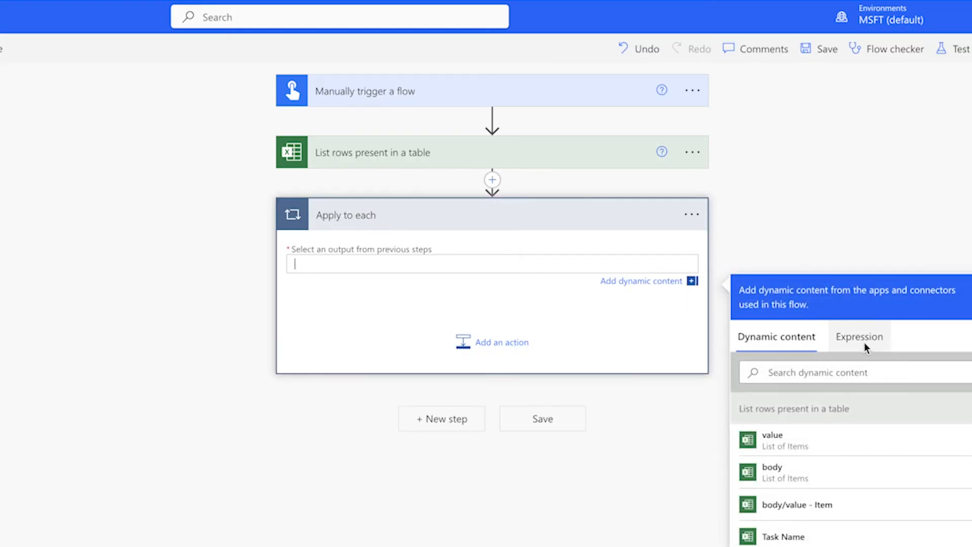
Loop the Apply to each over the value output of List rows and add a Condition action inside it
left_click(810, 436)
left_click(506, 342)
type("c")
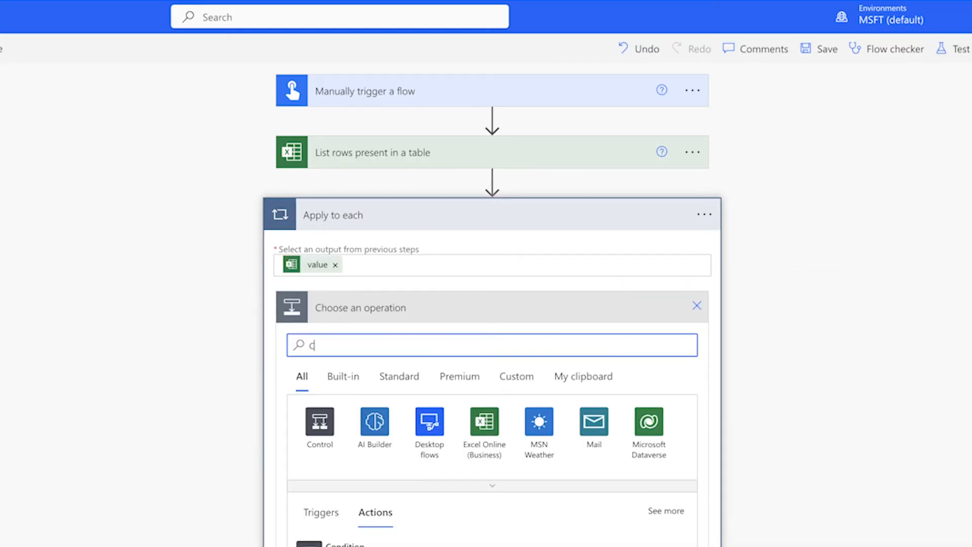
type("ondi")
left_click(385, 545)
Set the condition to check that Status is equal to In Progress
left_click(375, 351)
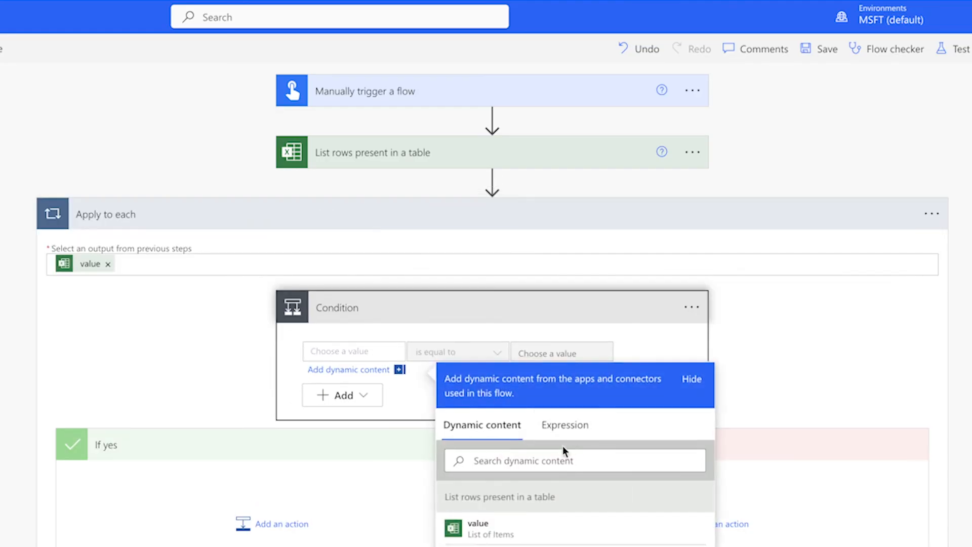
left_click(544, 457)
type("sta")
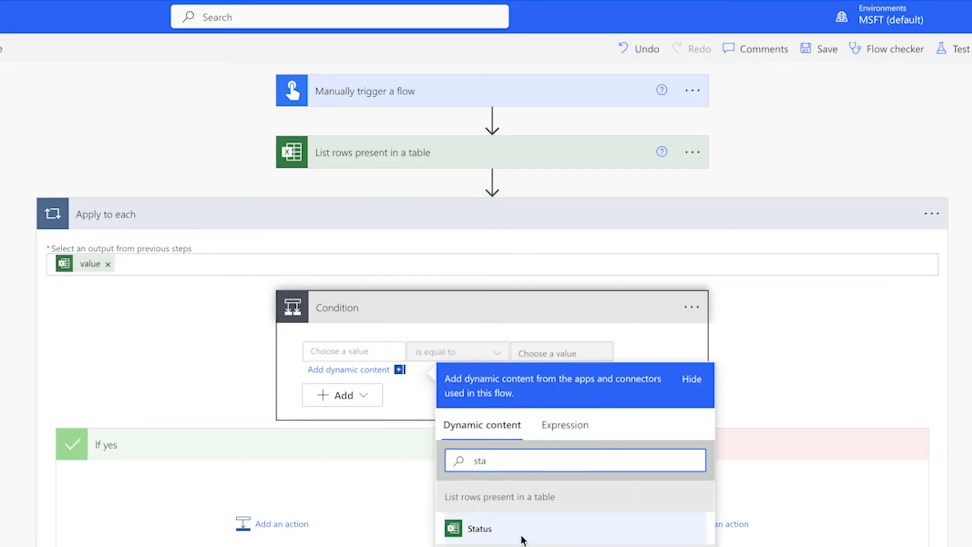
left_click(521, 536)
left_click(541, 351)
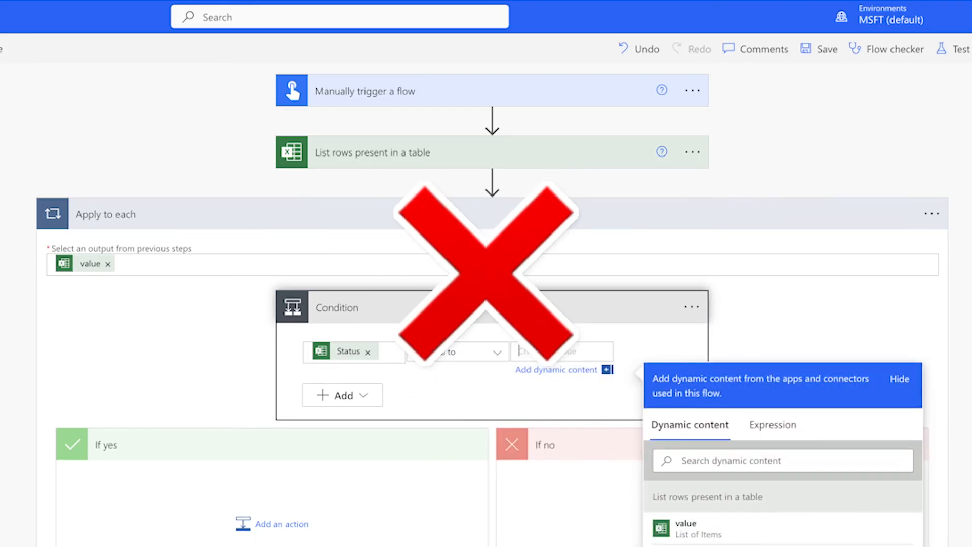
type("In Progress")
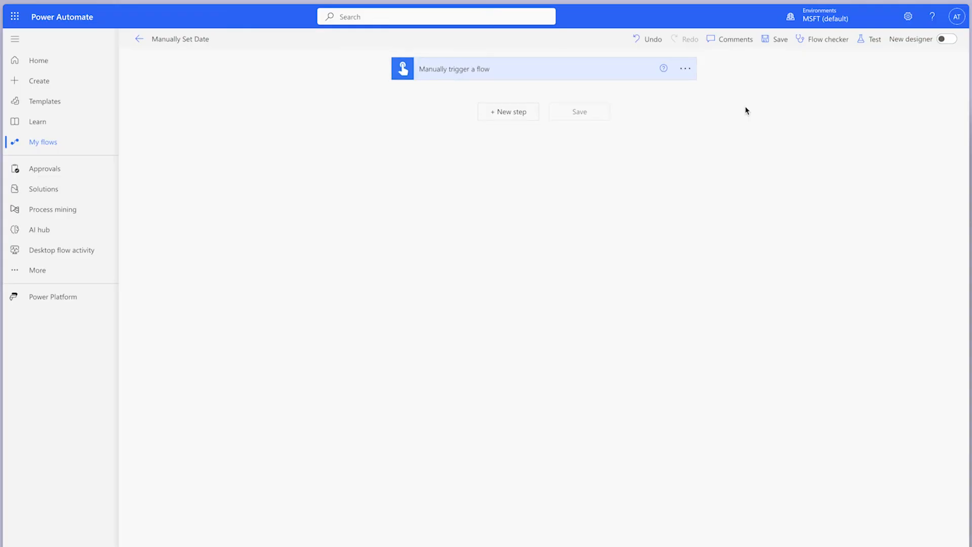
Add a Date input to the manual trigger of the Manually Set Date flow
left_click(629, 74)
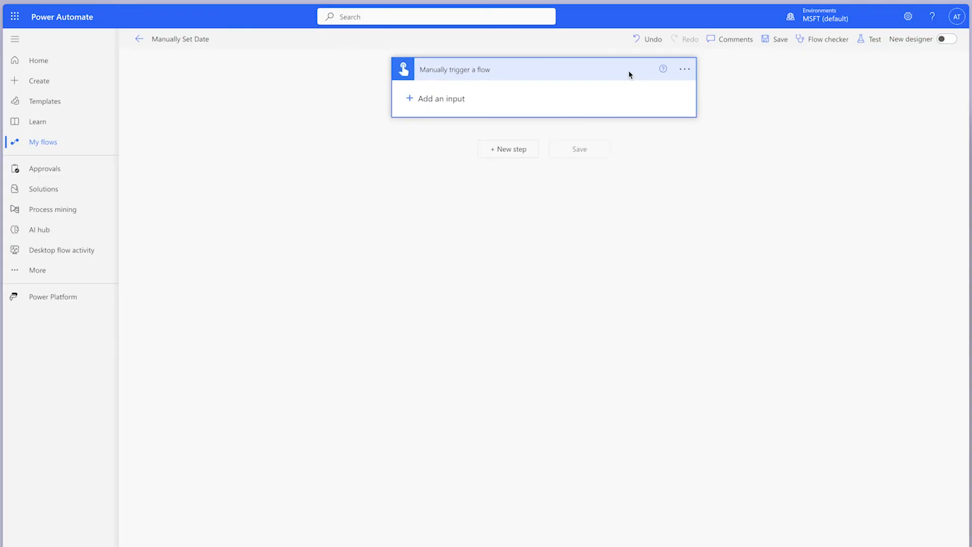
left_click(456, 100)
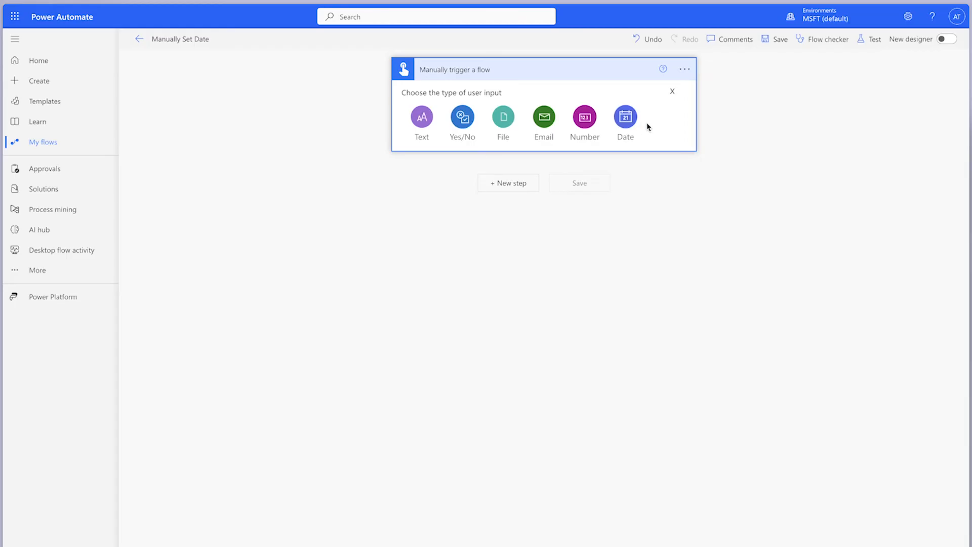
left_click(627, 120)
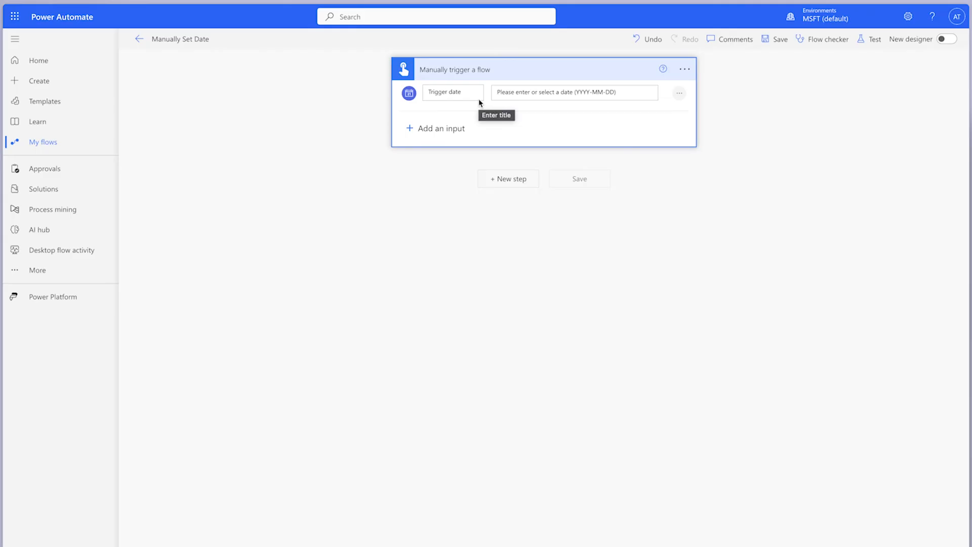
Add a Compose action after the trigger and insert the Trigger date dynamic content as its input
left_click(506, 178)
type("Compose")
left_click(451, 286)
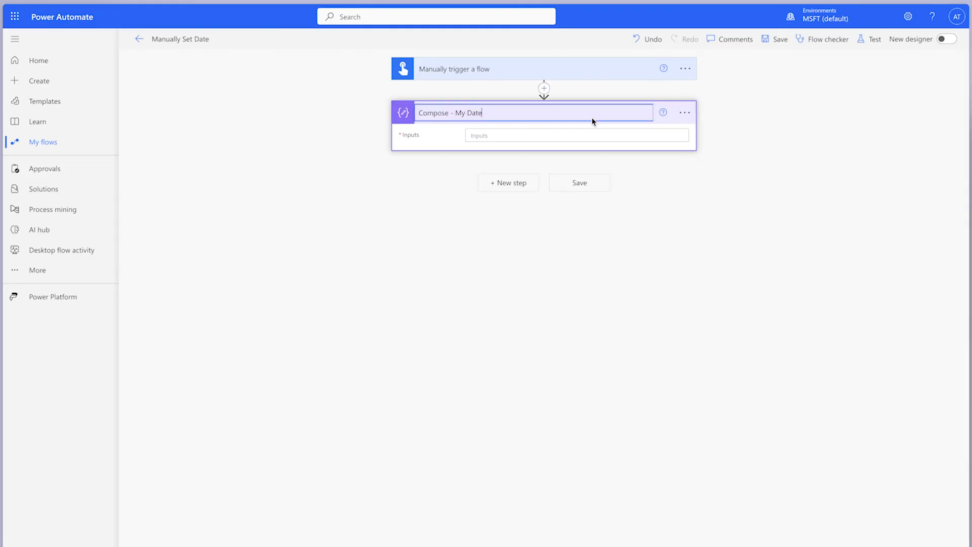
left_click(567, 135)
left_click(760, 208)
type("trig")
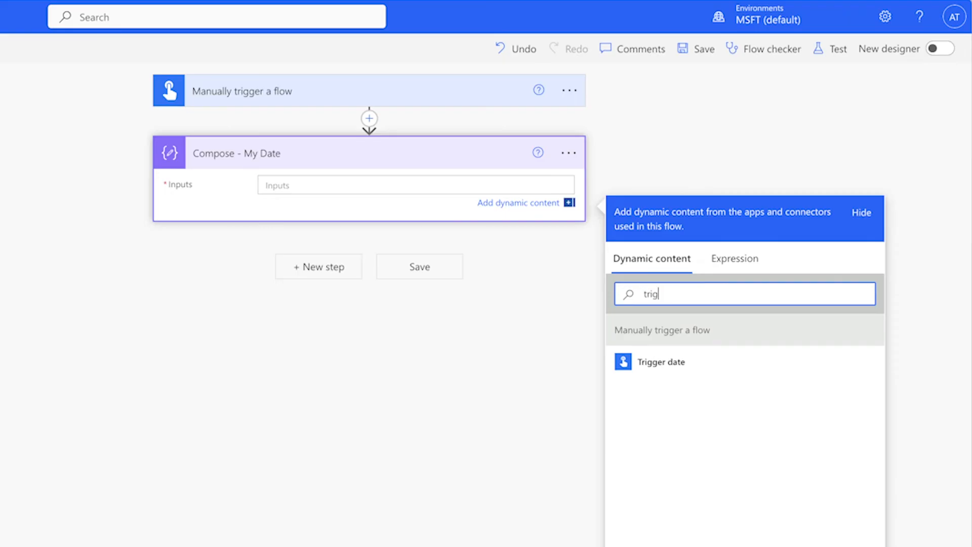
left_click(689, 354)
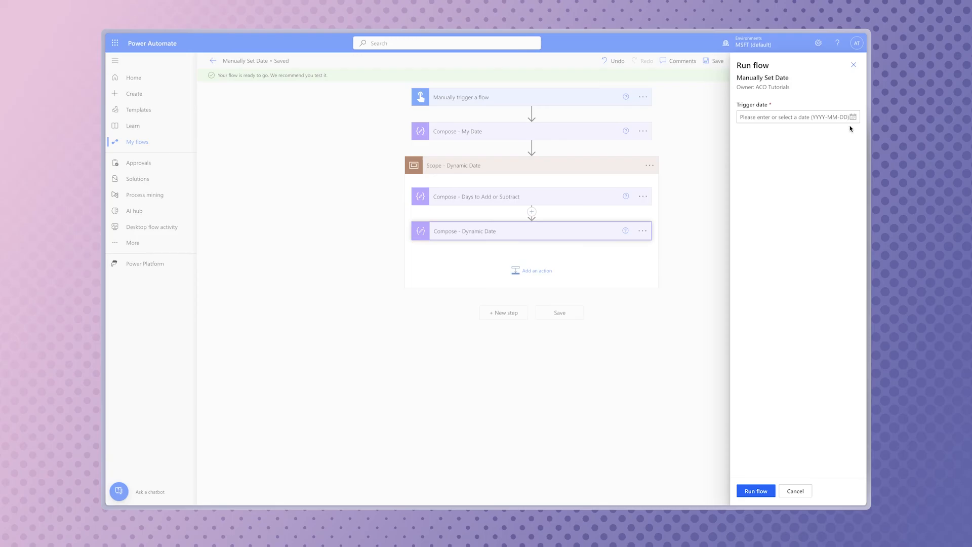
Run the Manually Set Date flow with April 22, 2024 as the trigger date
left_click(852, 117)
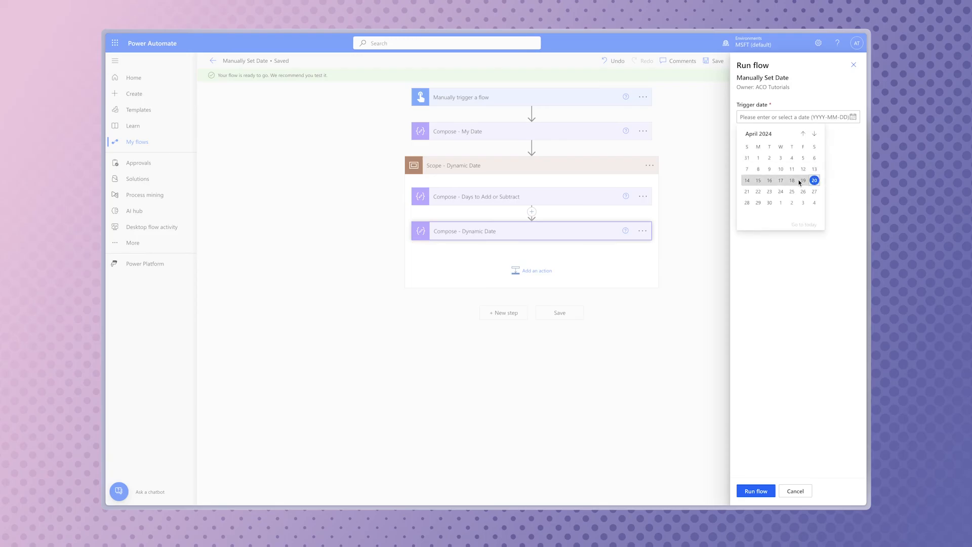
left_click(759, 195)
left_click(767, 488)
left_click(765, 490)
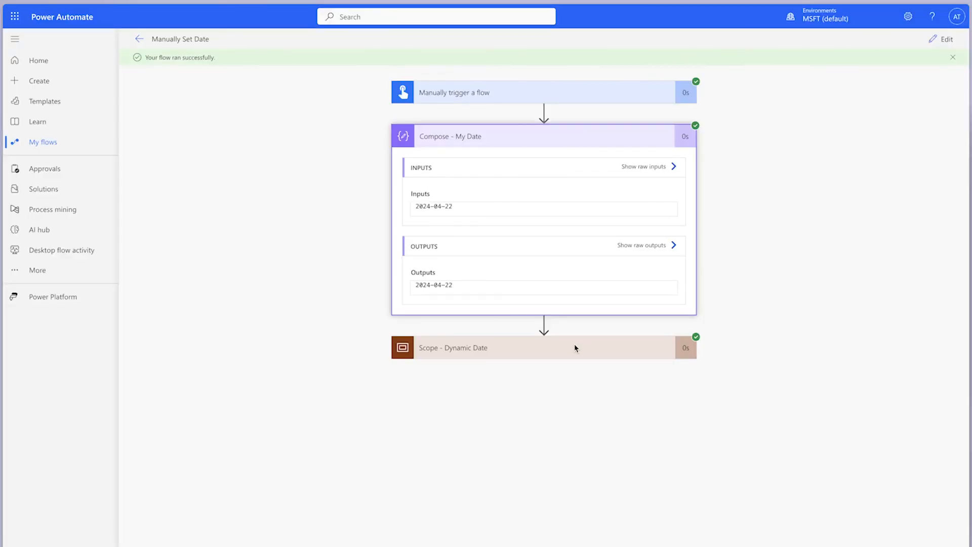
Inspect the run results of the Compose actions, including the days to add and the dynamic date
left_click(574, 347)
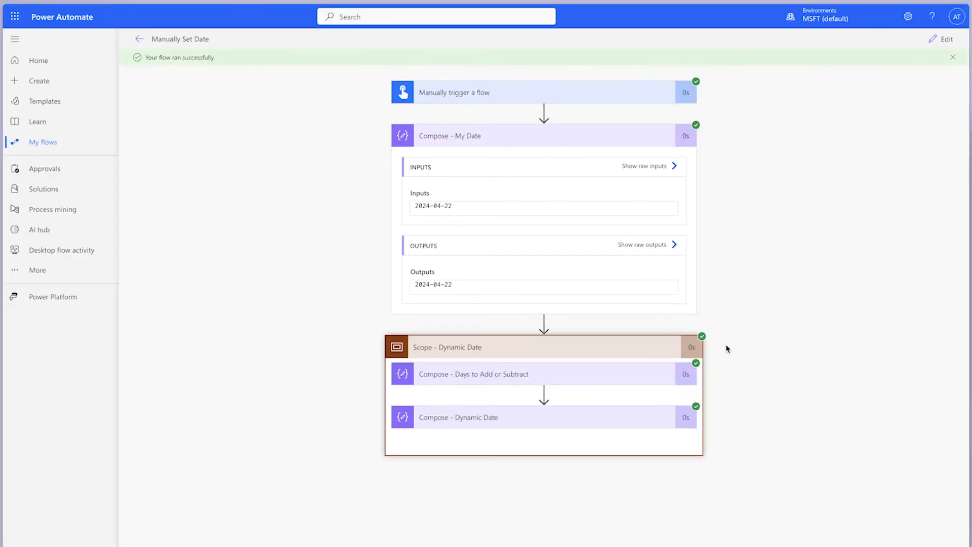
left_click(597, 372)
scroll(715, 373, "down", 1)
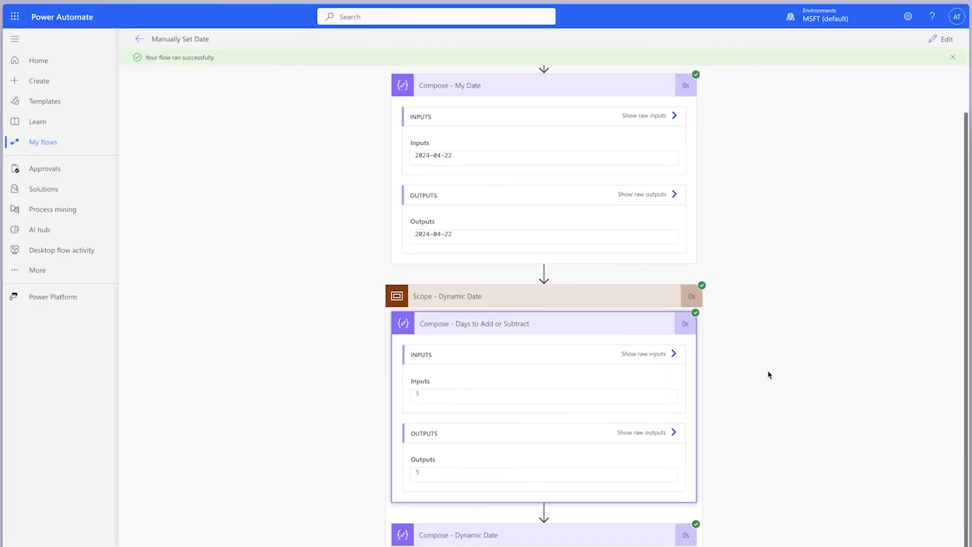
scroll(799, 411, "down", 3)
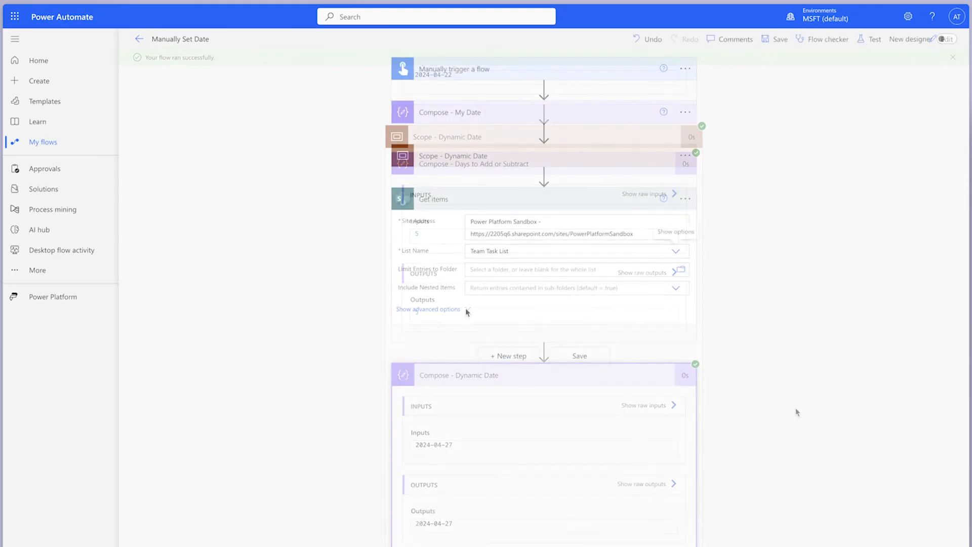
Set the Get items Filter Query to DueDate ge a quoted Compose output and DueDate le the quoted Compose - Dynamic Date output
left_click(490, 306)
type("DueDate g")
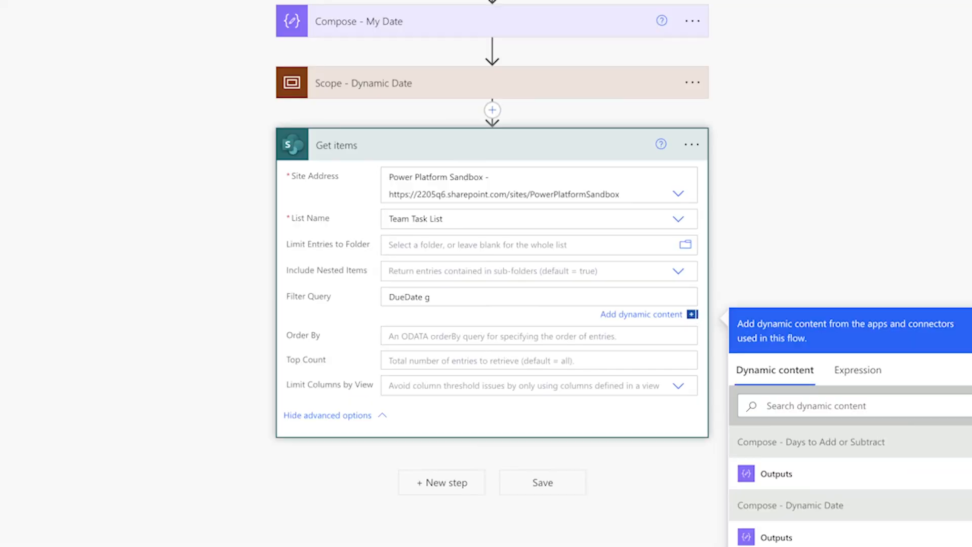
type("e '")
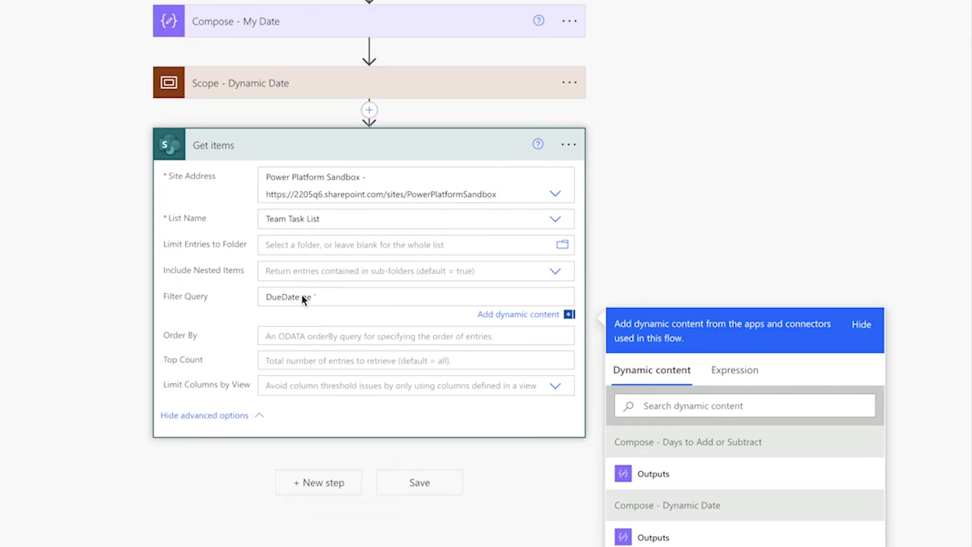
left_click(653, 473)
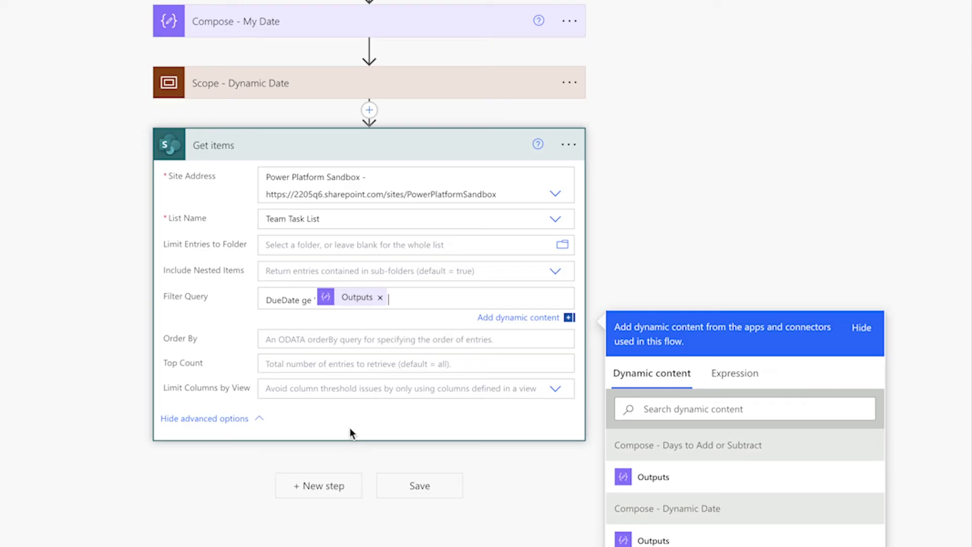
type("' and DueDate le 'Outputs")
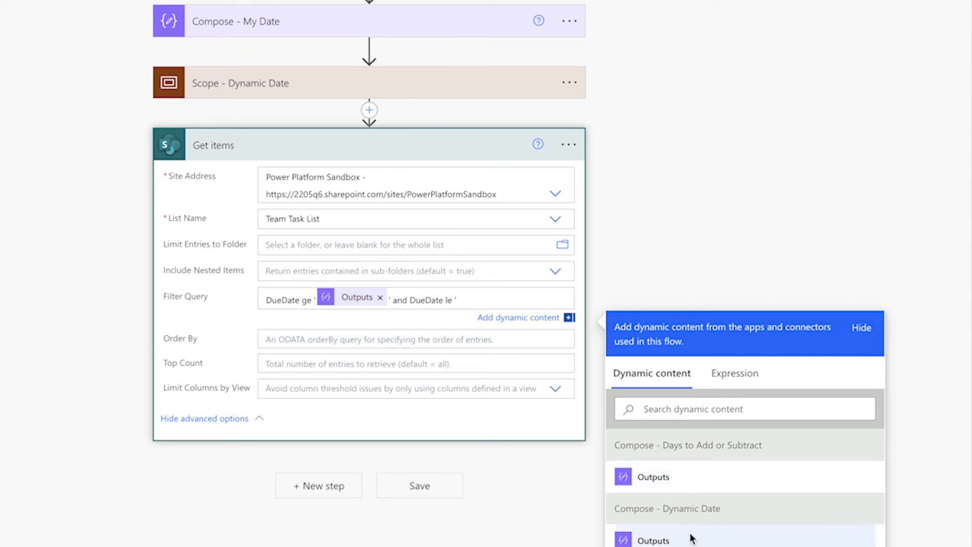
left_click(690, 536)
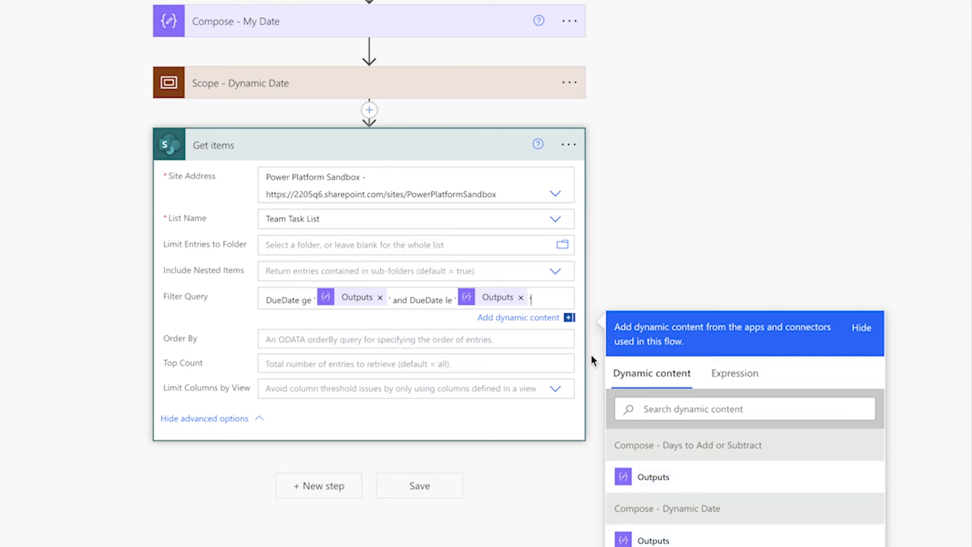
left_click(711, 199)
Save a copy of the Manually Set Date flow under a name beginning with "Manually Set Date (Manual"
left_click(141, 40)
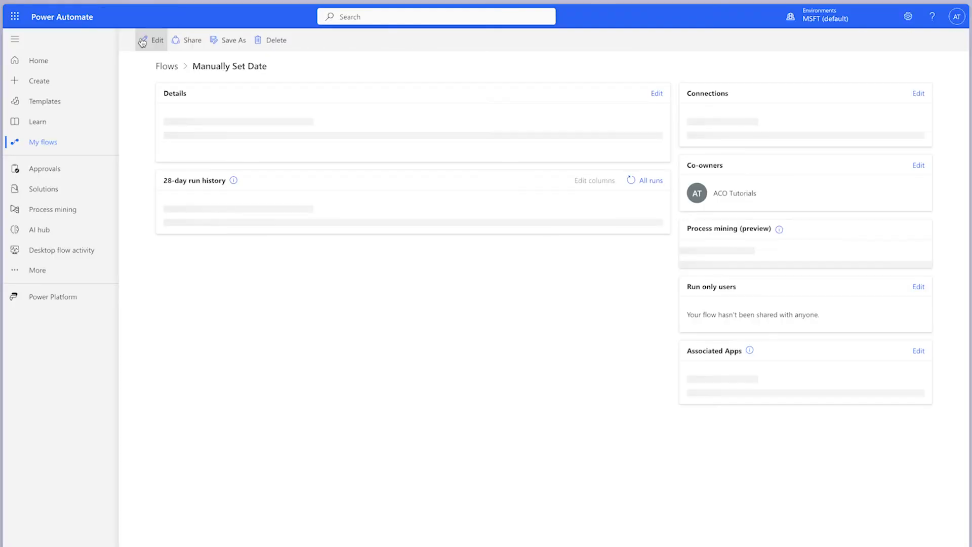
left_click(227, 40)
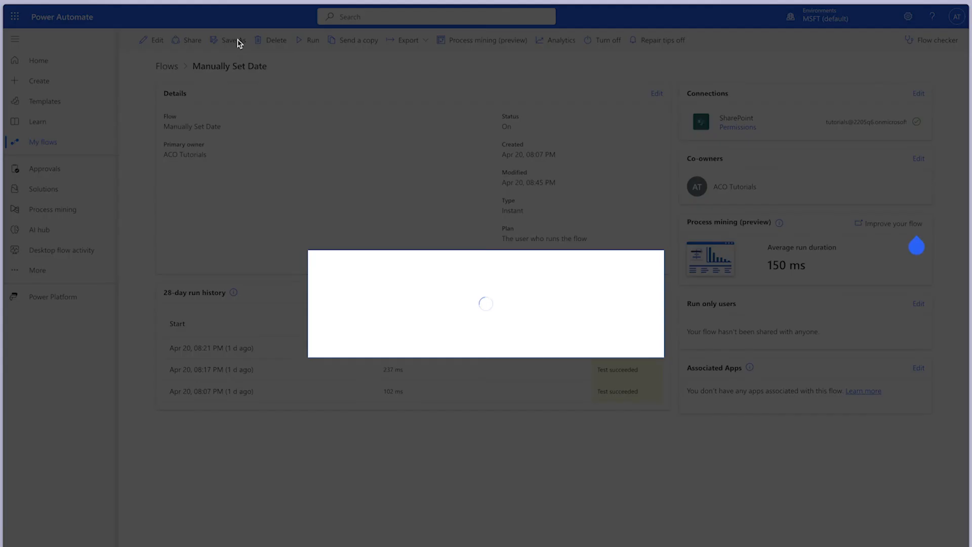
left_click_drag(361, 335, 325, 337)
key("BackSpace")
left_click(432, 339)
type("(Manual")
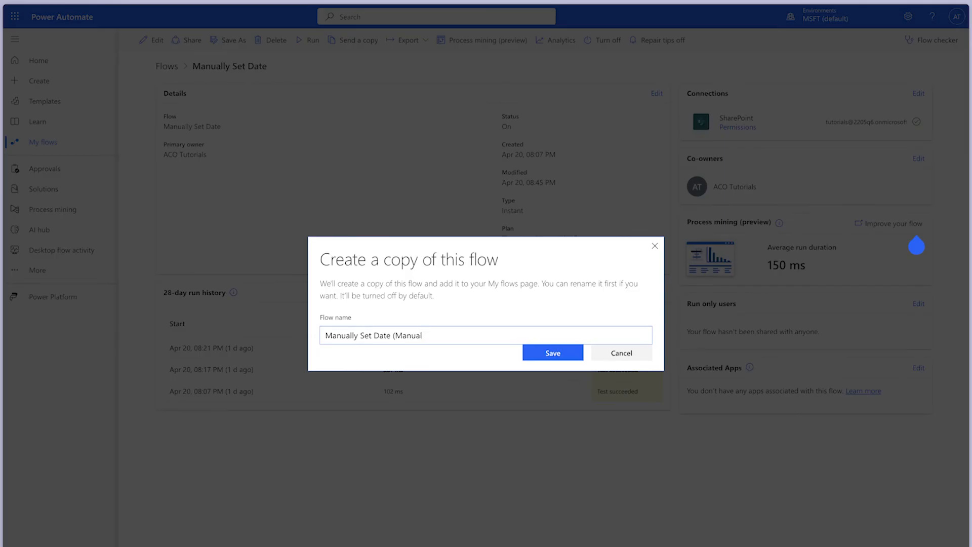
left_click(552, 351)
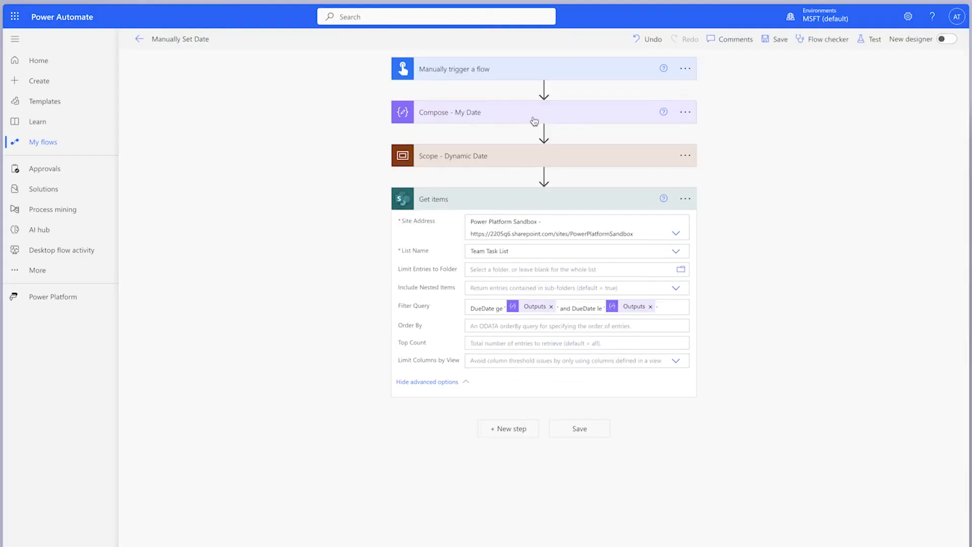
Set the input of the Compose - My Date action to the expression utcNow()
left_click(532, 112)
left_click(469, 186)
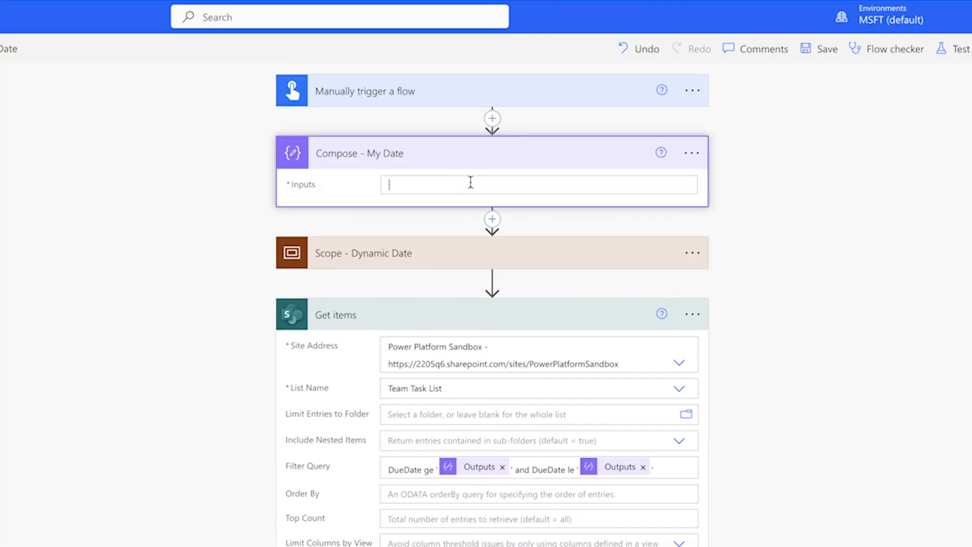
left_click(494, 189)
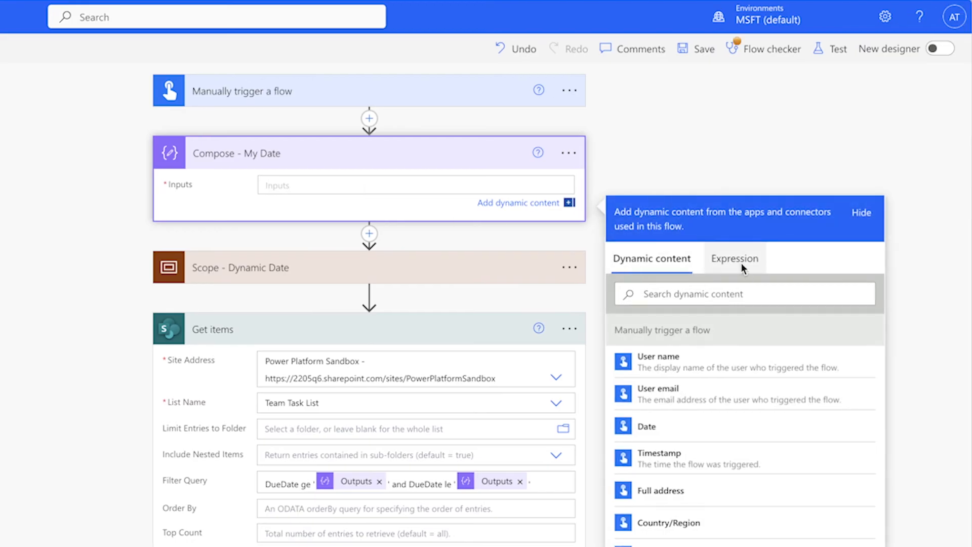
left_click(736, 260)
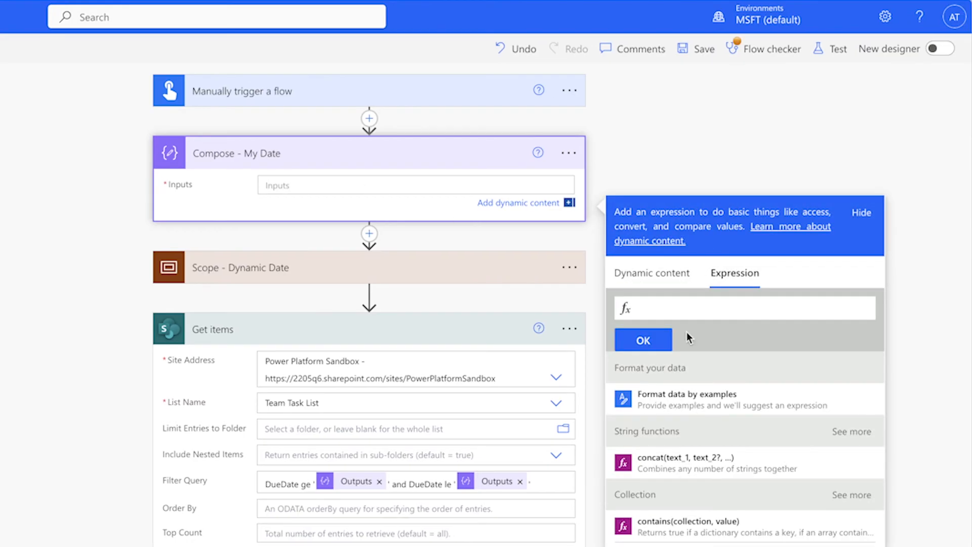
type("utcNow()")
left_click(641, 342)
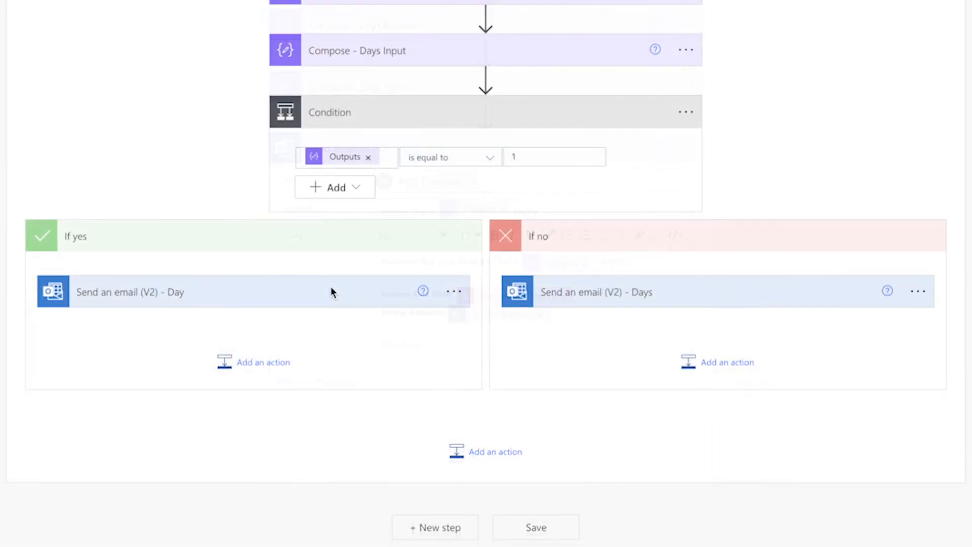
Examine the Day and Days email actions in the If yes and If no branches of the Condition
left_click(331, 290)
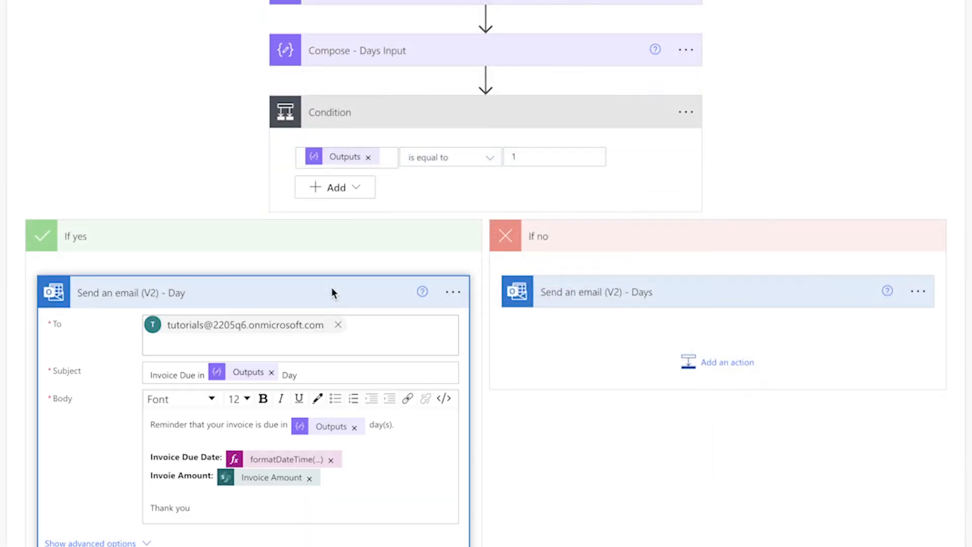
left_click(718, 292)
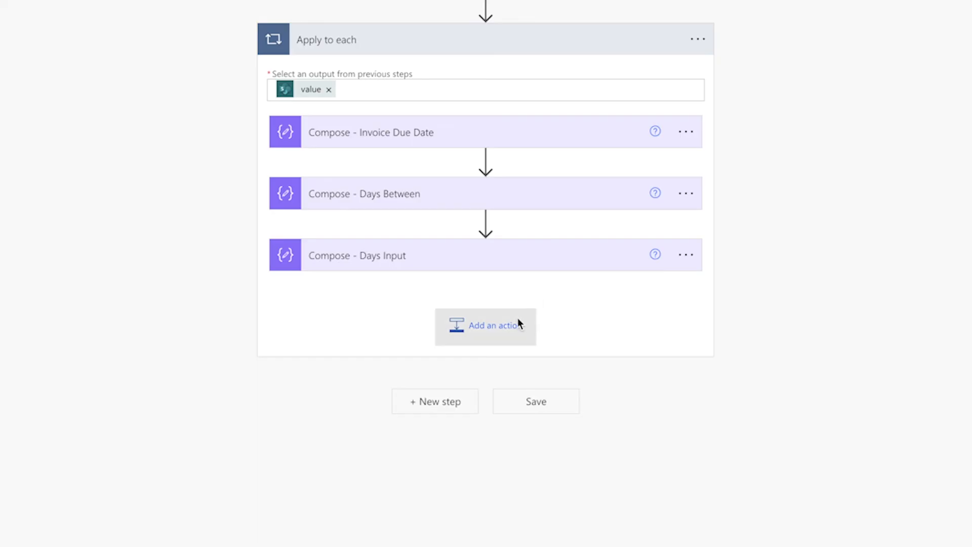
Add a Compose action named Compose - Dynamic Text below Compose - Days Input inside the Apply to each loop
left_click(518, 319)
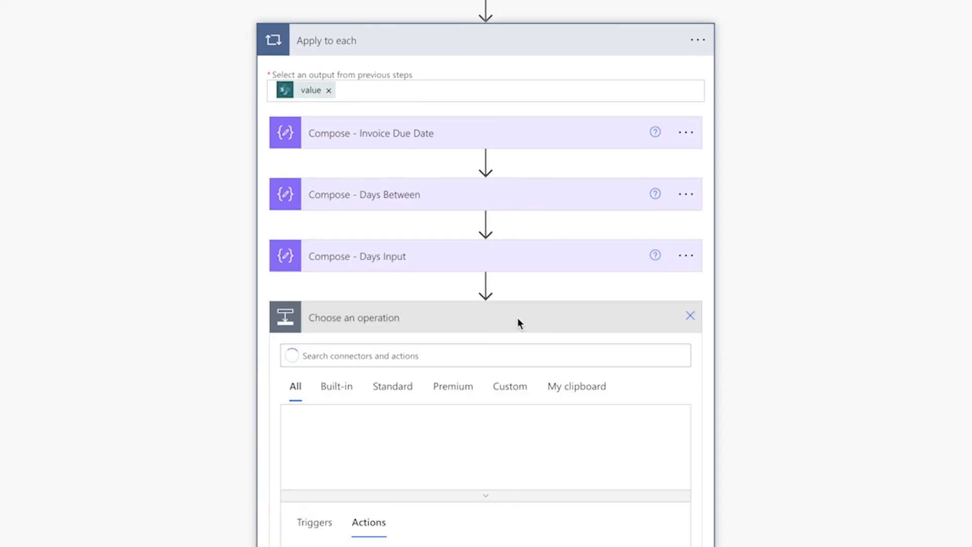
type("compose")
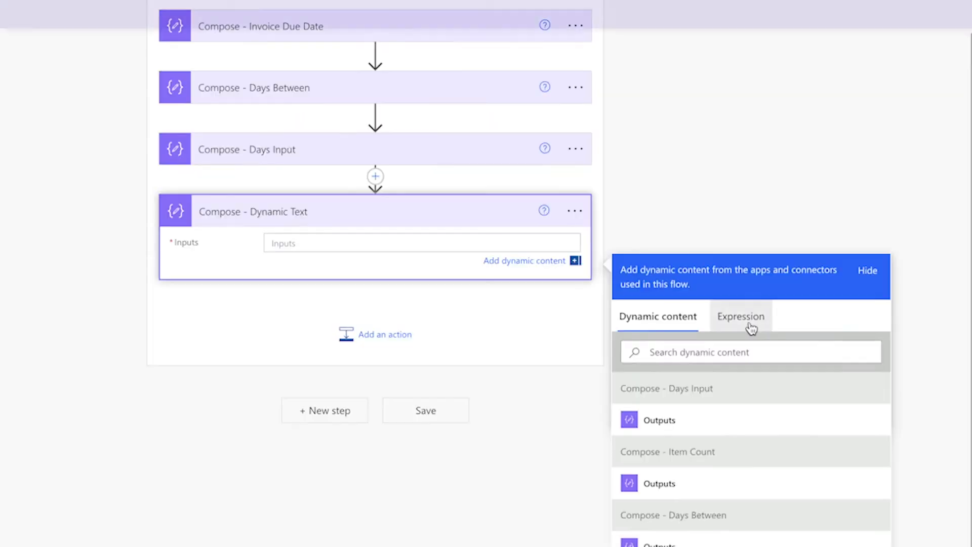
Set the Compose - Dynamic Text input to the expression equals(outputs('Compose_-_Days_Input'),1)
left_click(748, 330)
type("equ")
key("Return")
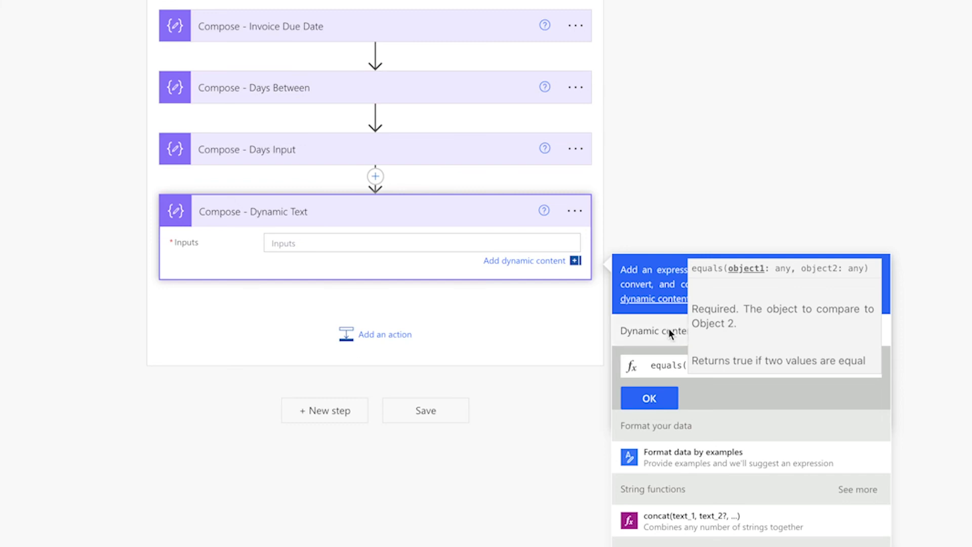
left_click(664, 327)
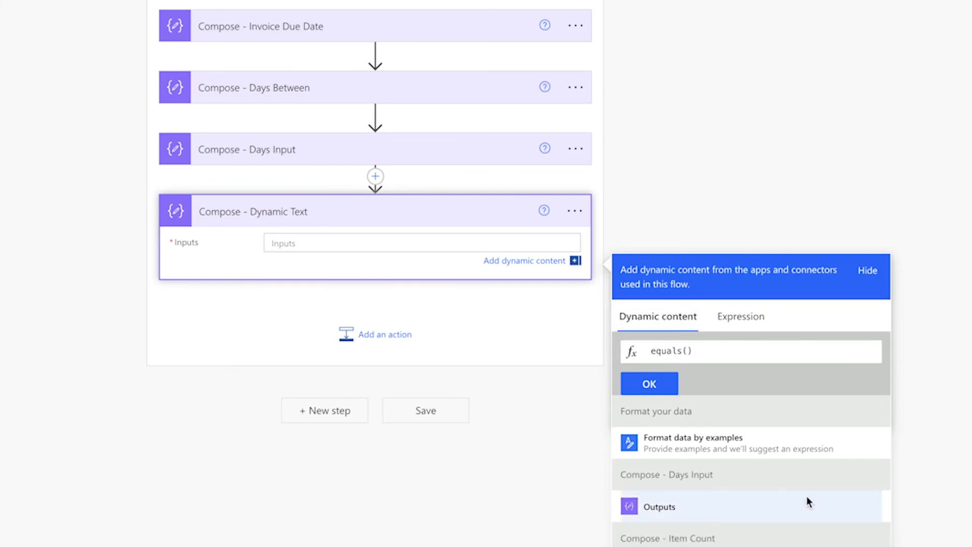
left_click(751, 498)
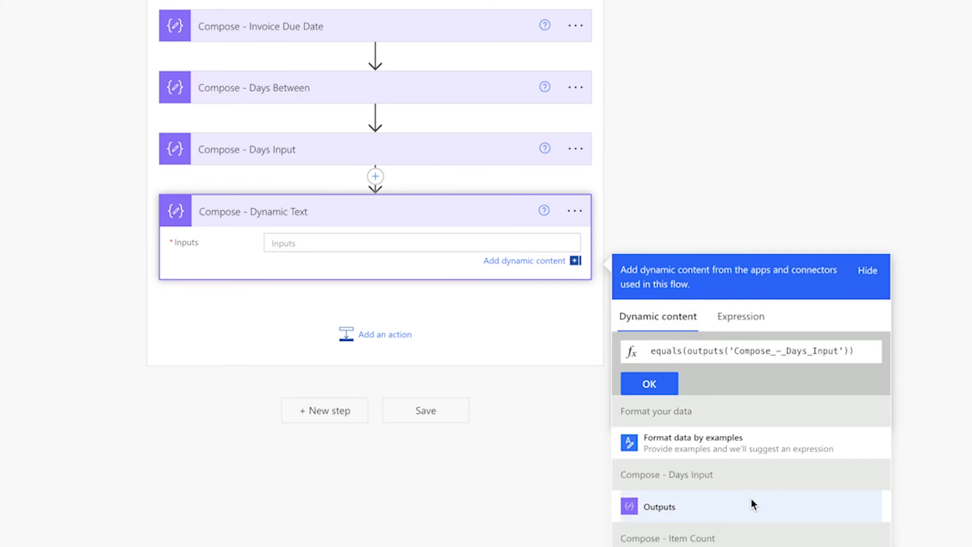
type(",1")
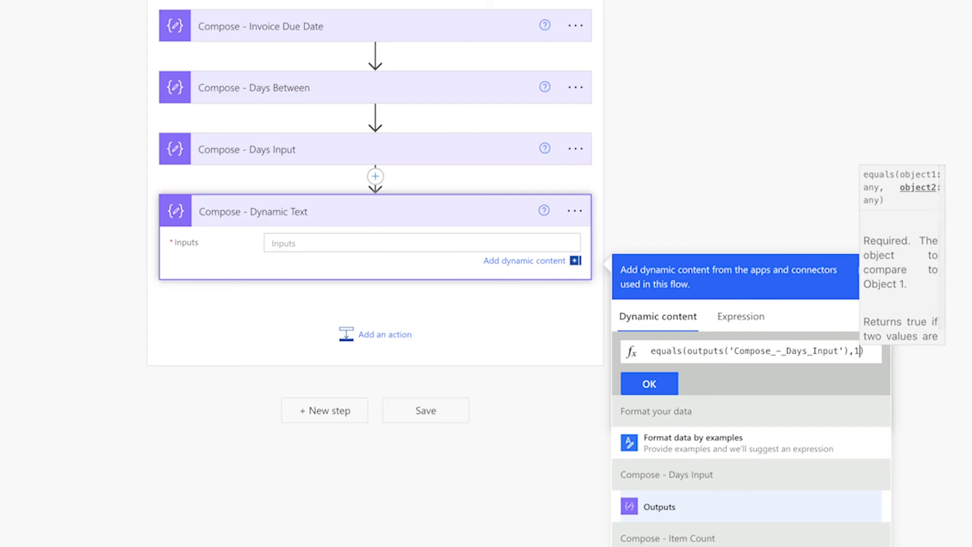
left_click(660, 390)
Test the invoice notification flow and inspect the Days Input and Dynamic Text results across the Apply to each iterations
left_click(792, 64)
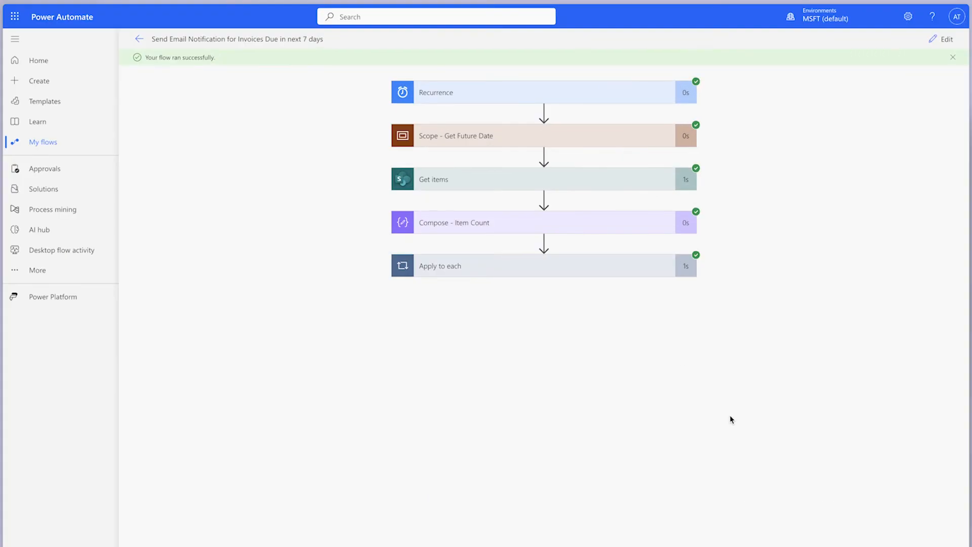
left_click(571, 243)
left_click(593, 408)
left_click(620, 537)
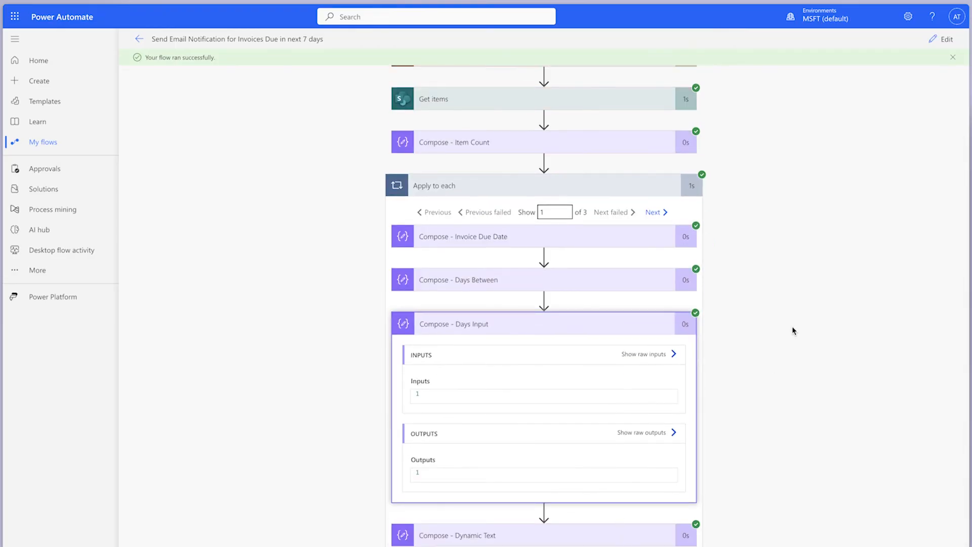
scroll(793, 331, "down", 1)
left_click(654, 109)
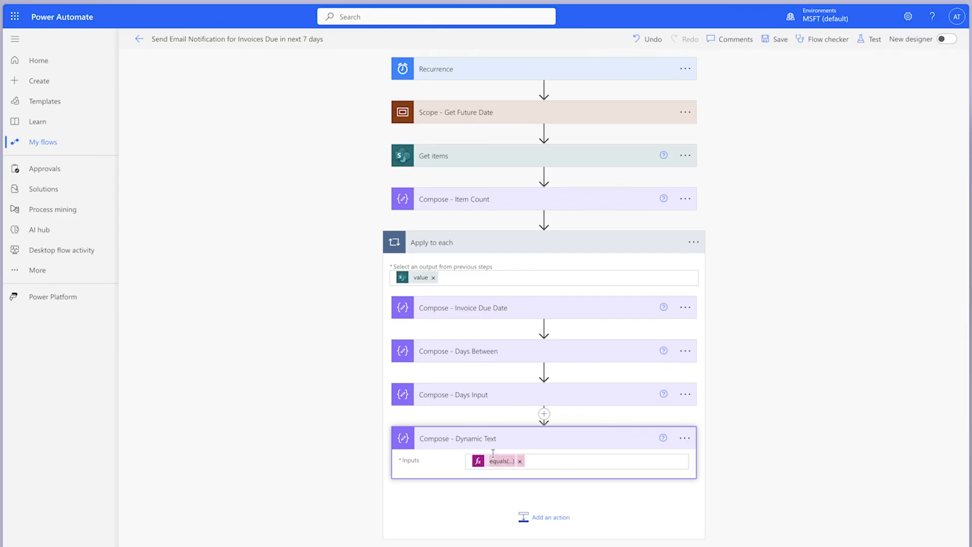
left_click(500, 459)
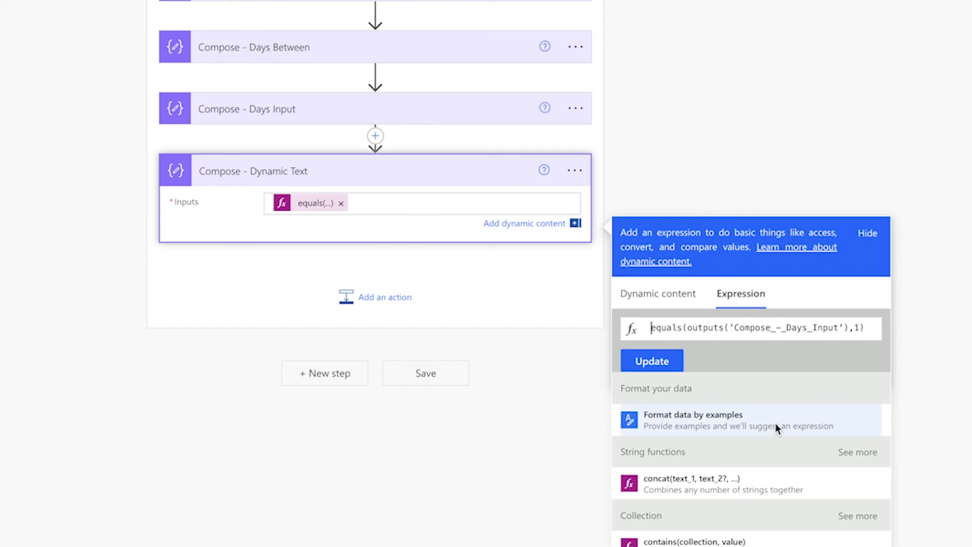
Wrap the equals expression of Compose - Dynamic Text in an if( function and add 'Day' as the value if true
type("if")
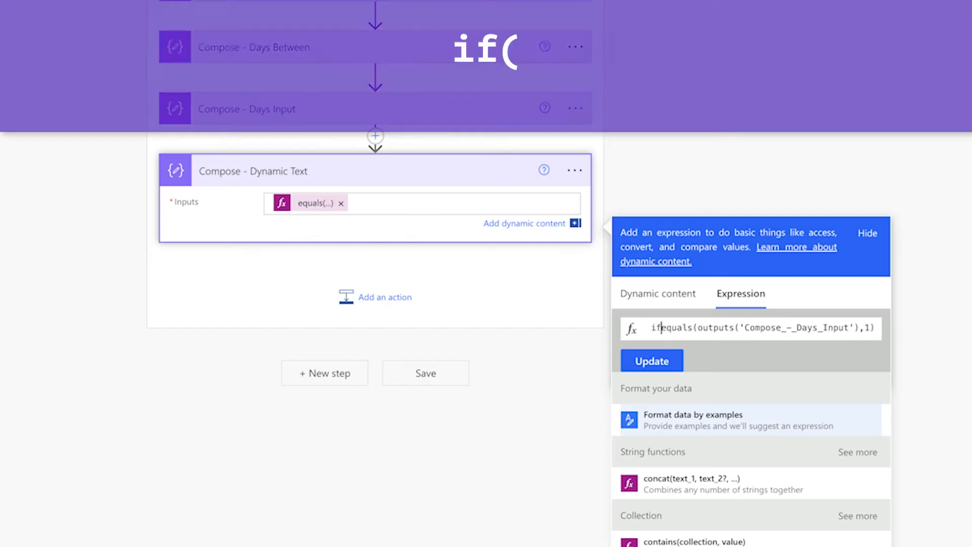
type("(")
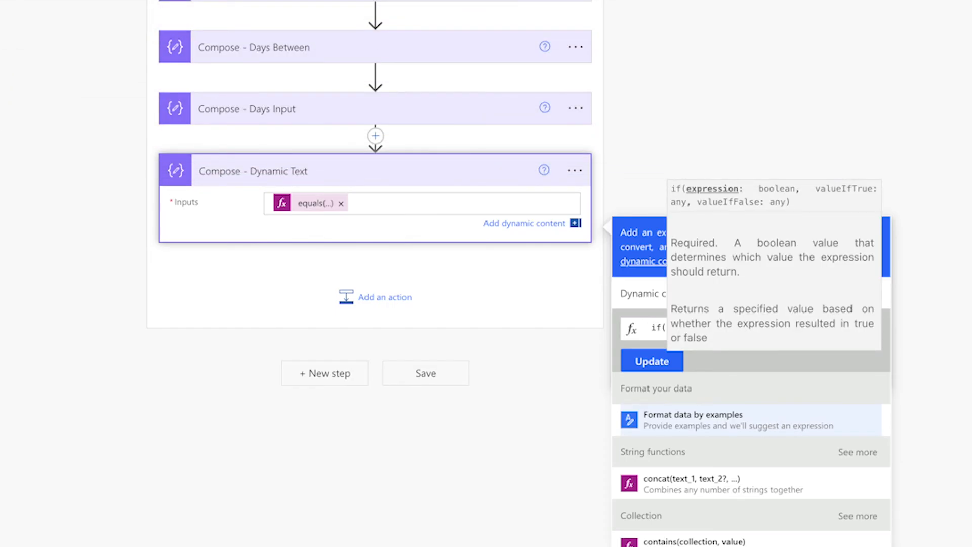
key("Down")
key("Down")
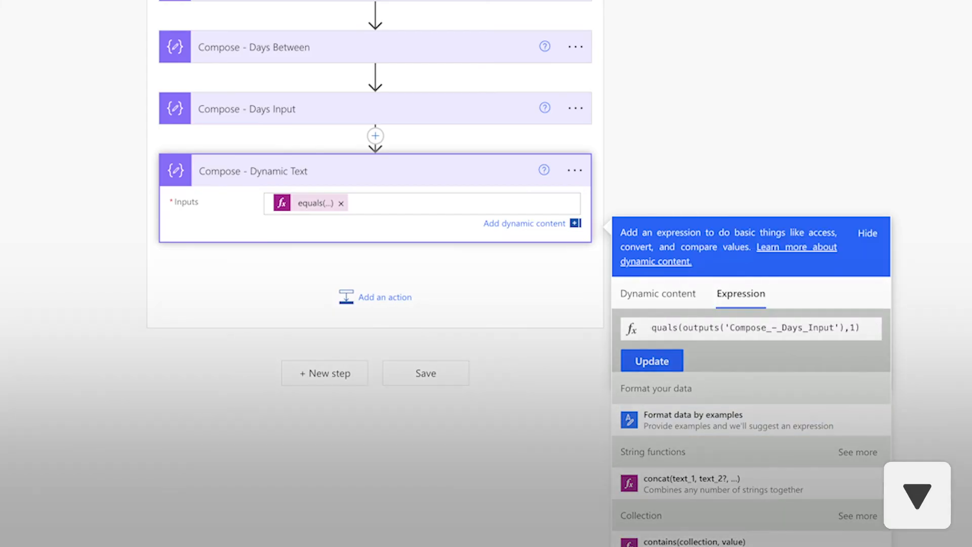
type(",'")
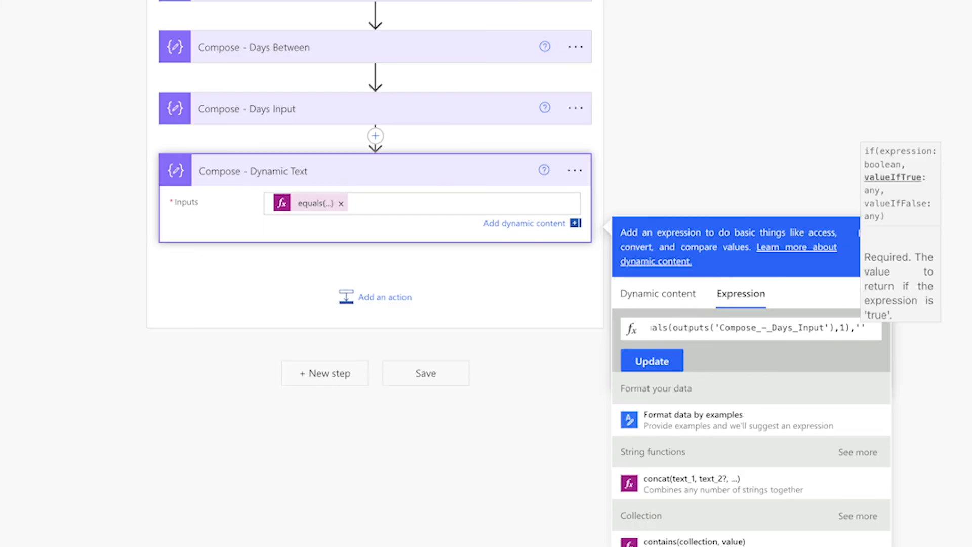
left_click(864, 333)
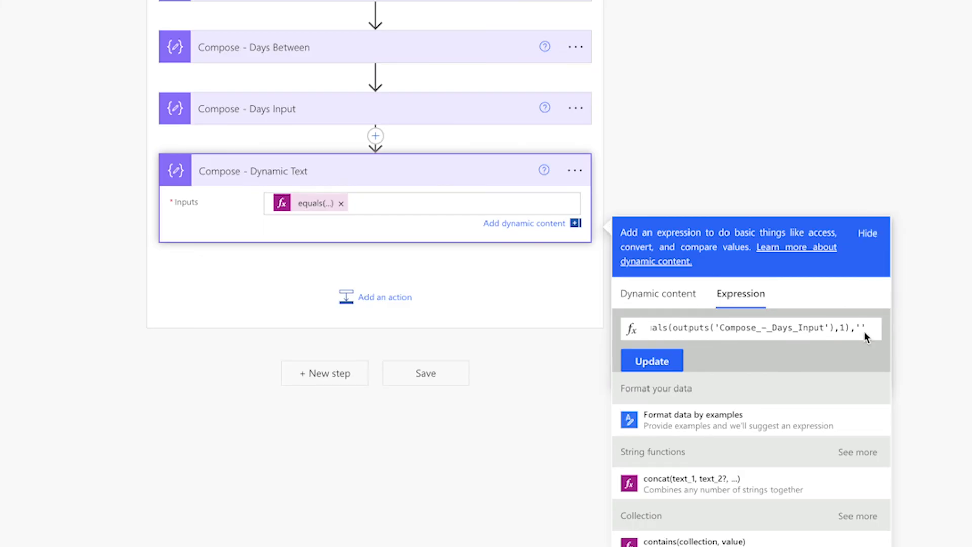
type("Day")
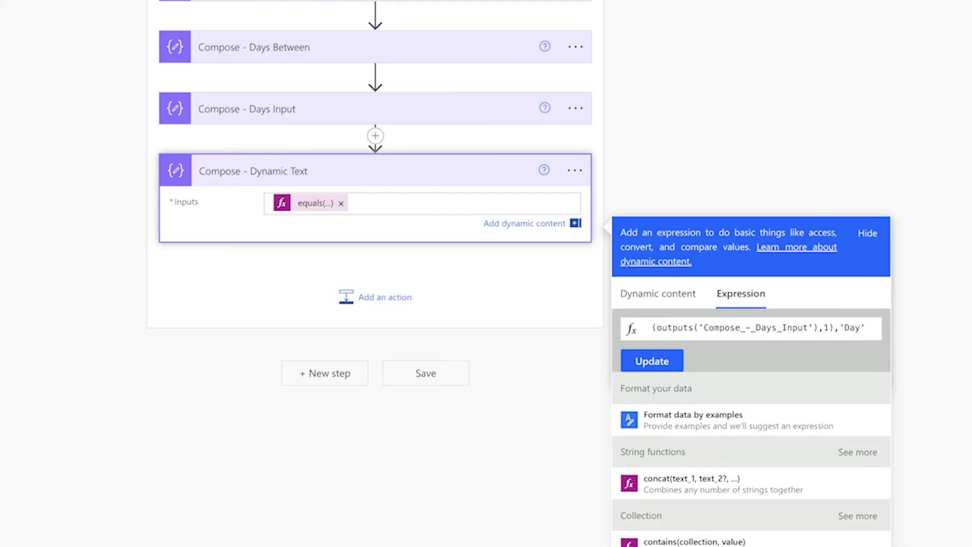
Add 'Days' as the value if false, close the if function and update the Compose - Dynamic Text expression
key("Right")
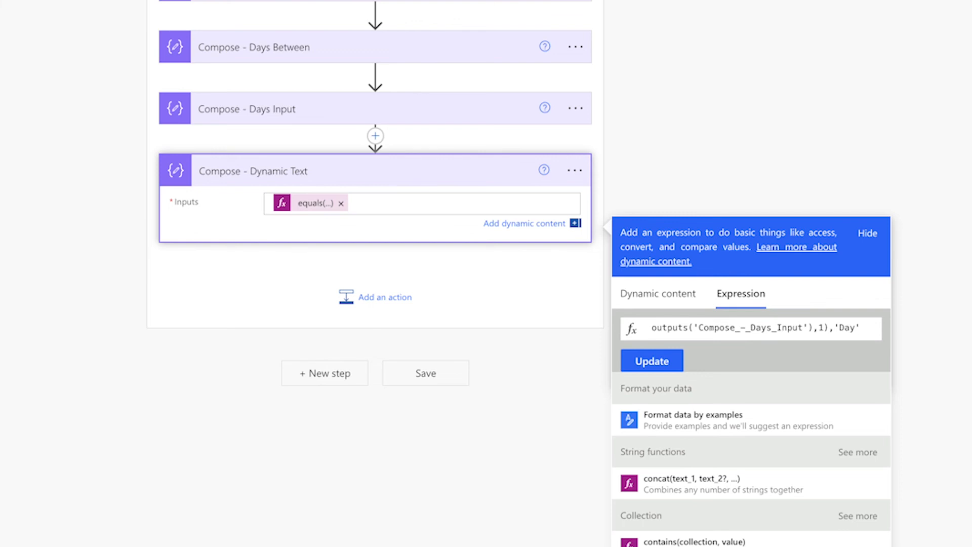
type(",")
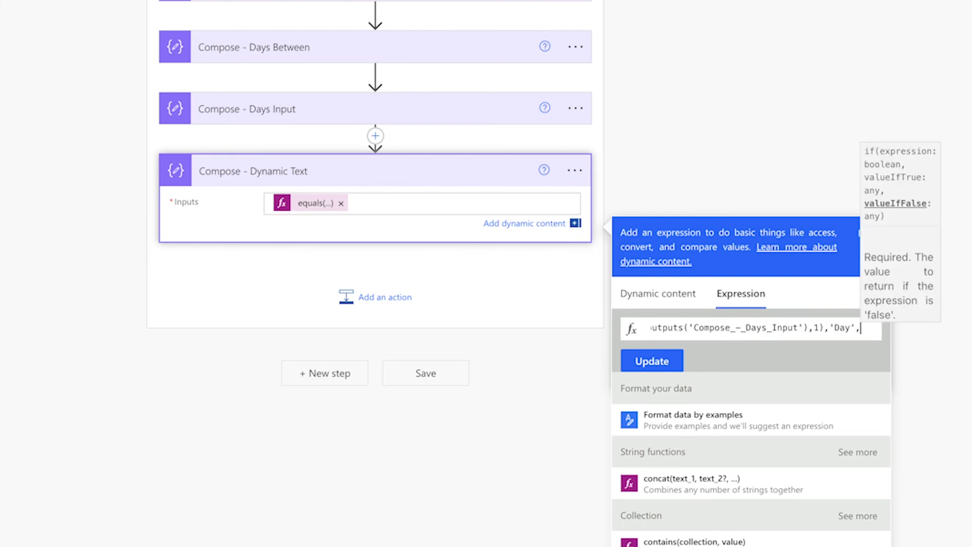
type("'Day','")
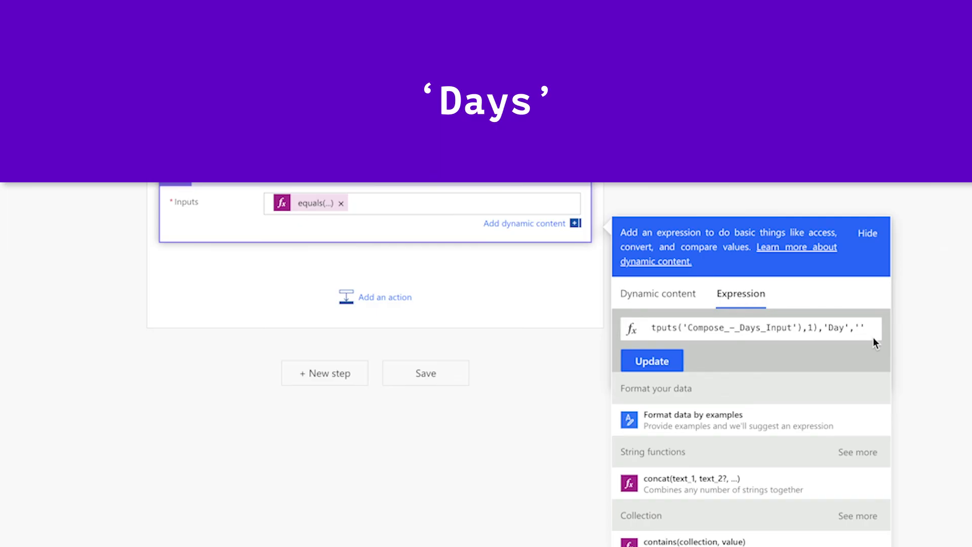
type("Days")
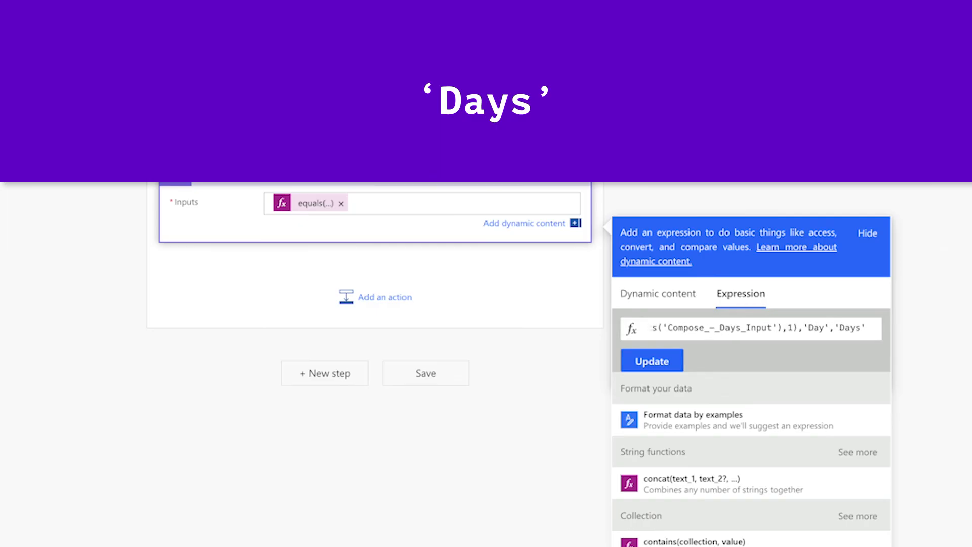
key("Right")
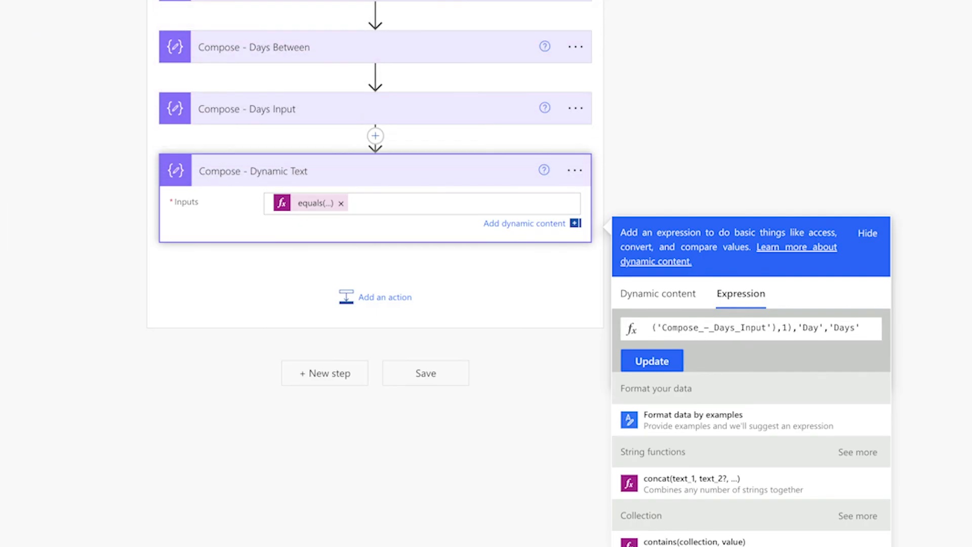
type(")")
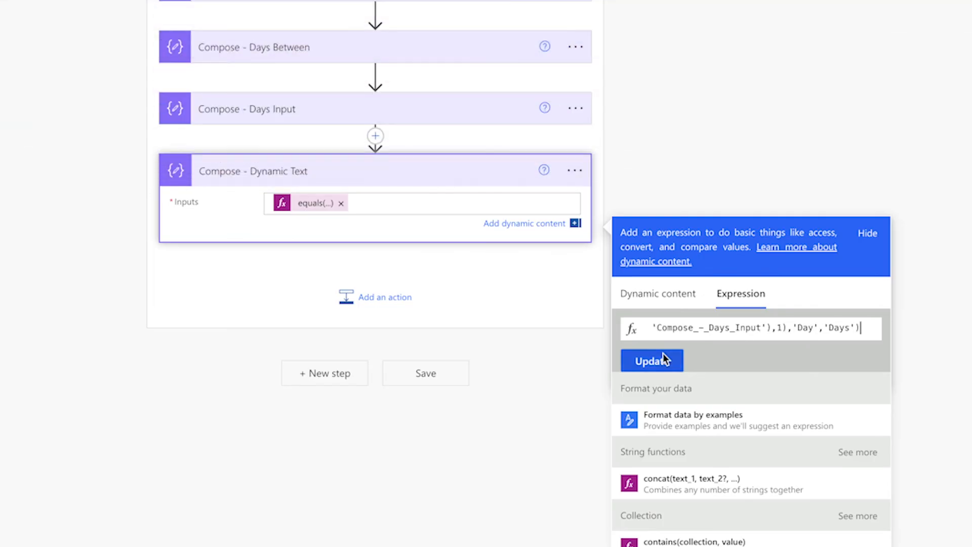
left_click(652, 360)
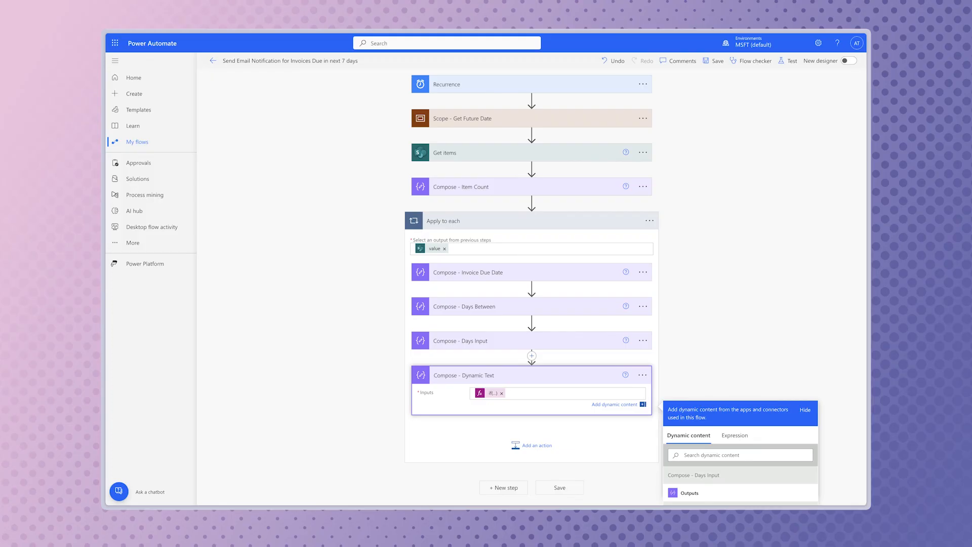
Save and test the invoice notification flow, and inspect the Days Input and Dynamic Text results of the first Apply to each iteration
left_click(790, 62)
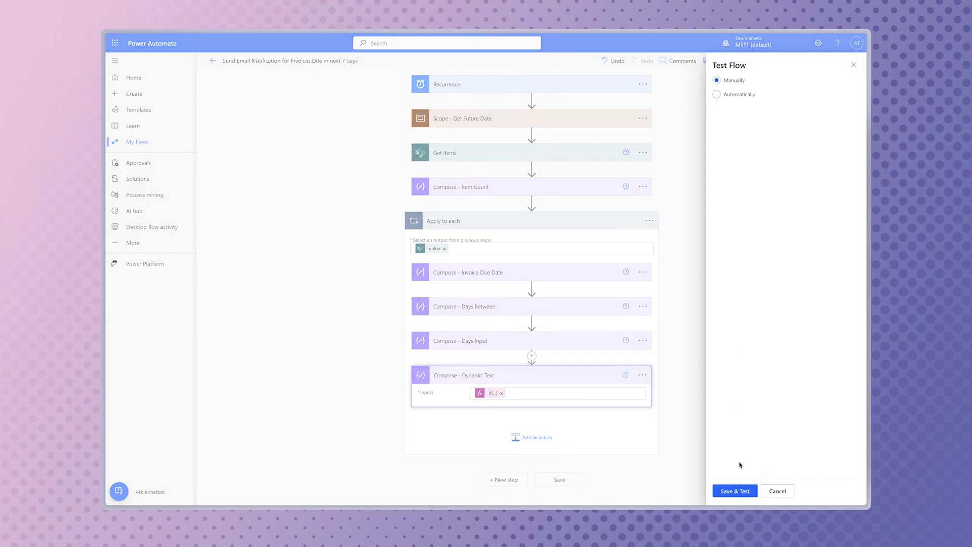
left_click(737, 489)
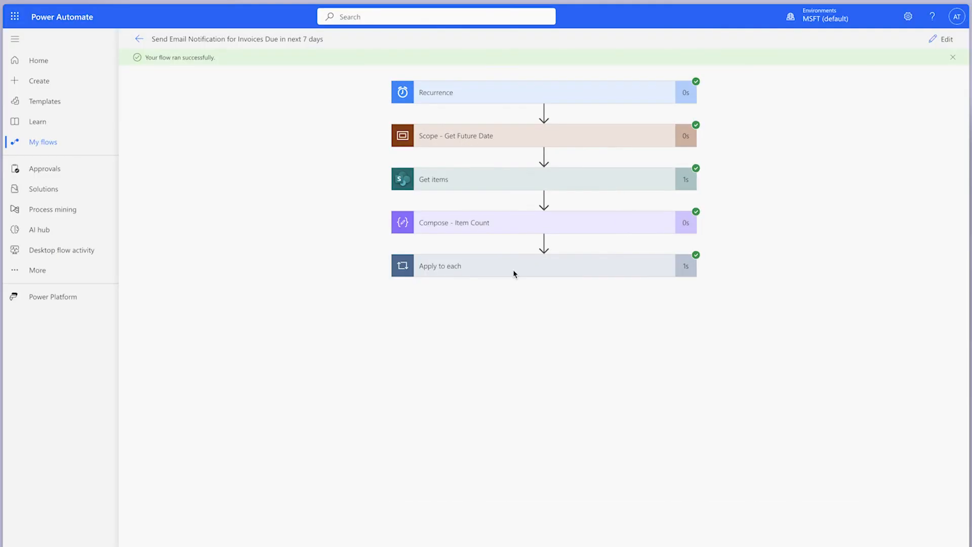
left_click(508, 245)
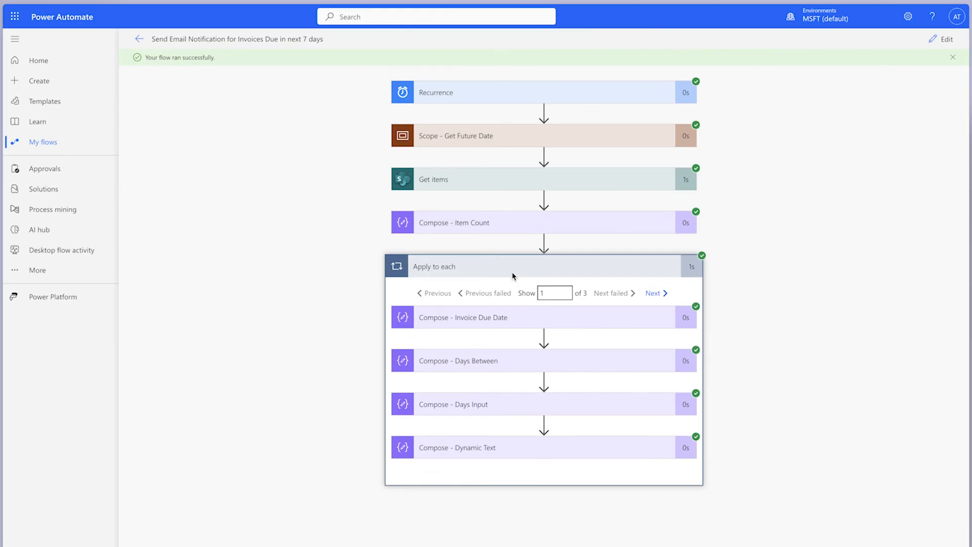
left_click(564, 407)
scroll(568, 456, "down", 2)
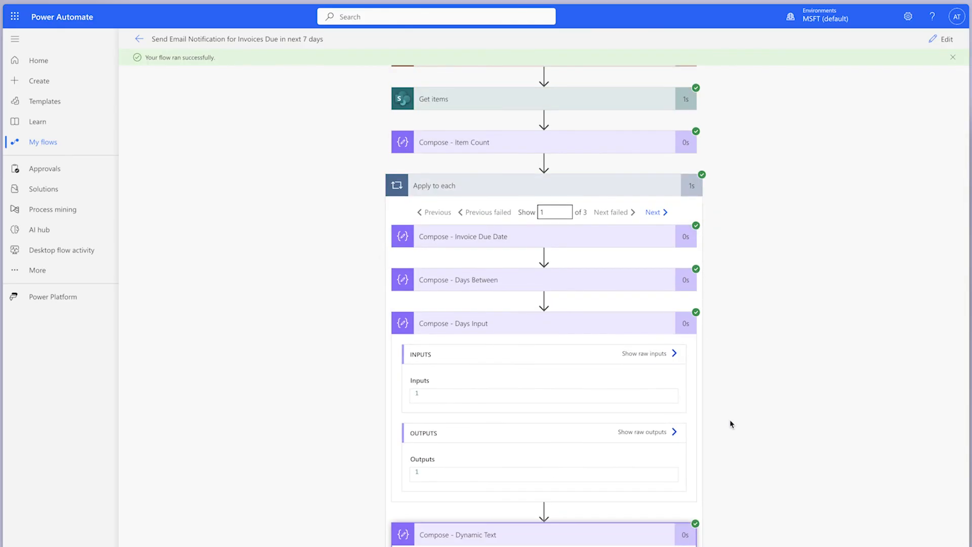
scroll(727, 385, "down", 3)
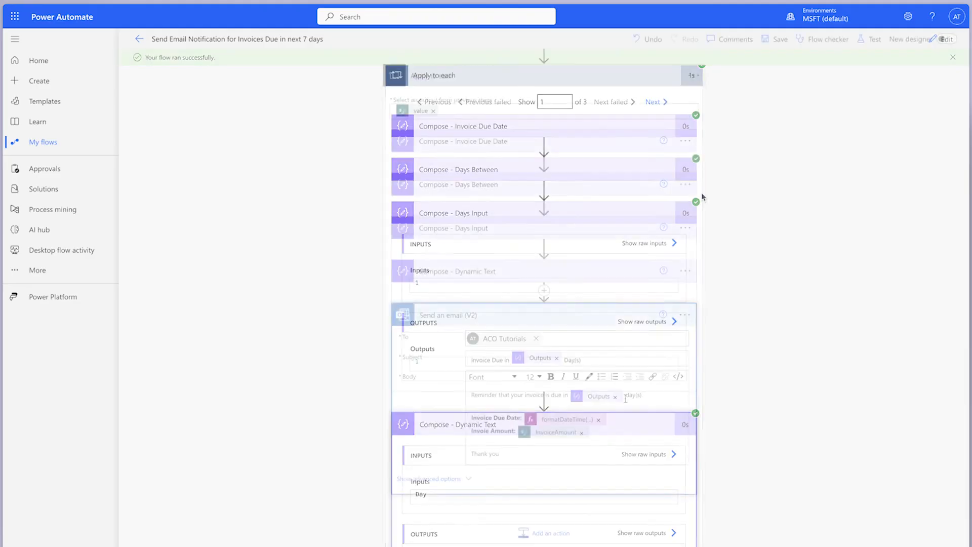
Replace the text Day(s) in the email subject with the Compose - Dynamic Text output
left_click(586, 361)
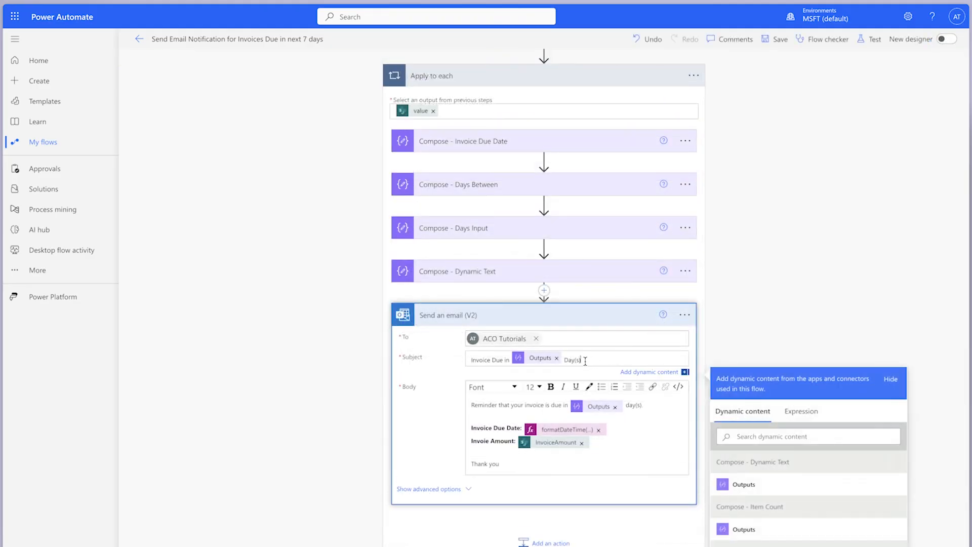
left_click_drag(586, 360, 564, 361)
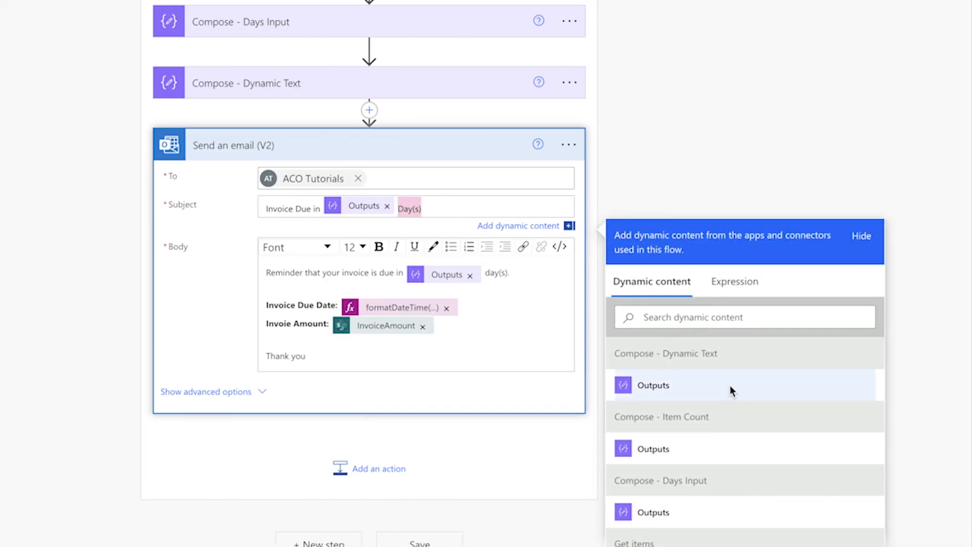
left_click(731, 390)
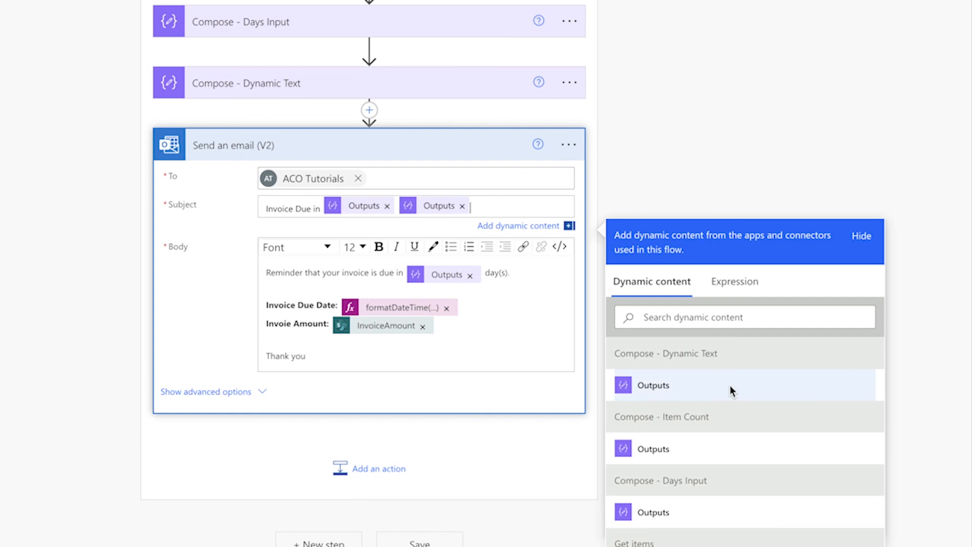
Replace the text day(s) in the email body with the expression toLower(outputs('Compose_-_Dynamic_Text'))
left_click_drag(521, 278, 490, 280)
scroll(746, 357, "down", 3)
left_click(733, 285)
type("toLower(")
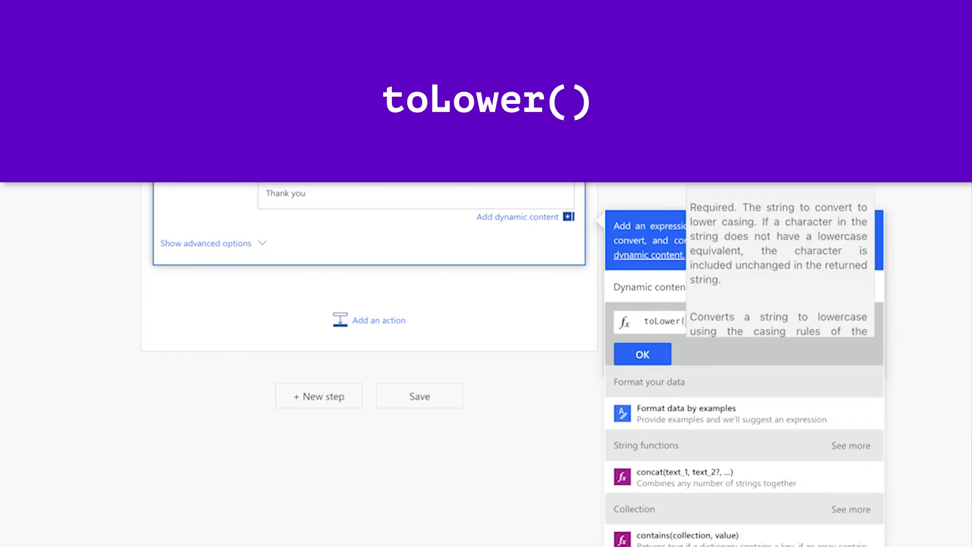
left_click(659, 286)
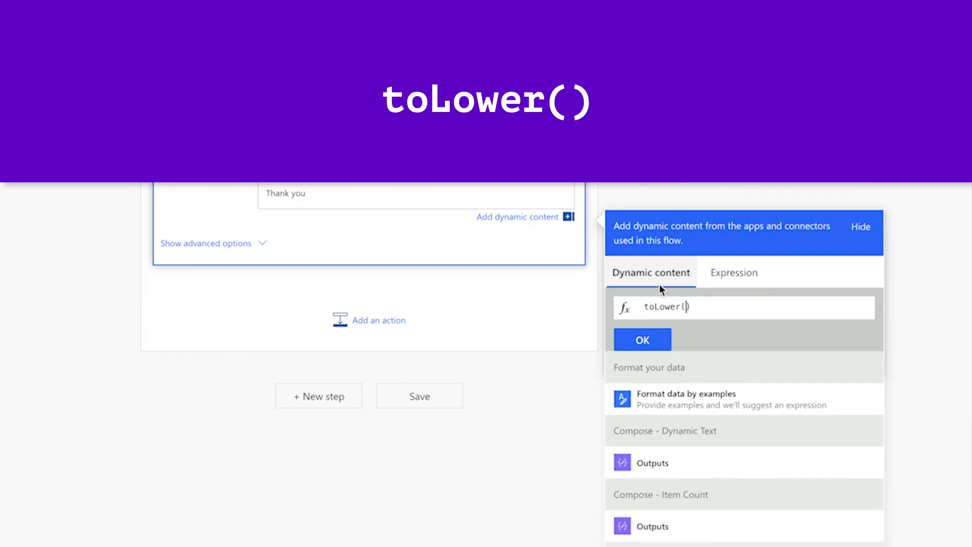
left_click(727, 458)
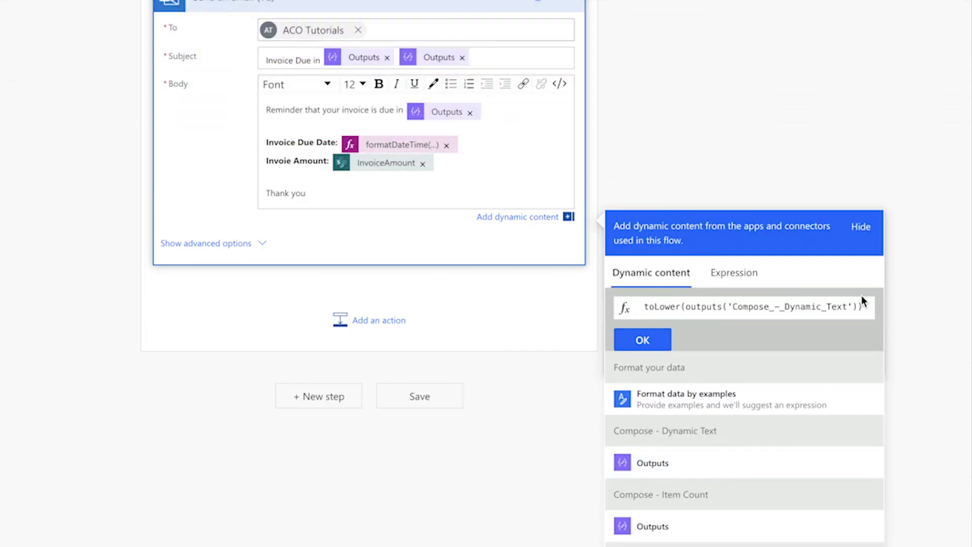
left_click(642, 342)
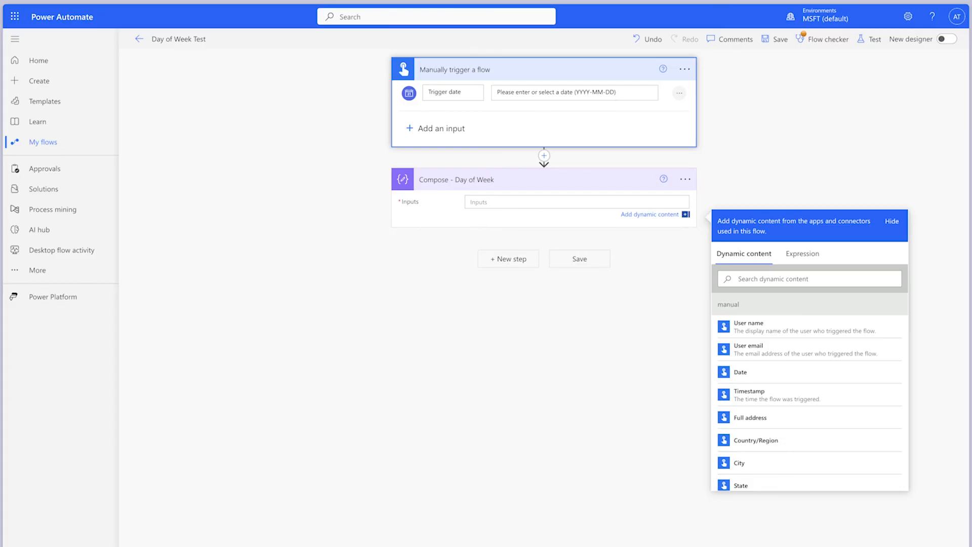
Set the Compose - Day of Week input to a dayofWeek() expression that takes the Trigger date
left_click(793, 256)
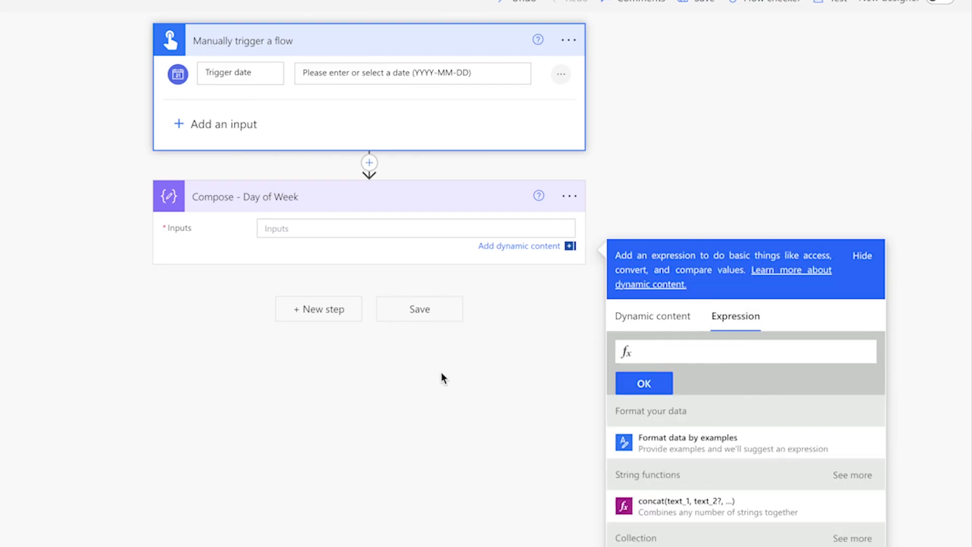
type("dayof")
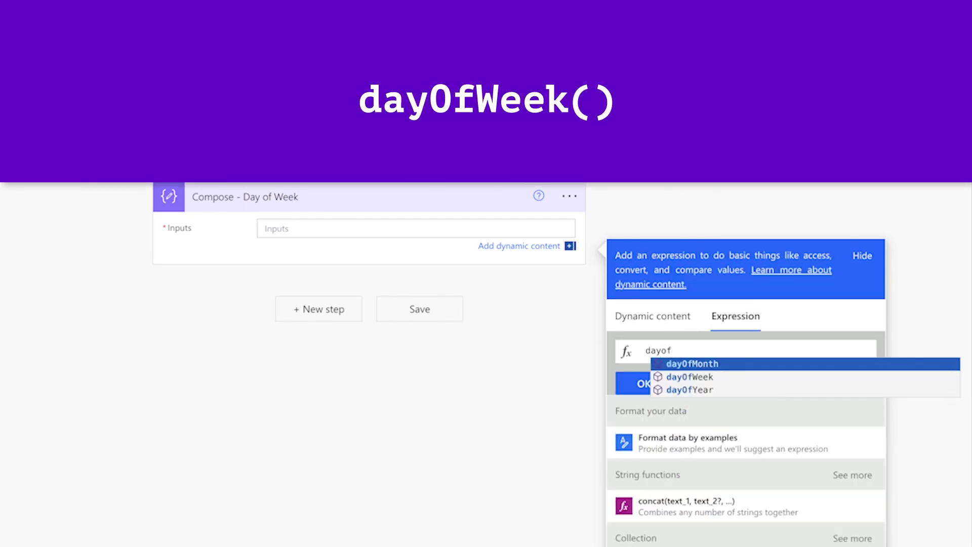
type("Week(")
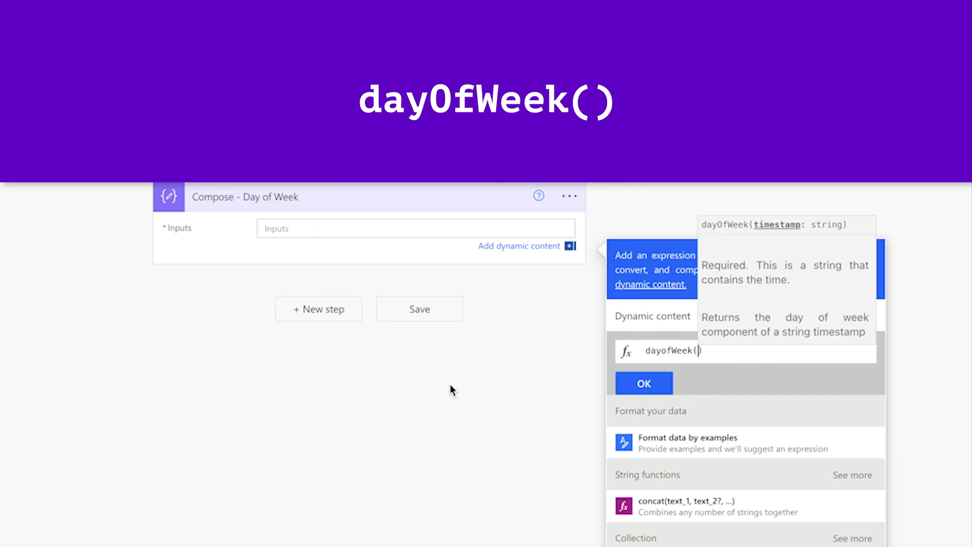
left_click(674, 310)
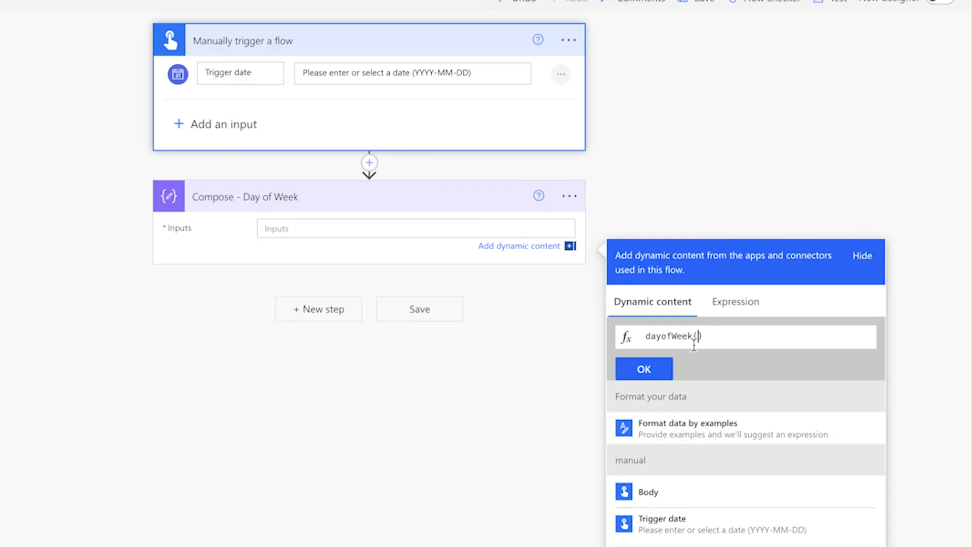
left_click(711, 524)
left_click(661, 366)
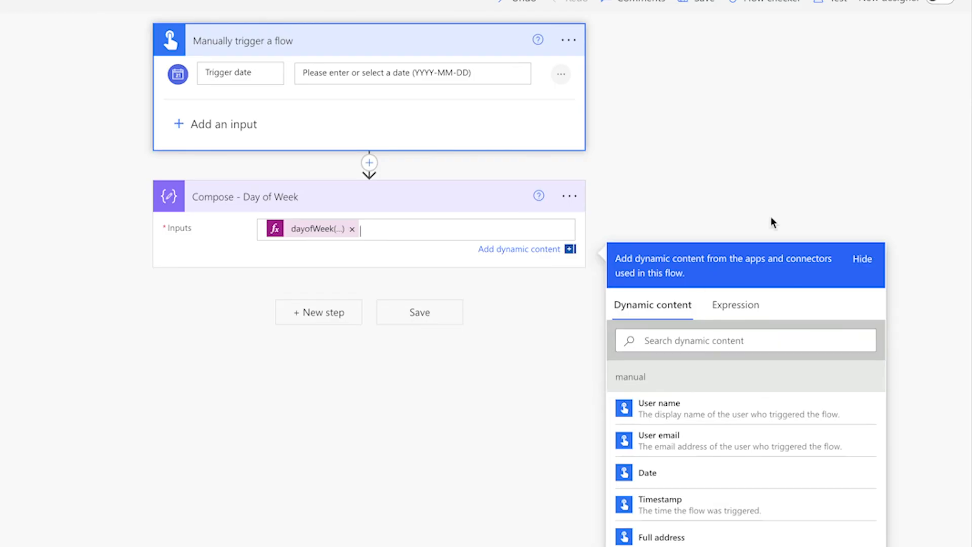
Save and test the Day of Week Test flow manually with the trigger date 2024-04-21 and inspect the Compose result
left_click(834, 2)
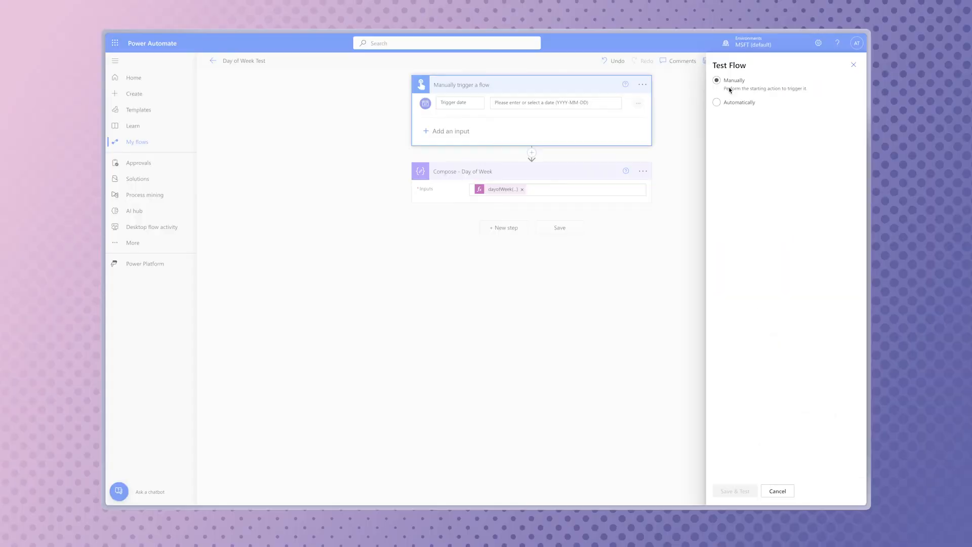
left_click(726, 85)
left_click(736, 490)
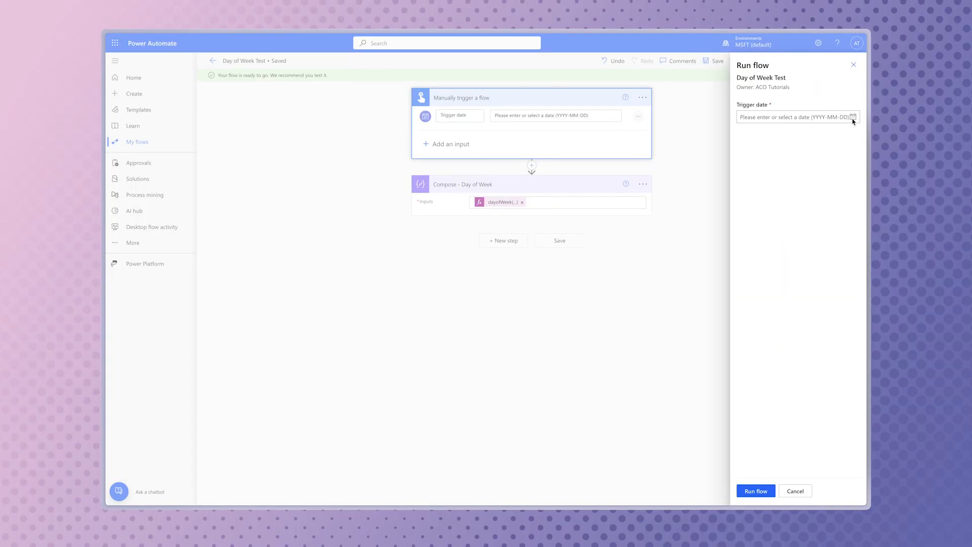
left_click(853, 121)
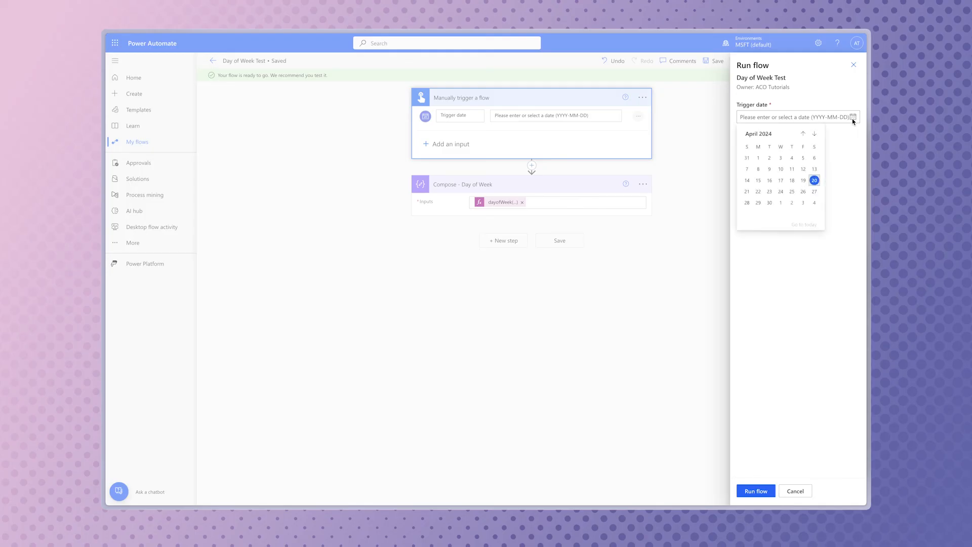
left_click(747, 192)
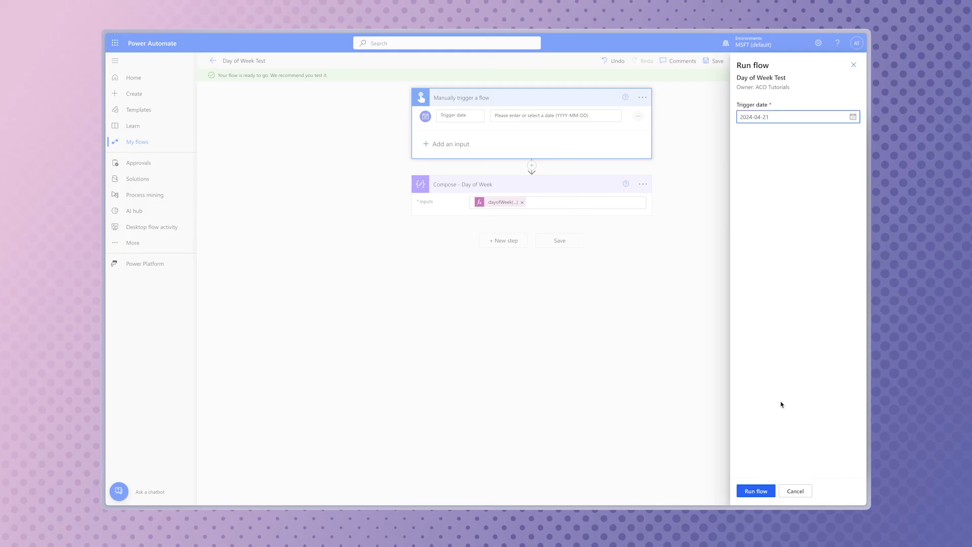
left_click(756, 490)
left_click(545, 138)
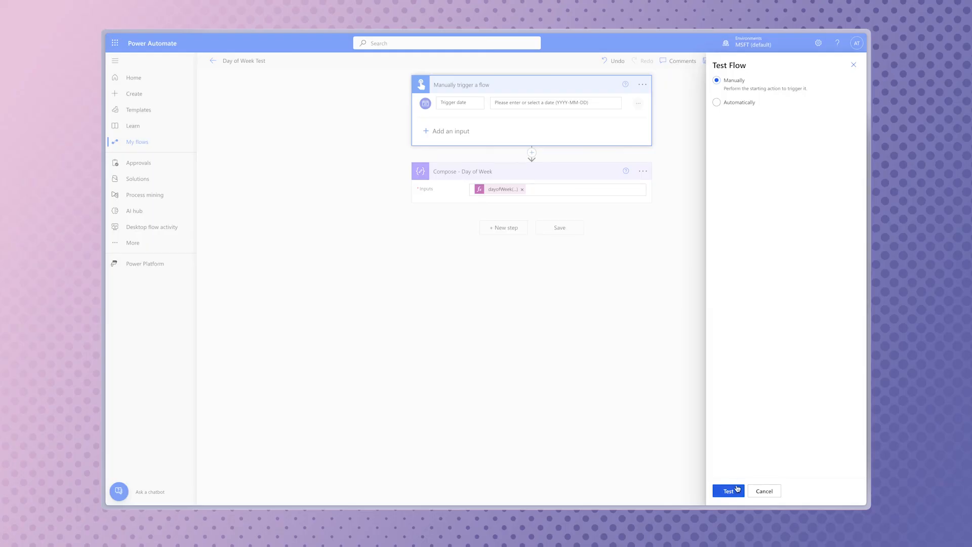
Test the Day of Week Test flow again with the trigger date 25 April 2024 and inspect the Compose - Day of Week output
left_click(728, 491)
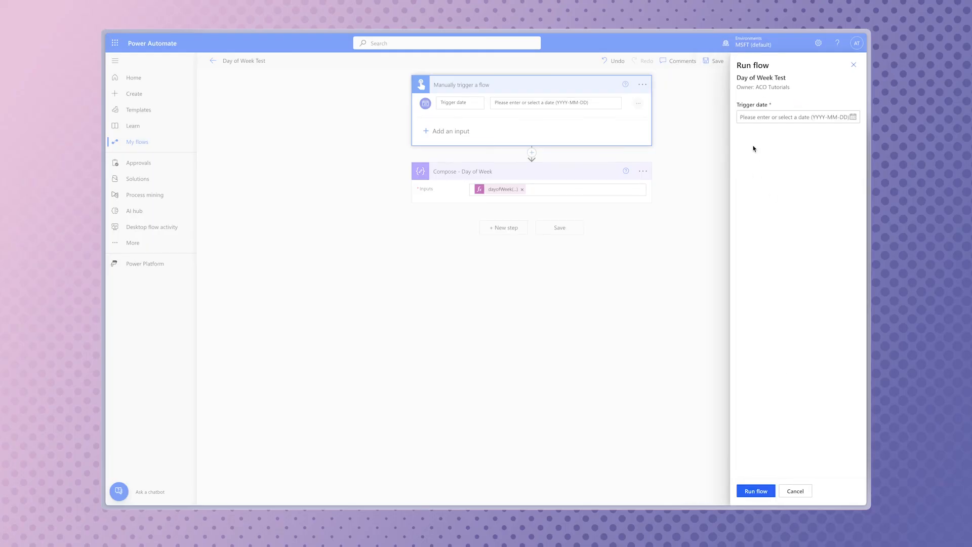
left_click(853, 117)
left_click(792, 190)
left_click(745, 491)
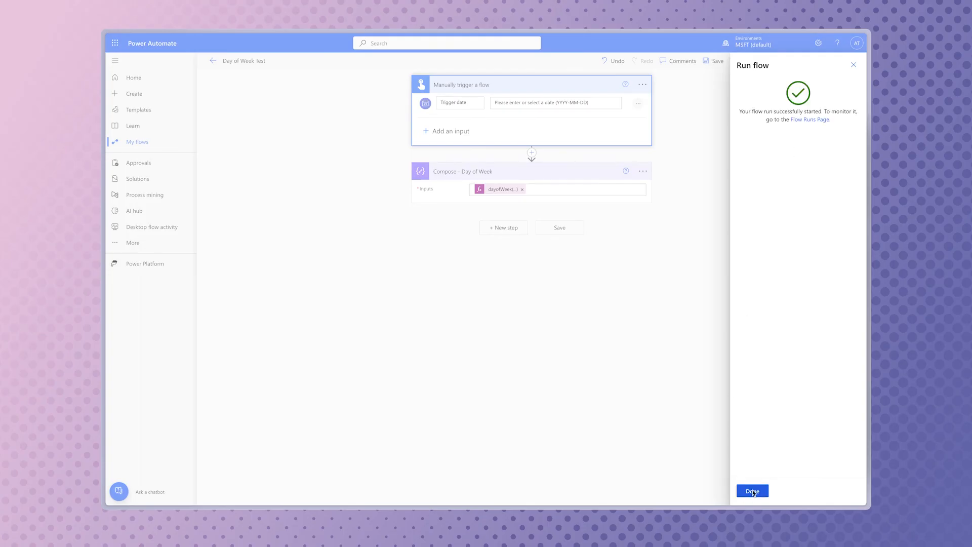
left_click(753, 490)
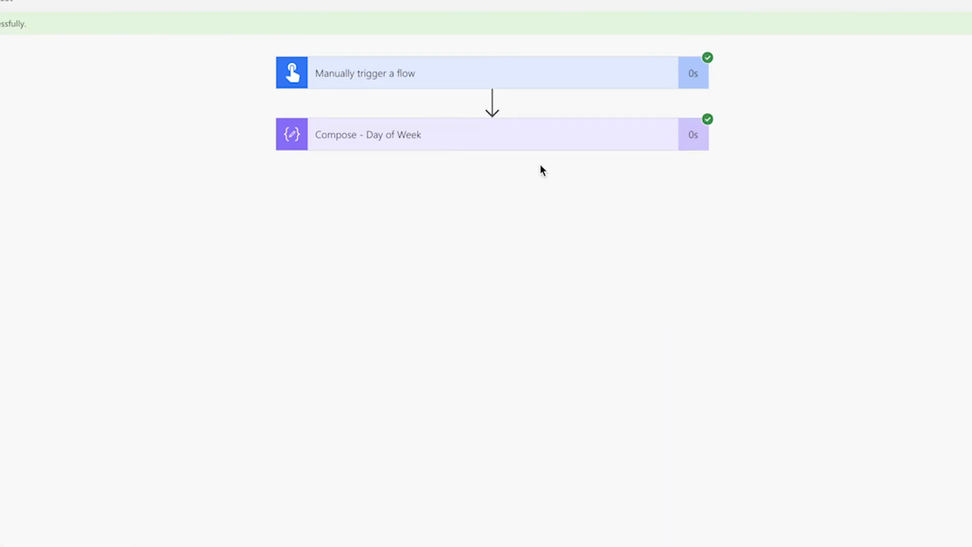
left_click(524, 147)
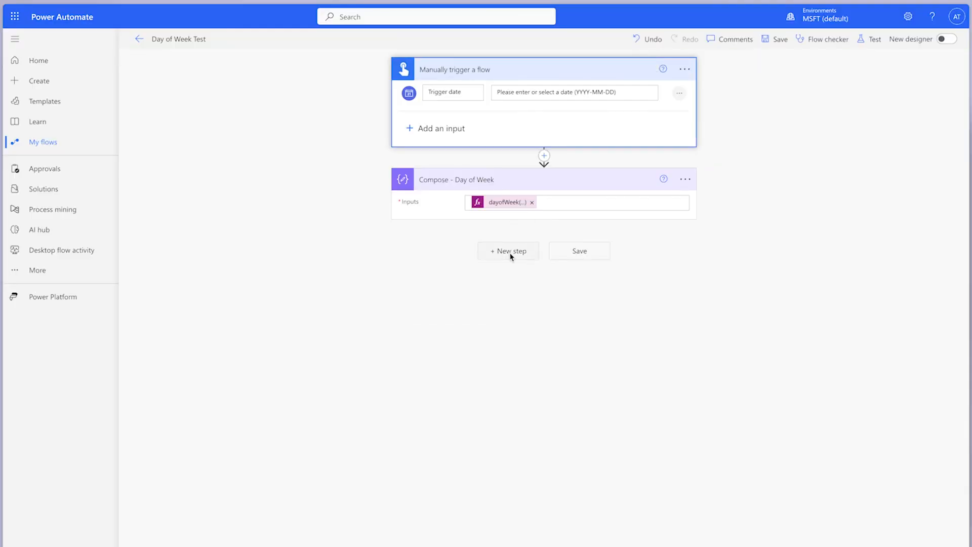
Add a Compose action below Compose - Day of Week and rename it Compose - Weekday or Weekend
left_click(508, 252)
type("Compose")
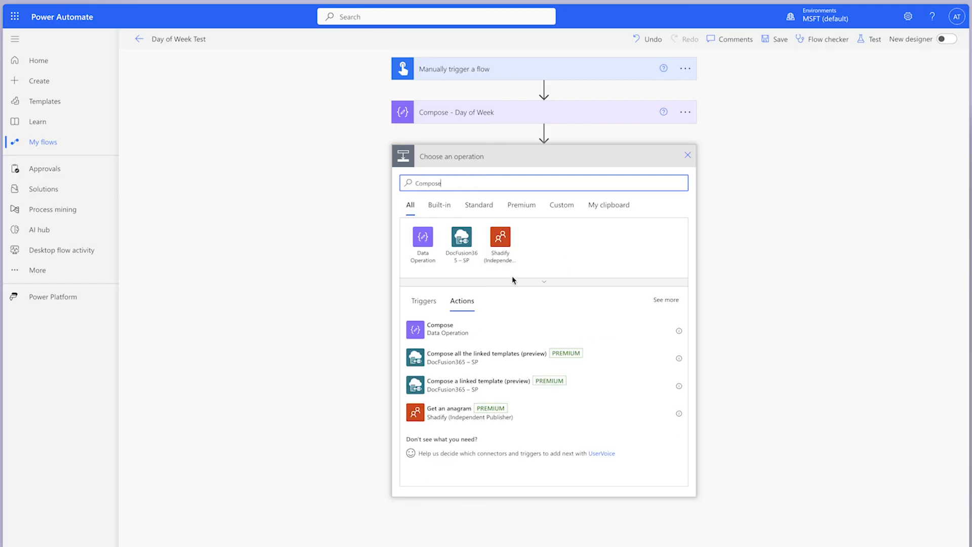
left_click(501, 329)
left_click(684, 156)
left_click(754, 212)
left_click(527, 160)
type("- Weekday or ")
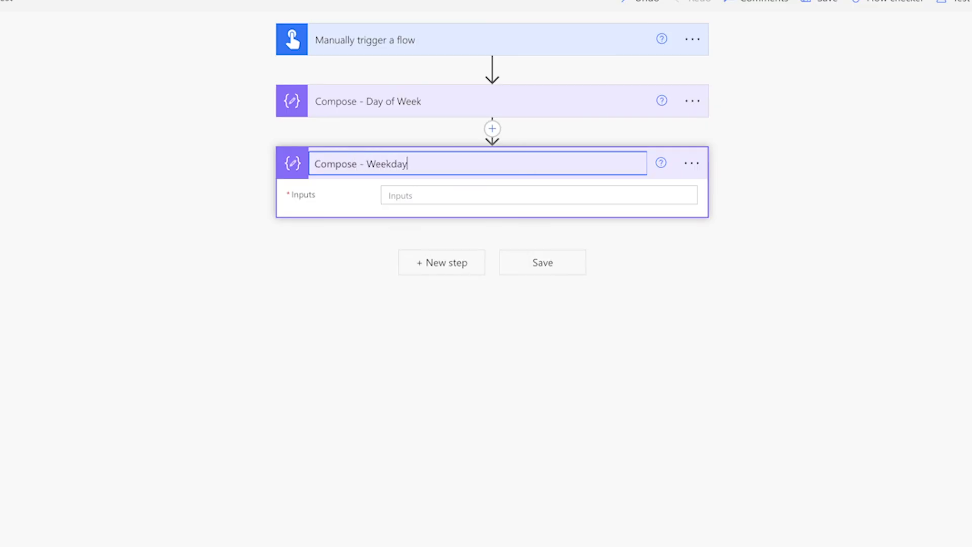
type("Weekend")
Write the expression equals(outputs('Compose_-_Day_of_Week'),0) for the Compose - Weekday or Weekend input
left_click(497, 195)
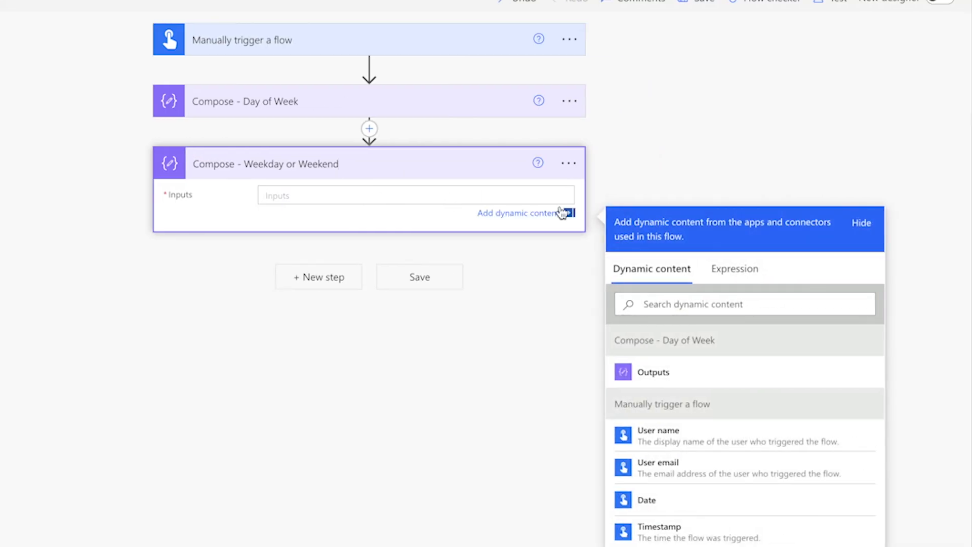
left_click(759, 270)
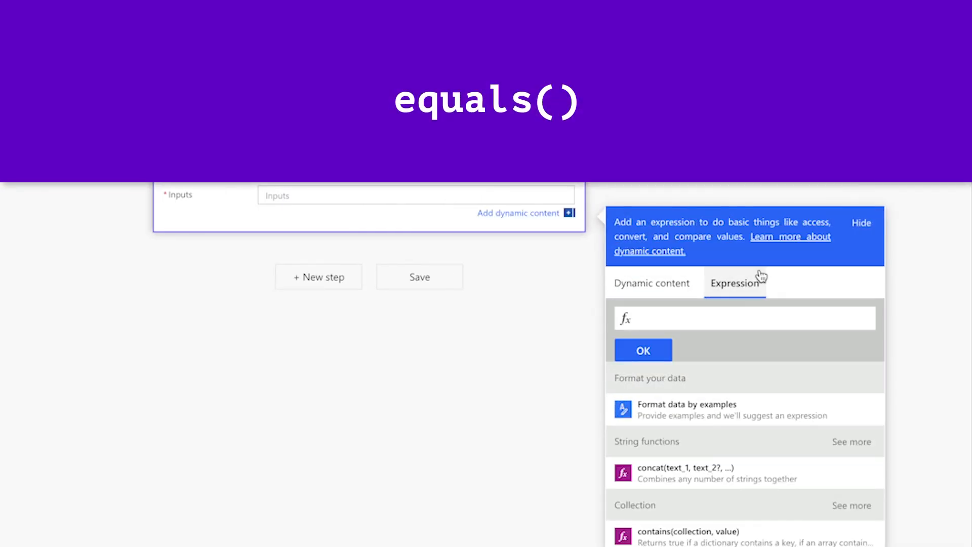
type("equals(")
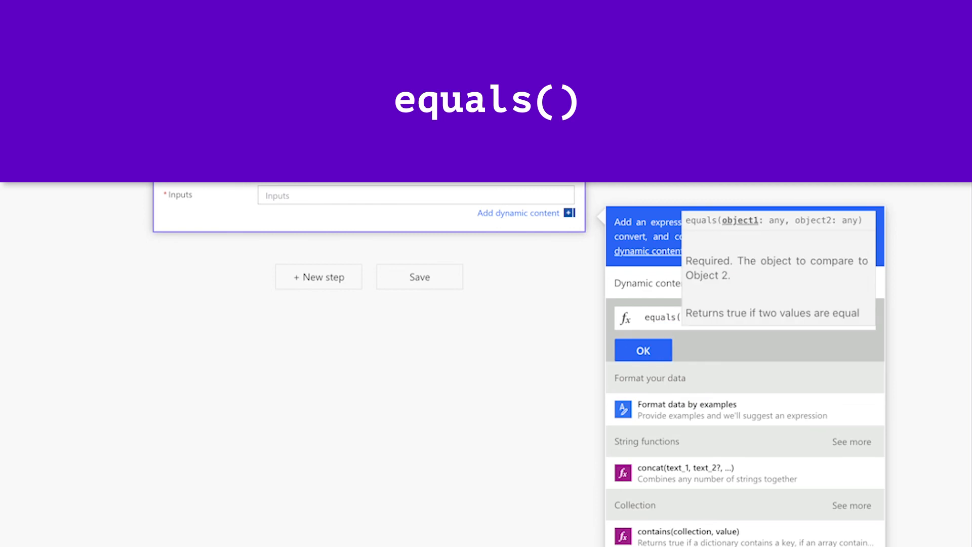
left_click(666, 280)
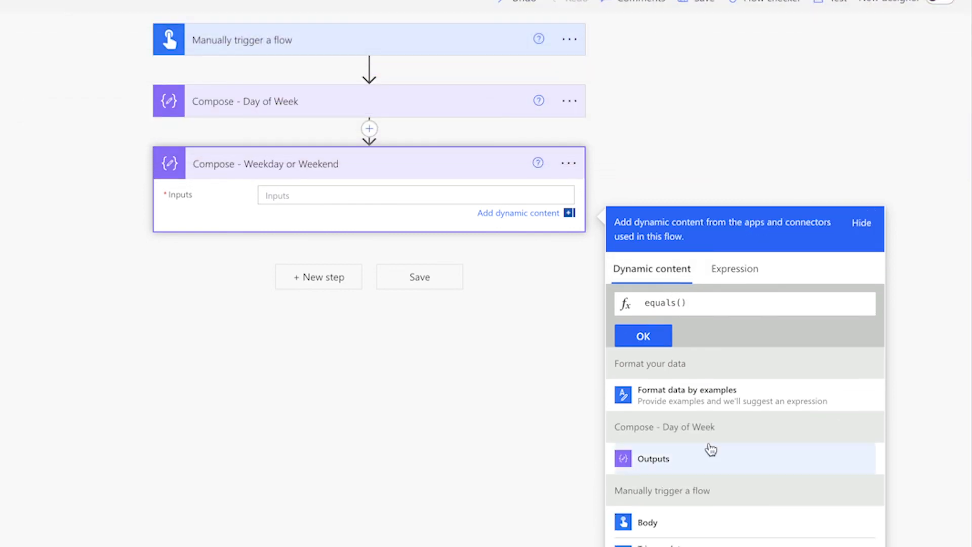
left_click(705, 462)
type(",0")
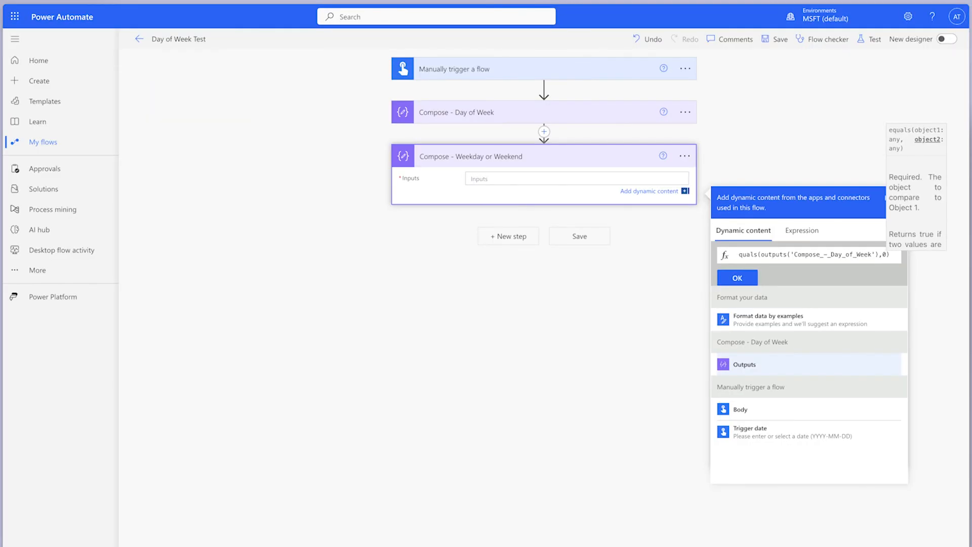
Paste the equals expression into a text editor and add a second, comma-separated copy that compares with 6
type("equals(outputs('Compose_-_Day_of_Week'),0)")
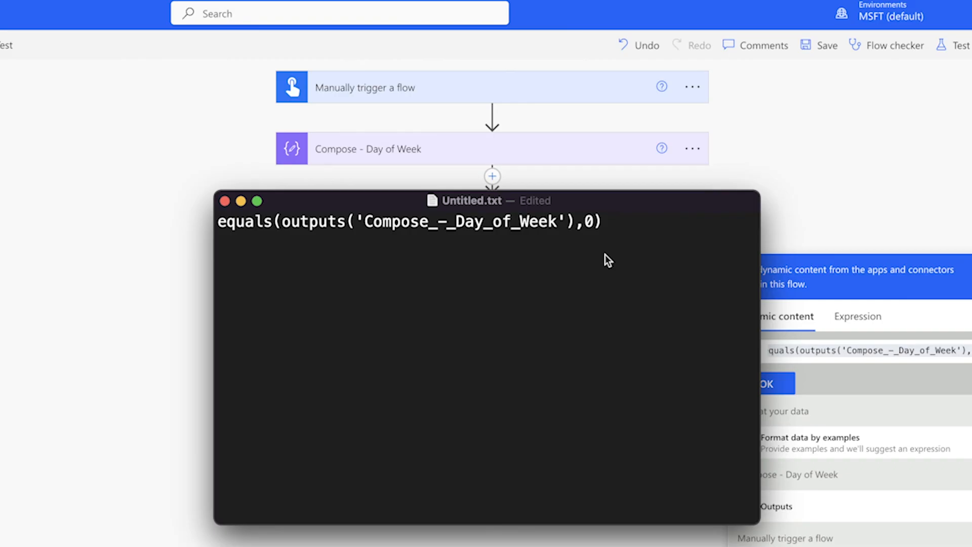
type(",")
type("equals(outputs('Compose_-_Day_of_Week'),0)")
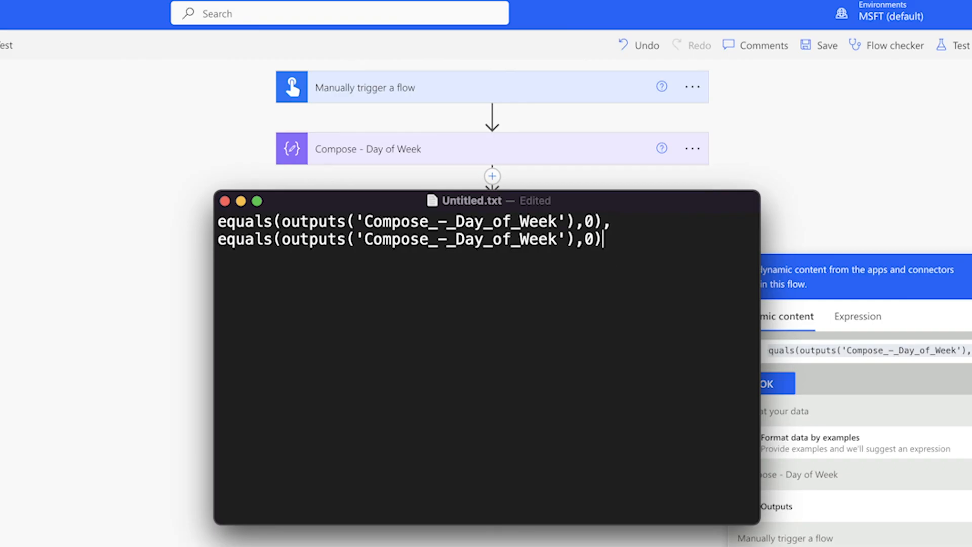
key("BackSpace")
type("6")
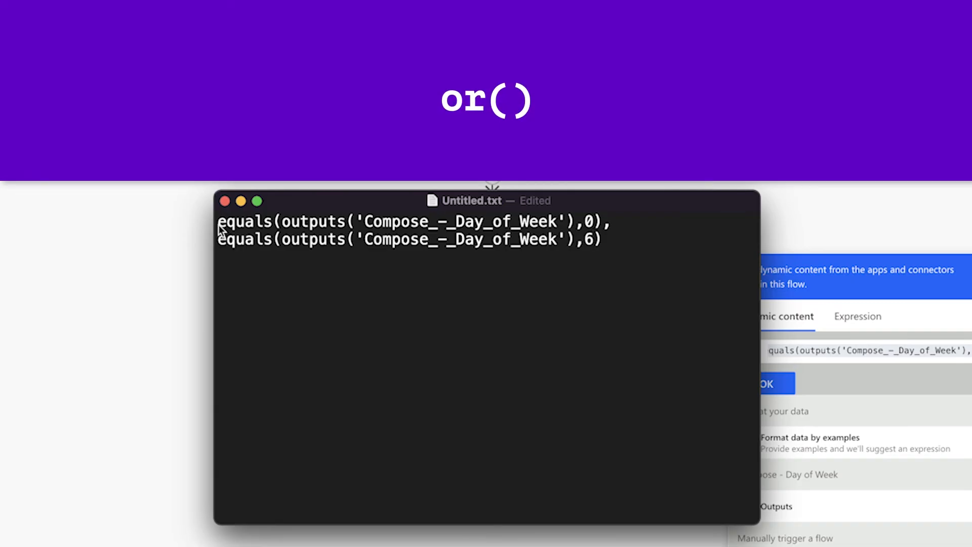
Wrap the two equals expressions in an or() function, with its opening and closing on separate lines
left_click(219, 224)
key("Return")
key("Up")
type("or(")
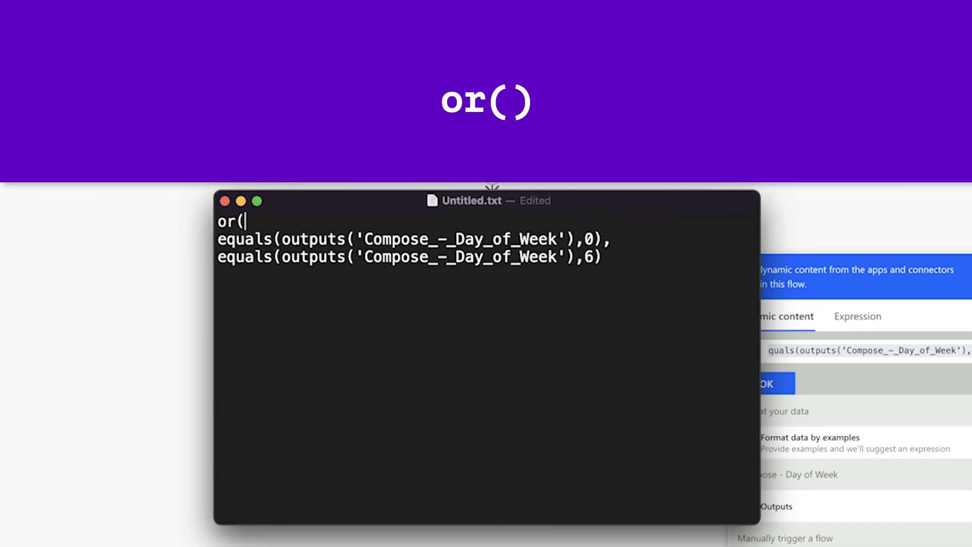
key("Return")
type(")")
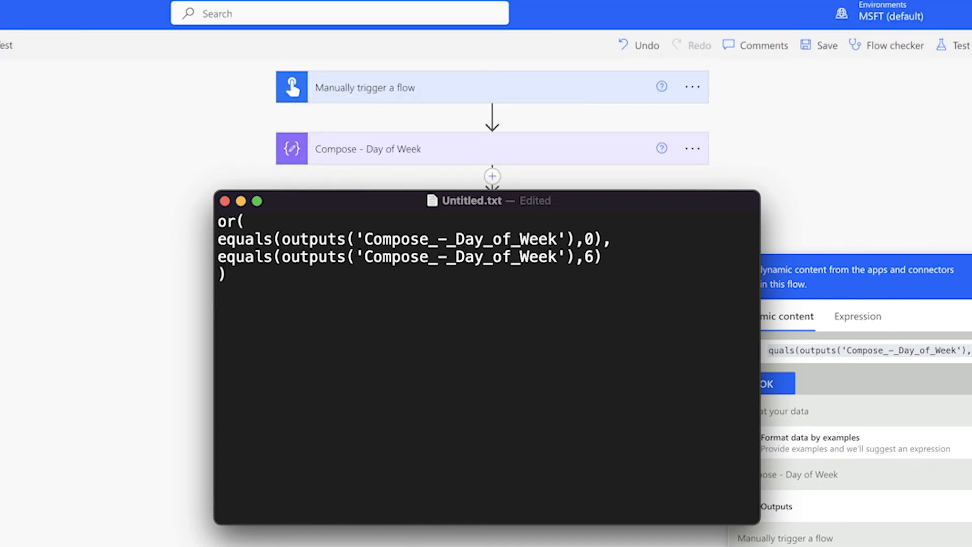
Open an if( function on a new line above the or() block in the text editor
key("Return")
key("Up")
type("if(")
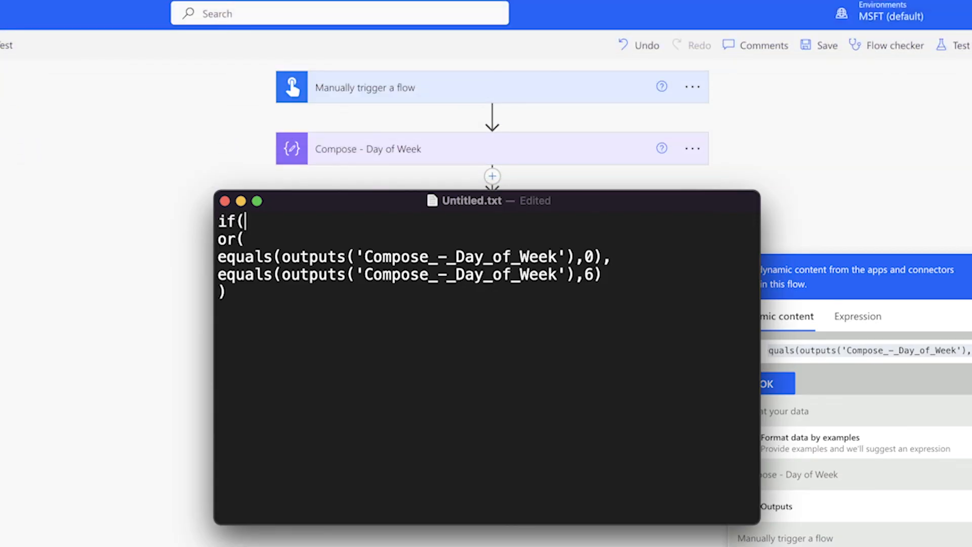
Add a comma below the or() block, followed by the if function's true value 'This date falls on a weekend.' on its own line
key("Down")
key("Down")
key("Down")
key("Down")
key("Return")
type(",")
key("Return")
type("'")
type("This date ")
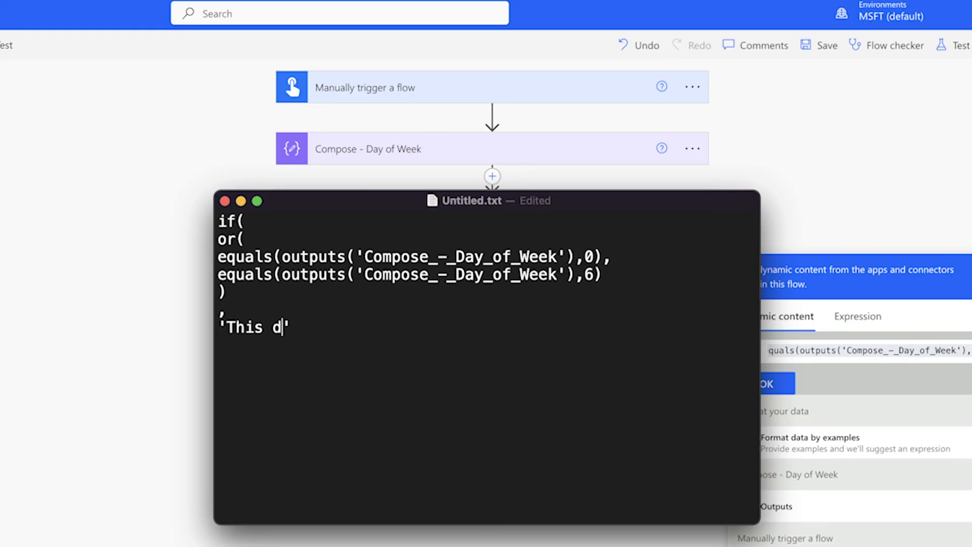
type("falls on a weeke")
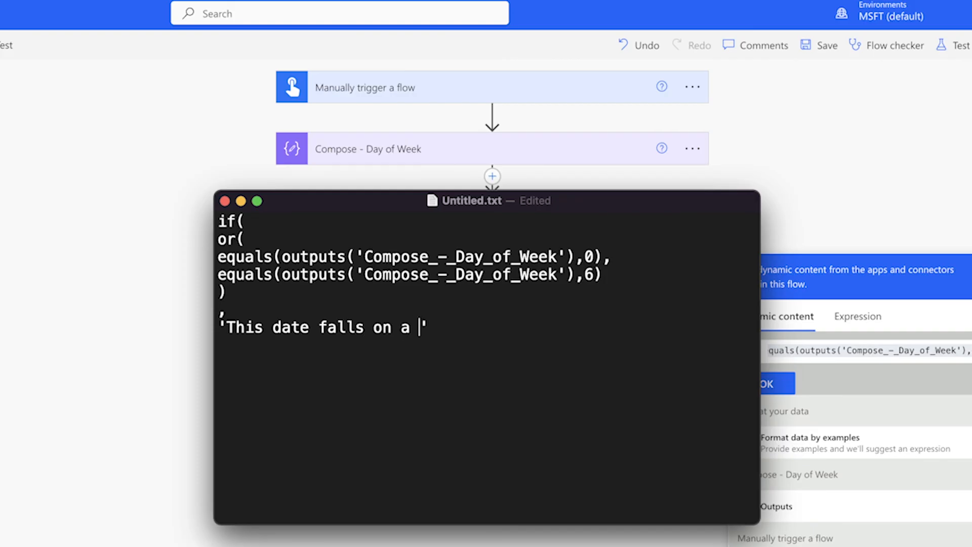
type("nd.")
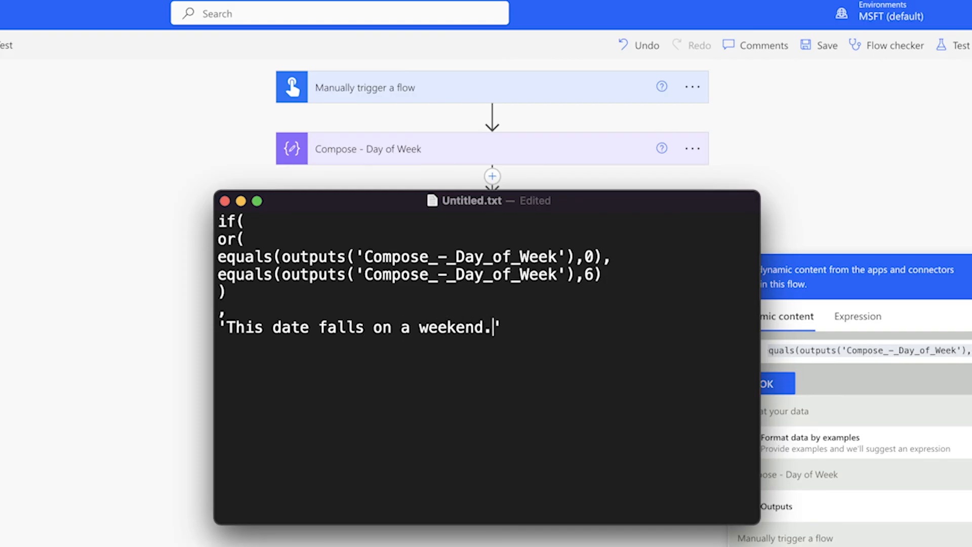
Add the comma-separated false value 'This date falls on a weekday.' on a new line and close the if function
key("Right")
type(",")
key("Return")
type("'This date falls on a weekday.'")
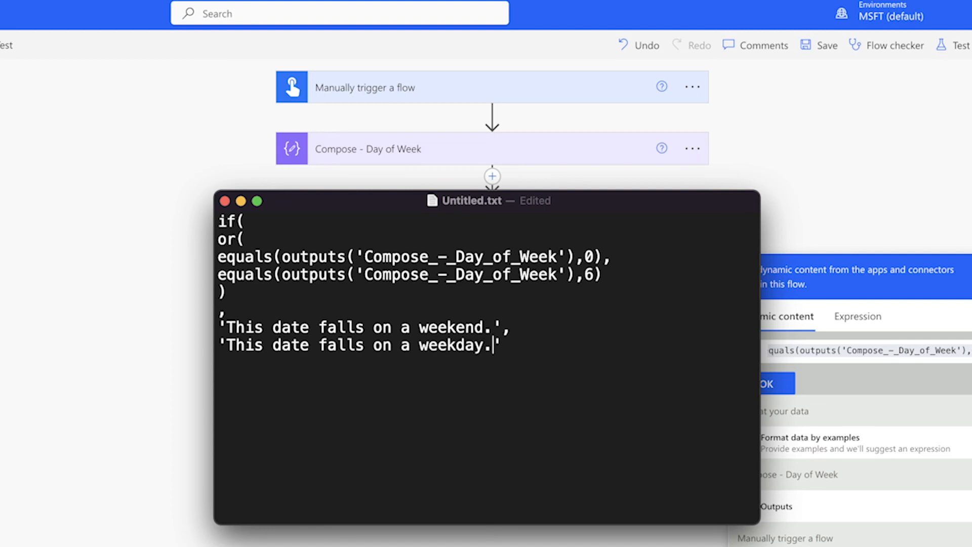
type(")")
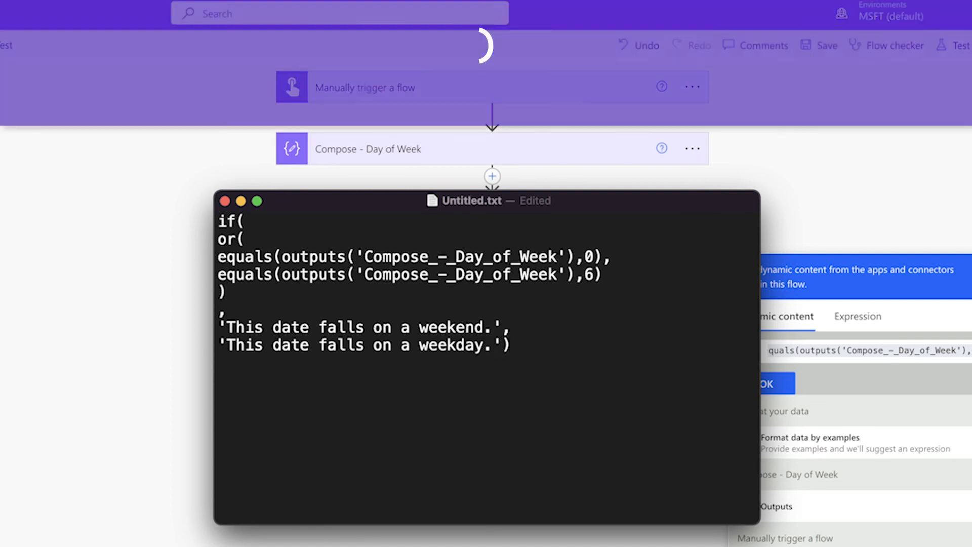
Copy the complete if expression and insert it as the Compose - Weekday or Weekend input, replacing the draft equals expression
key("super+a")
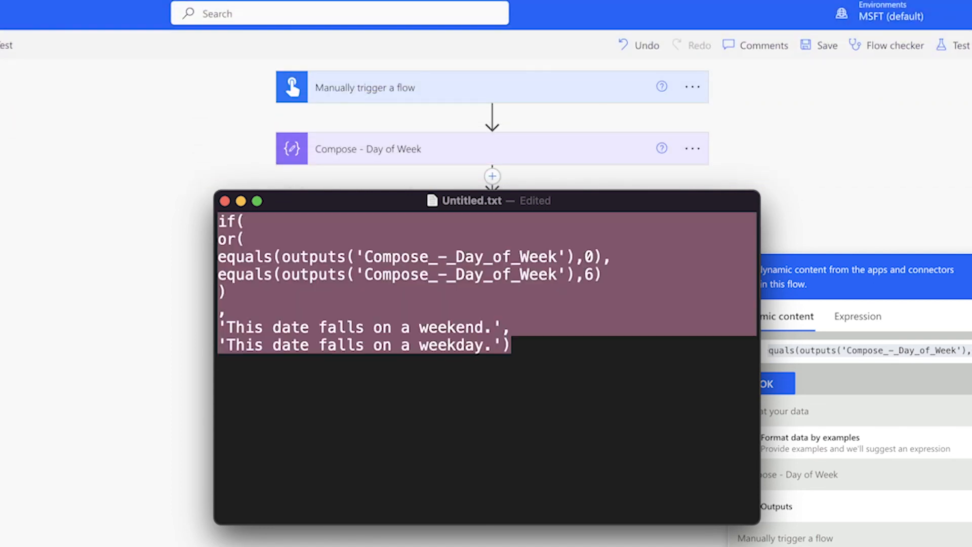
key("super+c")
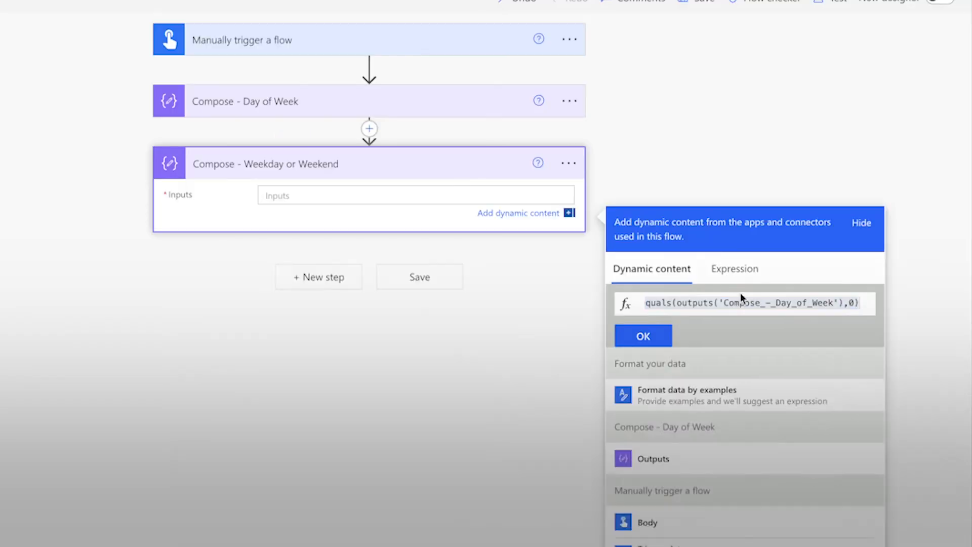
triple_click(713, 302)
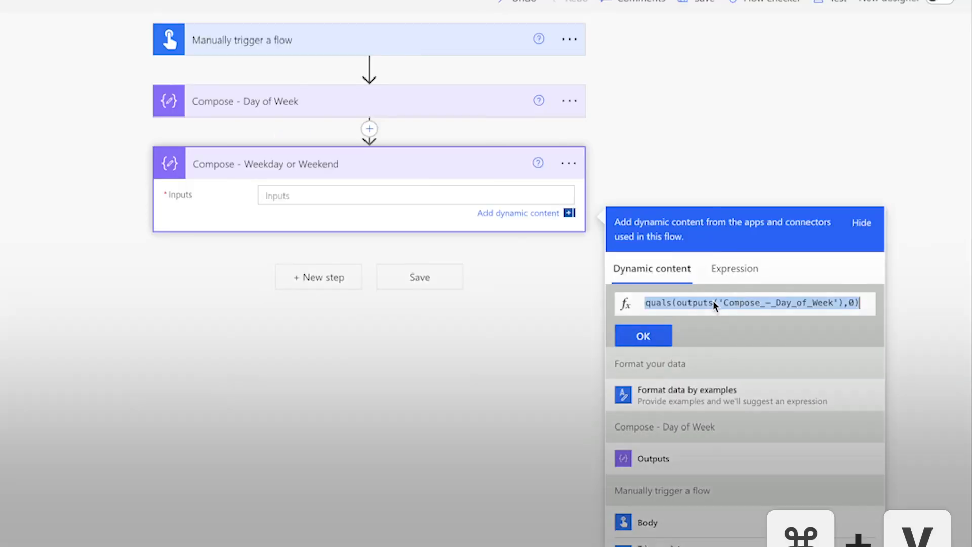
key("super+v")
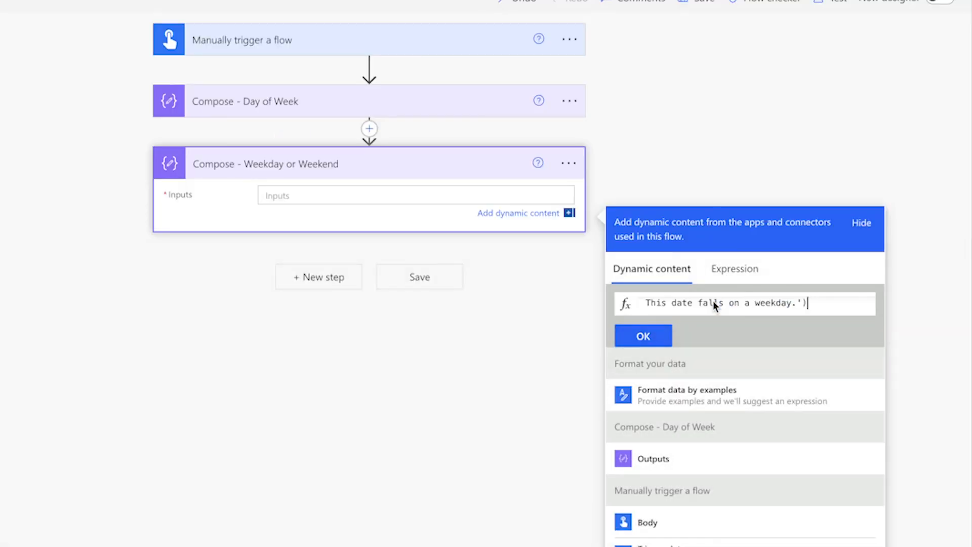
left_click(652, 333)
Save and manually test the flow with a weekday in April 2024 as trigger date, and inspect the Compose - Weekday or Weekend output
left_click(792, 62)
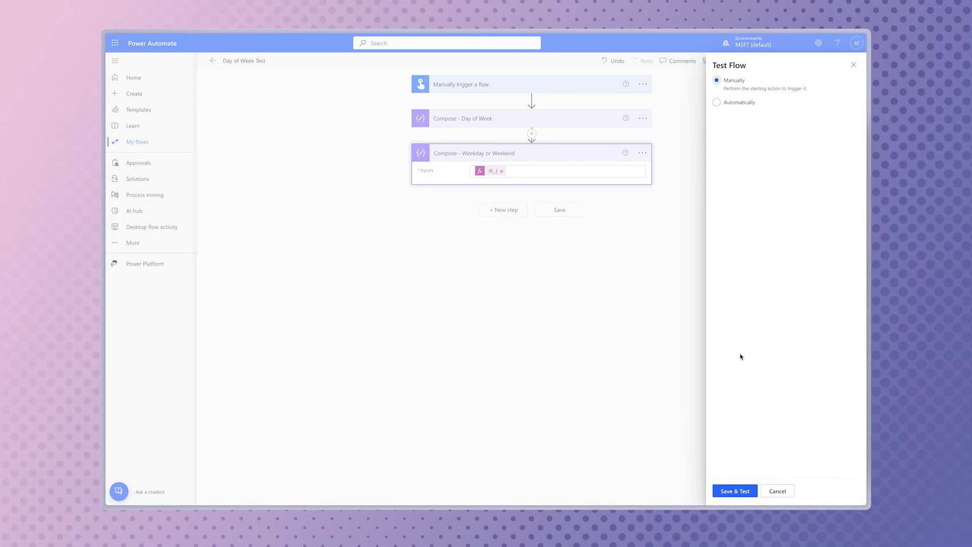
left_click(747, 488)
left_click(852, 117)
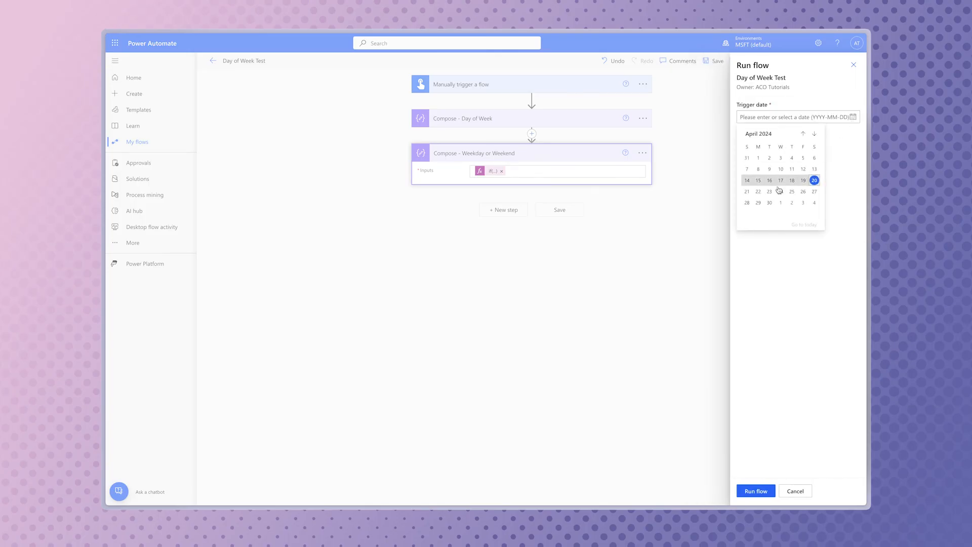
left_click(771, 190)
left_click(755, 490)
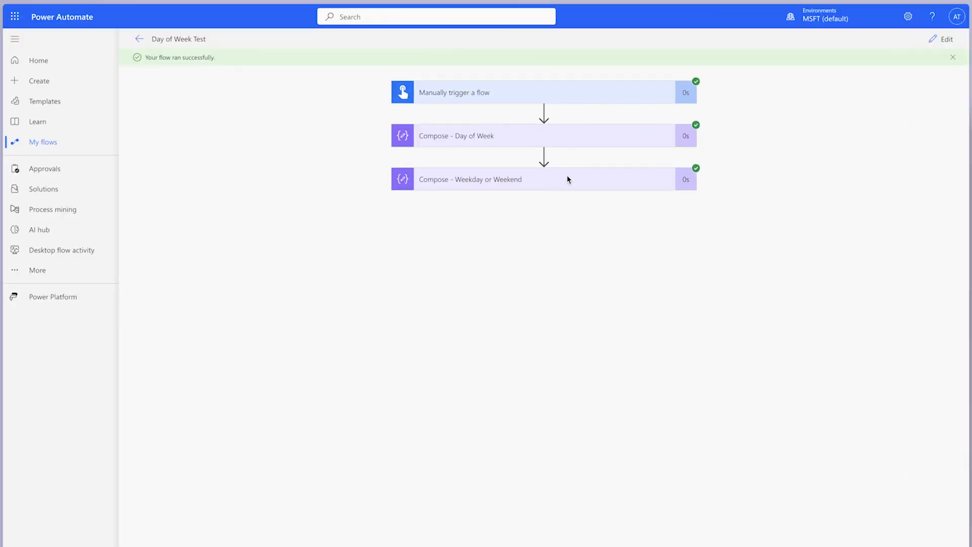
left_click(550, 171)
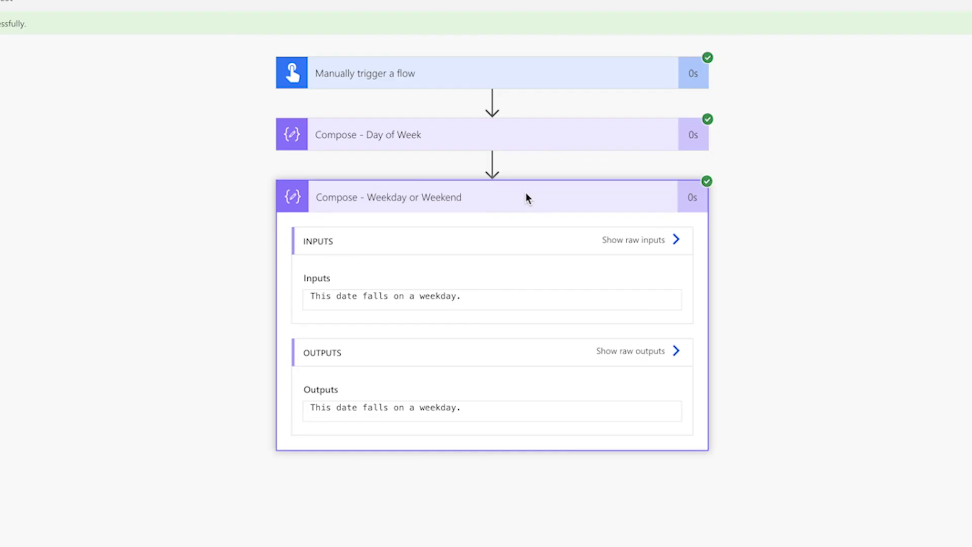